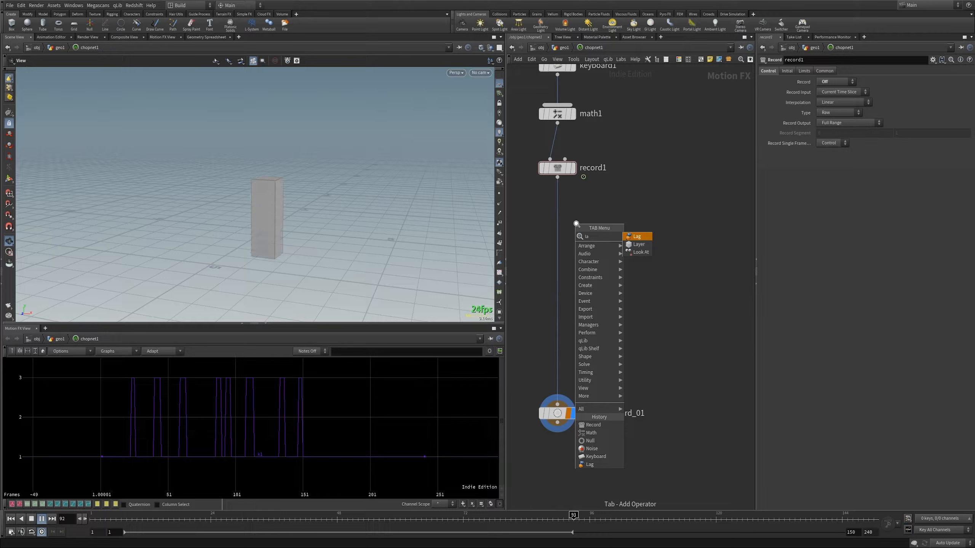
Insert a Lag node on the wire between record1 and OUT_keyboard_01
key(Return)
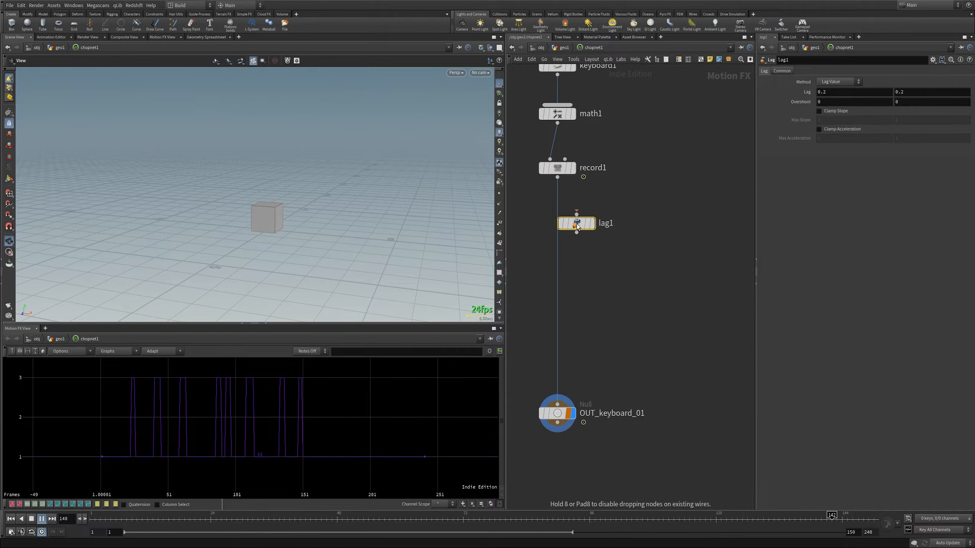
click(576, 223)
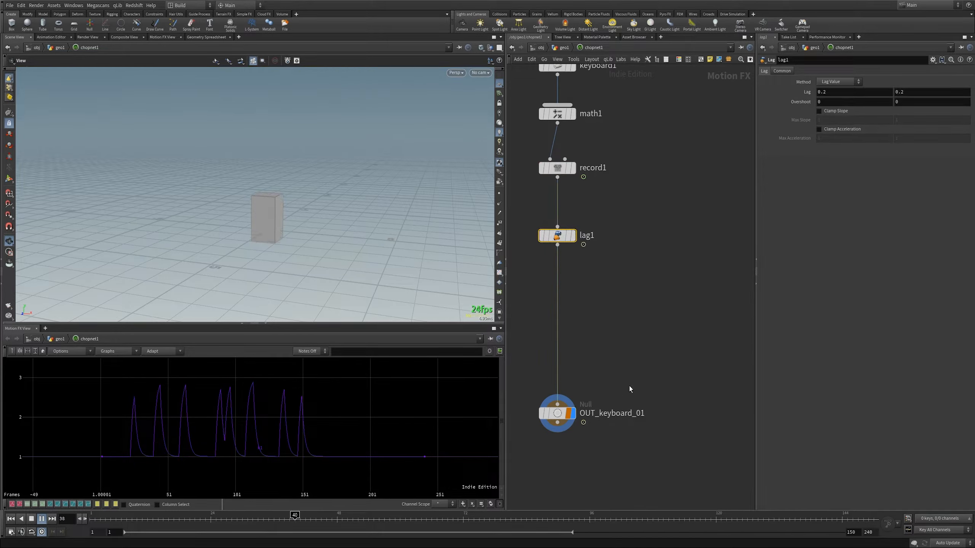
drag(298, 223, 307, 200)
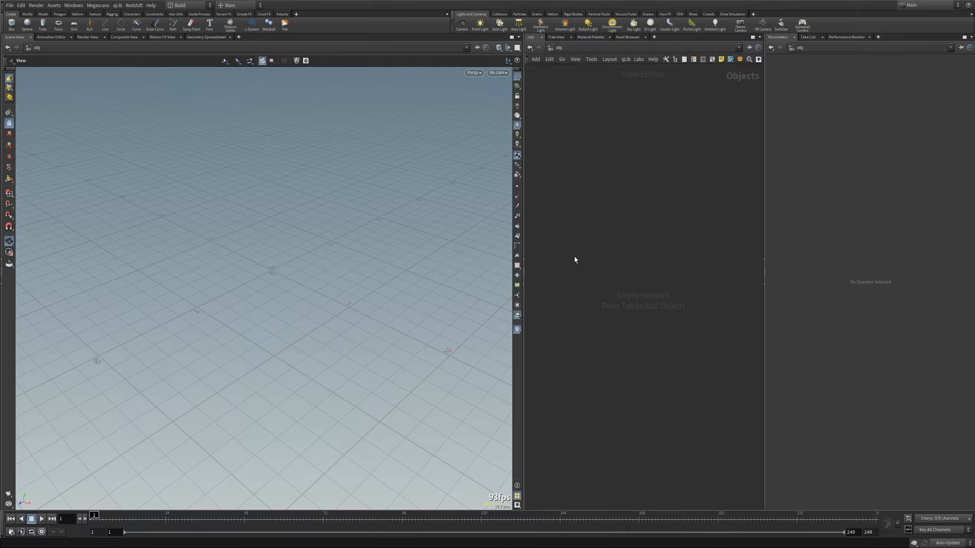
Create a Geometry object in the empty object network
key(Tab)
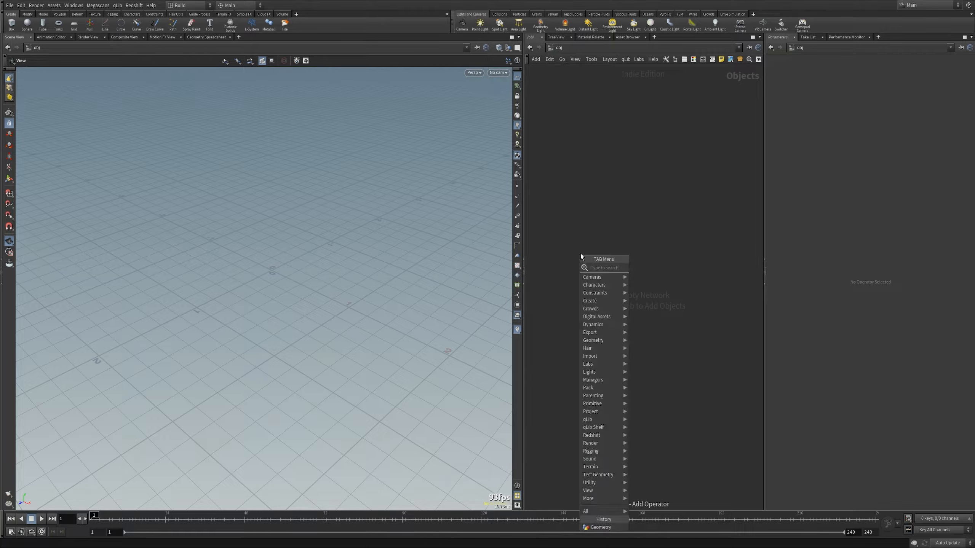
text(geo)
key(Return)
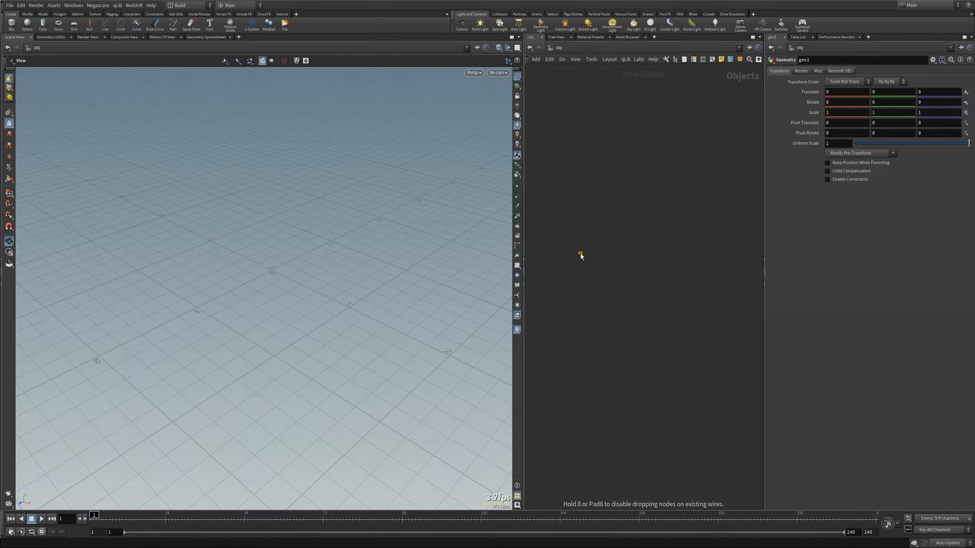
click(581, 253)
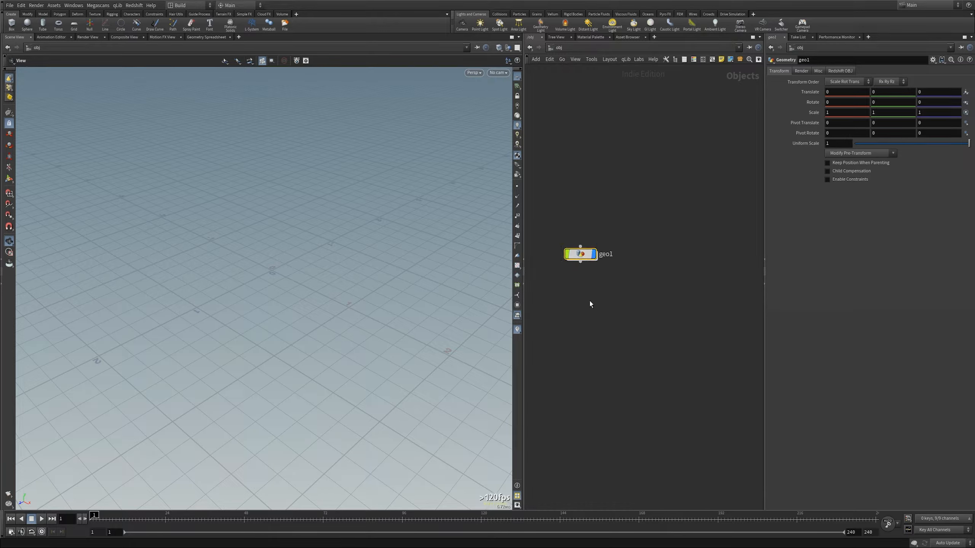
Enter the geometry object and add a Box node
double_click(650, 270)
key(Tab)
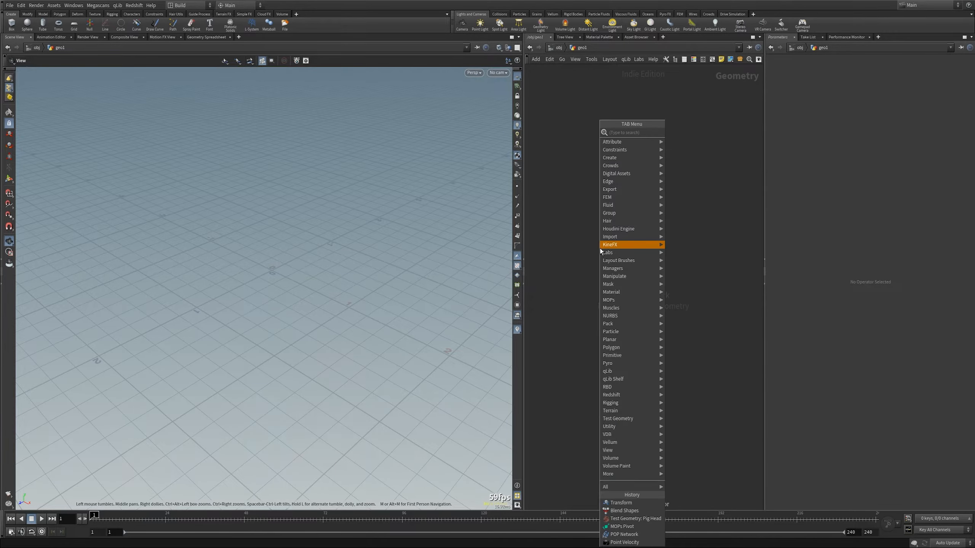
text(box)
key(Return)
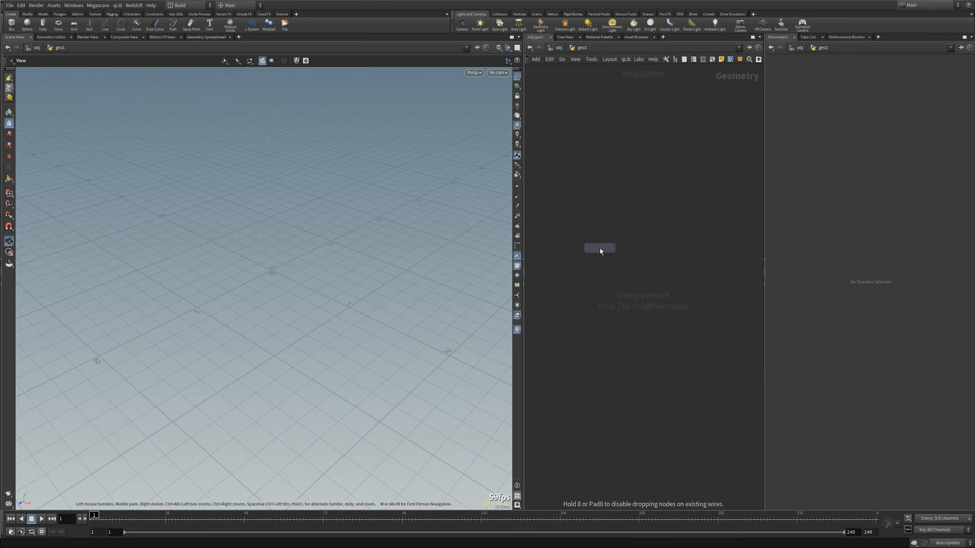
click(600, 248)
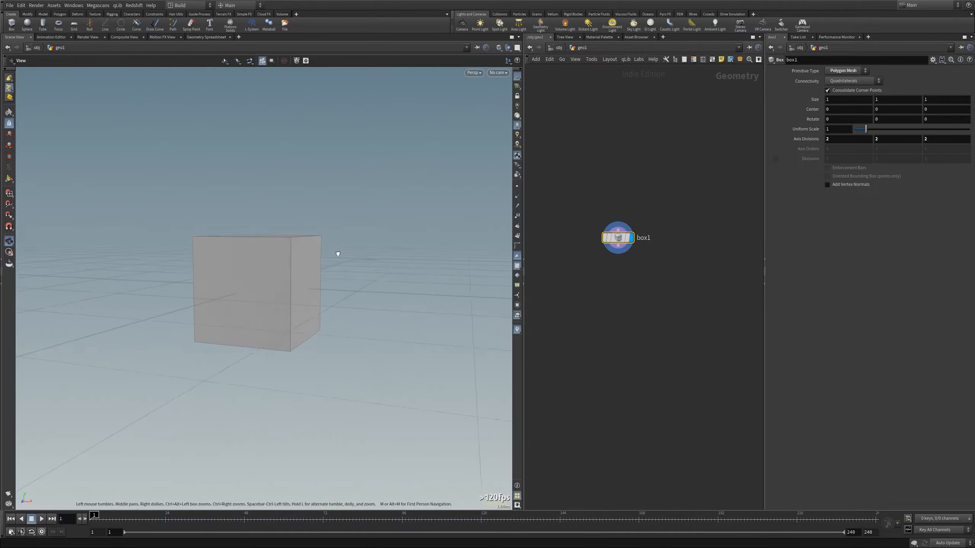
Set the box's Y center to 0.5 so that it sits on the ground plane
drag(338, 253, 338, 257)
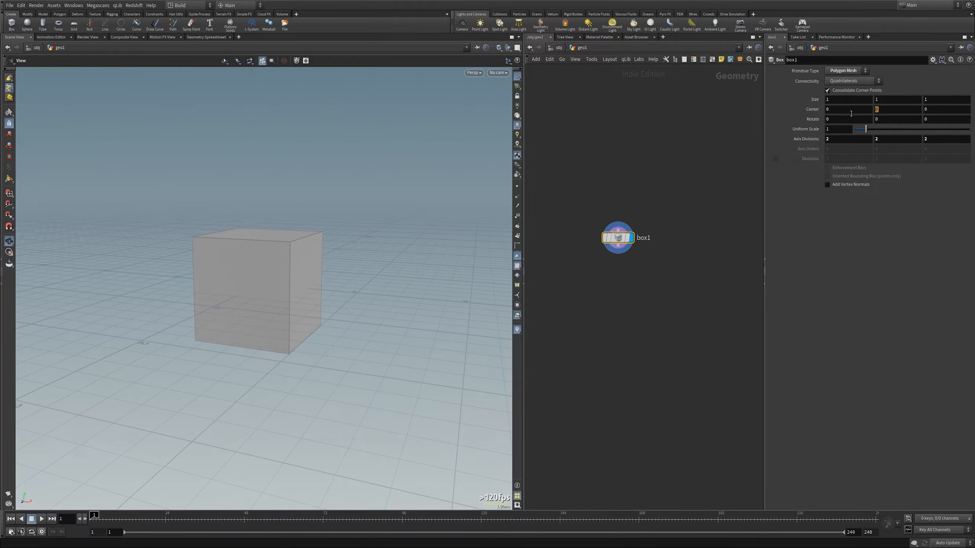
text(5)
key(Return)
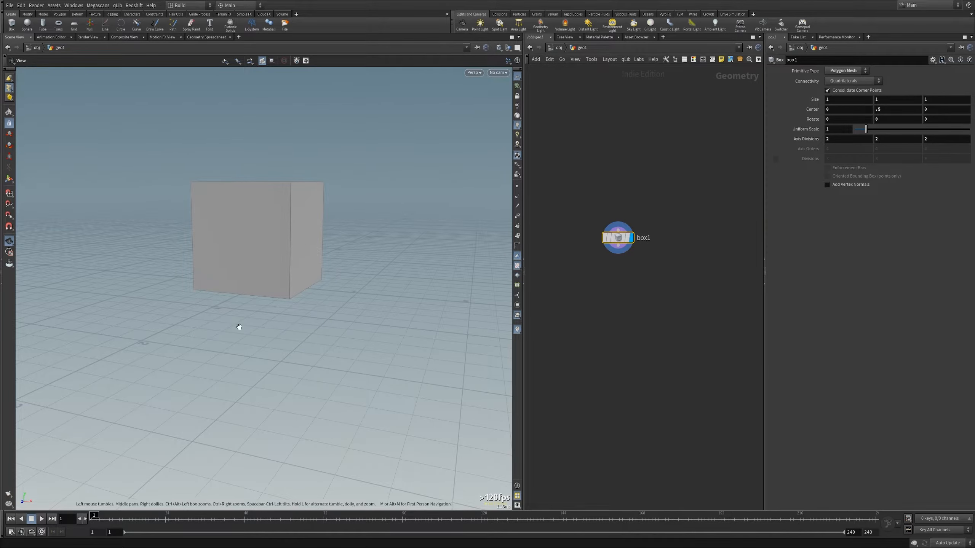
drag(240, 326, 255, 293)
middle_drag(254, 293, 274, 315)
right_drag(274, 315, 248, 320)
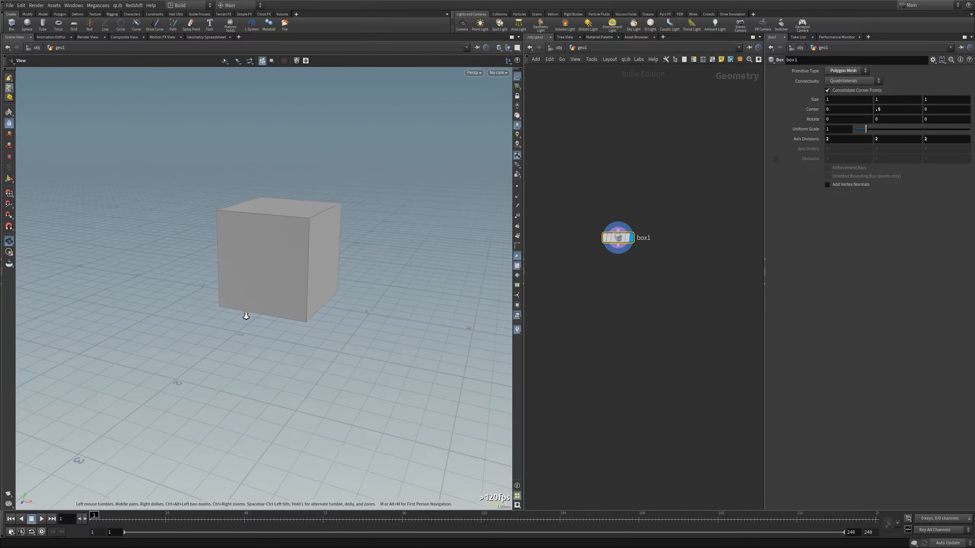
Add a CHOP Network node beside the box node in the geometry network
middle_drag(652, 351, 706, 361)
key(Tab)
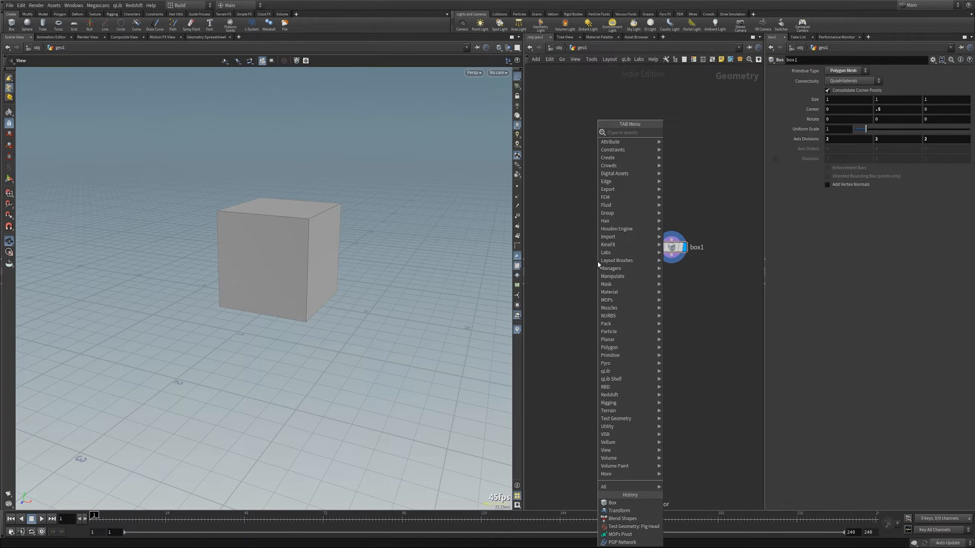
text(cop)
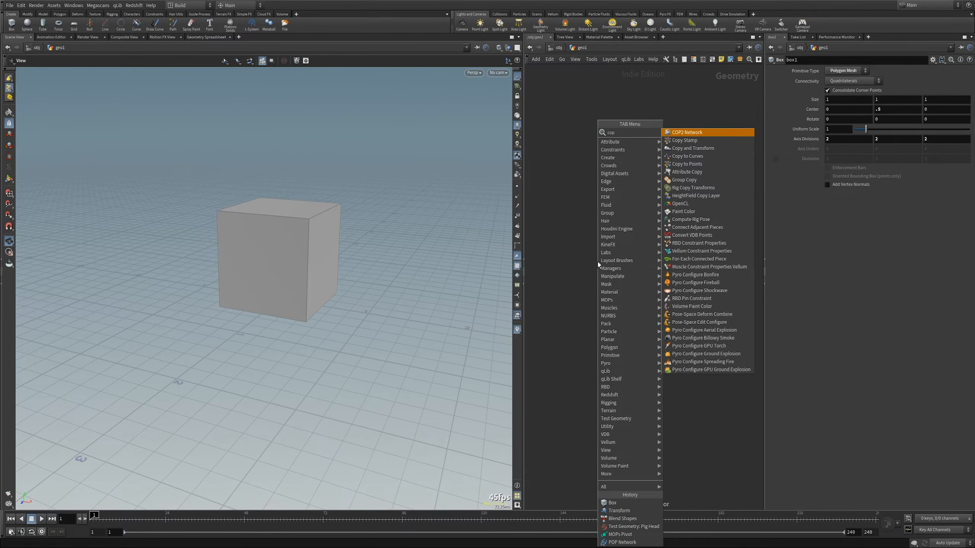
key(BackSpace)
text(ho)
key(Return)
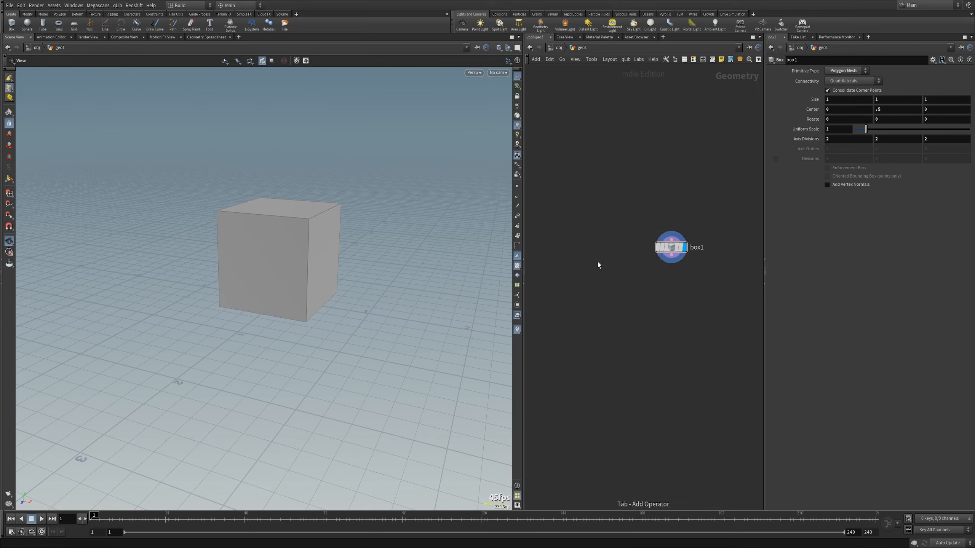
click(597, 262)
drag(598, 265, 587, 250)
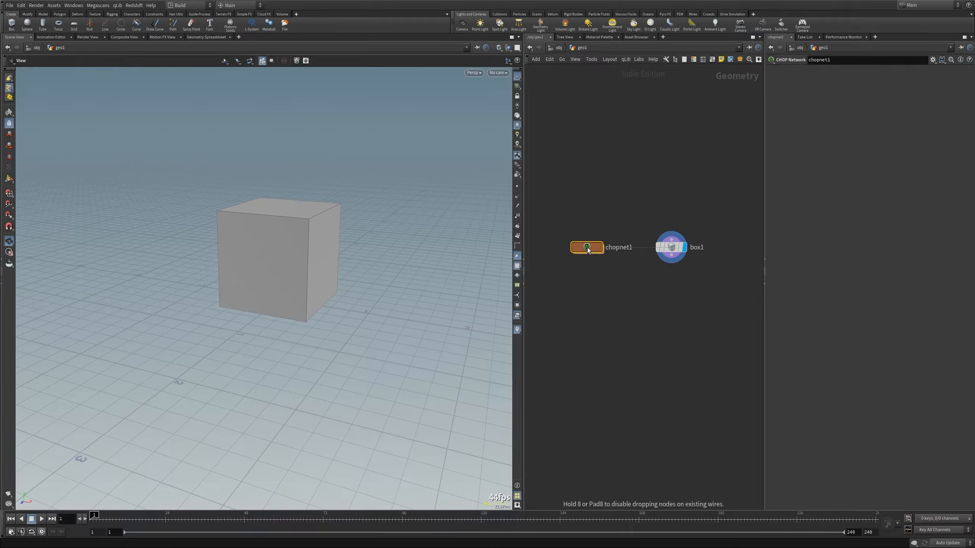
Look at the scene-level ch network, and return to the contents of geo1
click(557, 47)
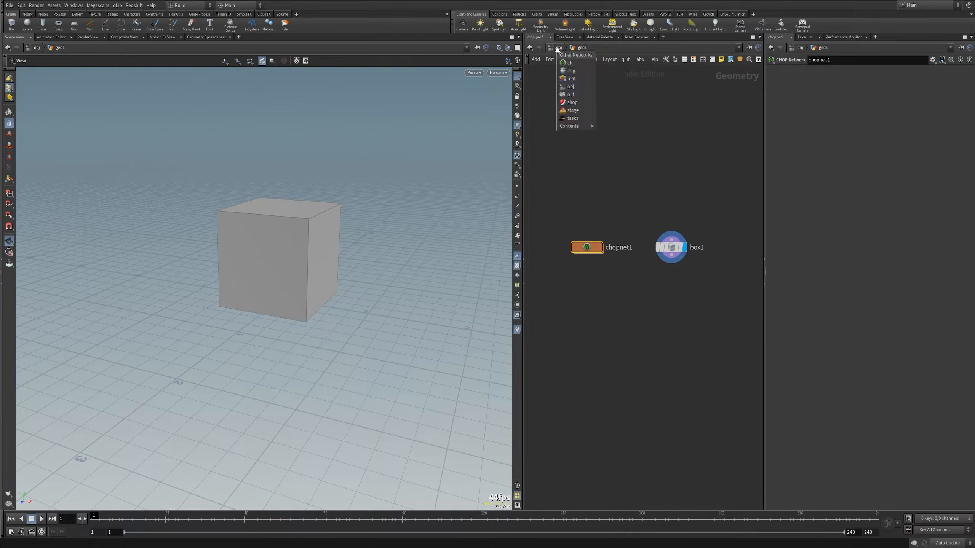
click(563, 64)
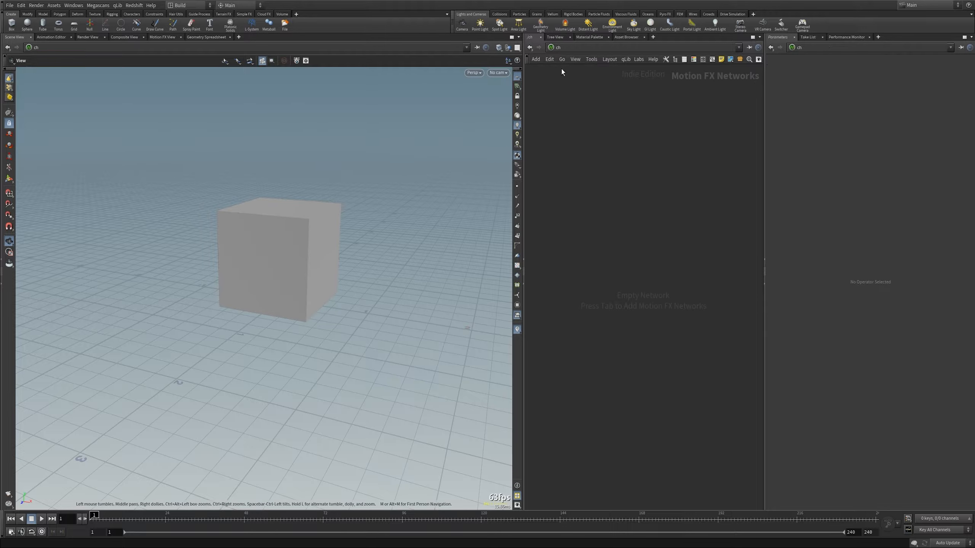
click(557, 48)
click(572, 85)
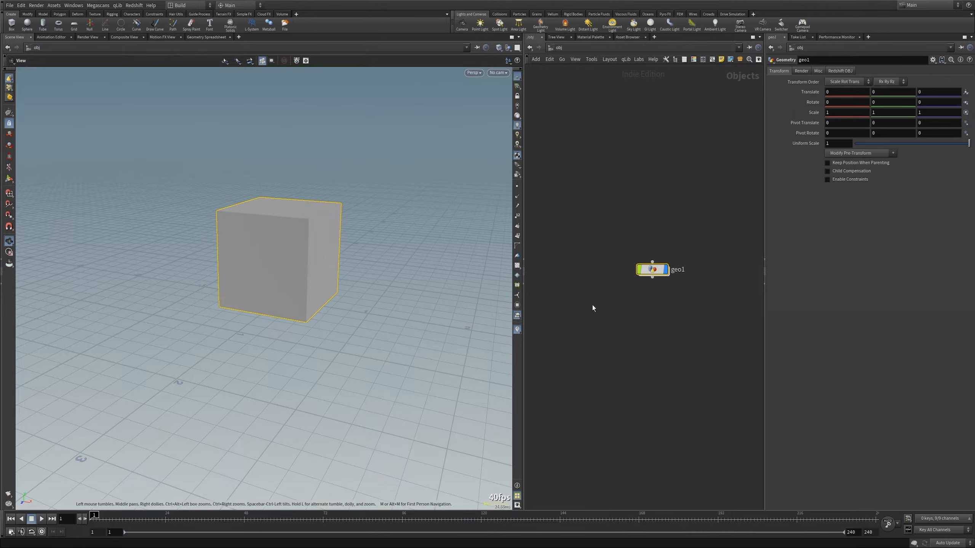
double_click(654, 270)
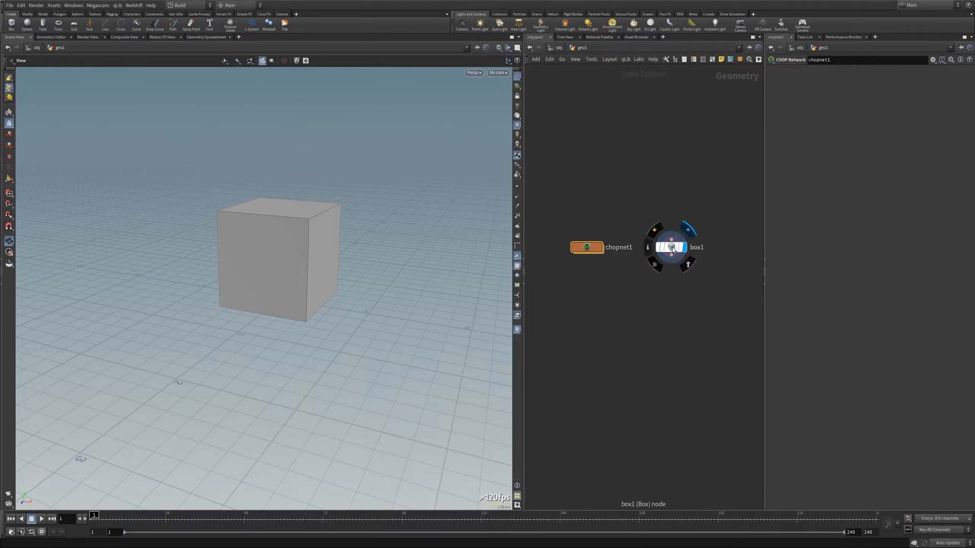
Space box1 slightly away from chopnet1 and open the CHOP network in a wider network pane
drag(671, 249, 680, 249)
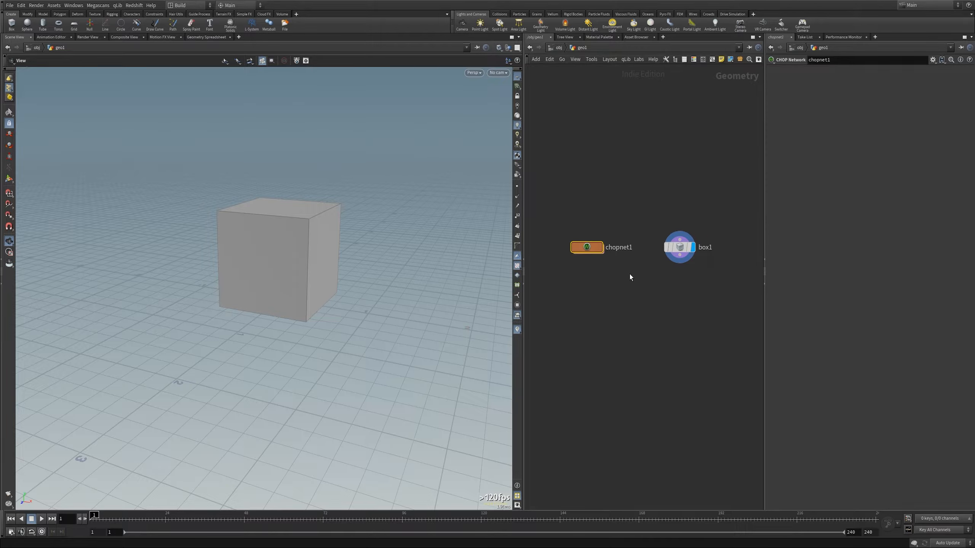
middle_drag(630, 274, 600, 273)
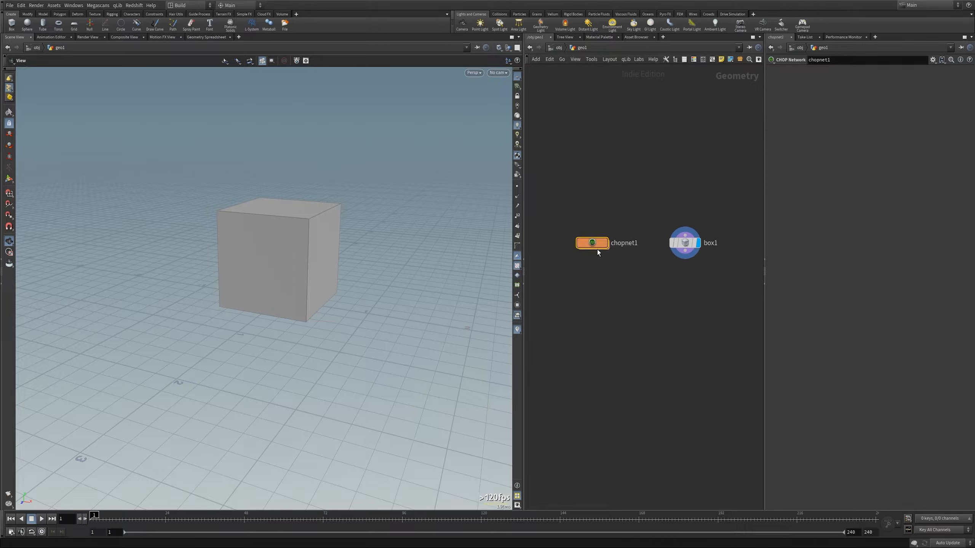
double_click(597, 243)
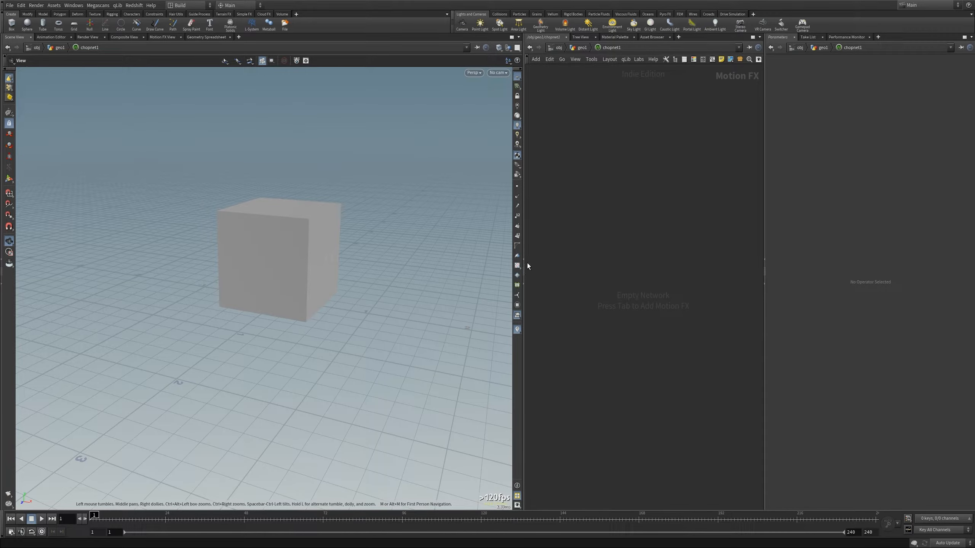
drag(527, 265, 509, 265)
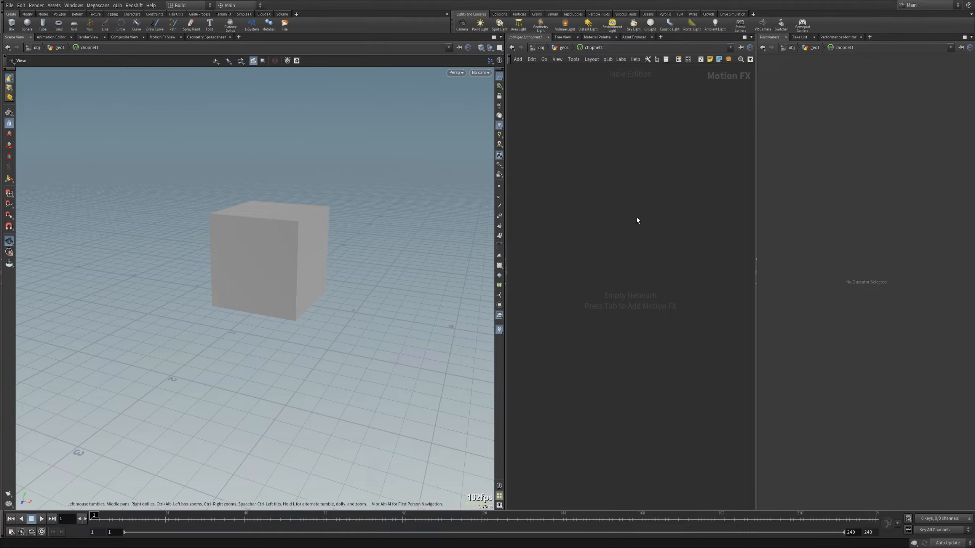
Add a Noise node to the CHOP network and display its curve in the Motion FX View
click(158, 38)
key(Tab)
text(noise)
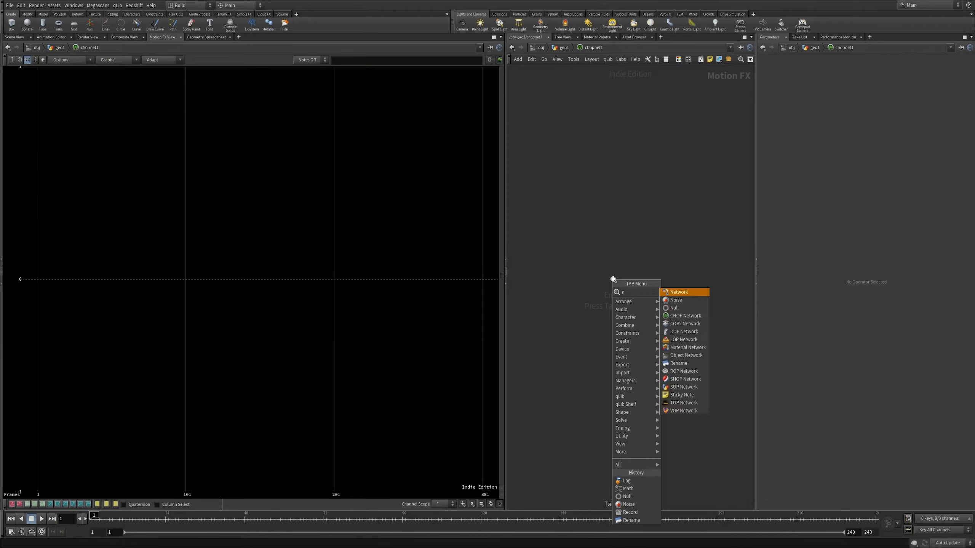
key(Return)
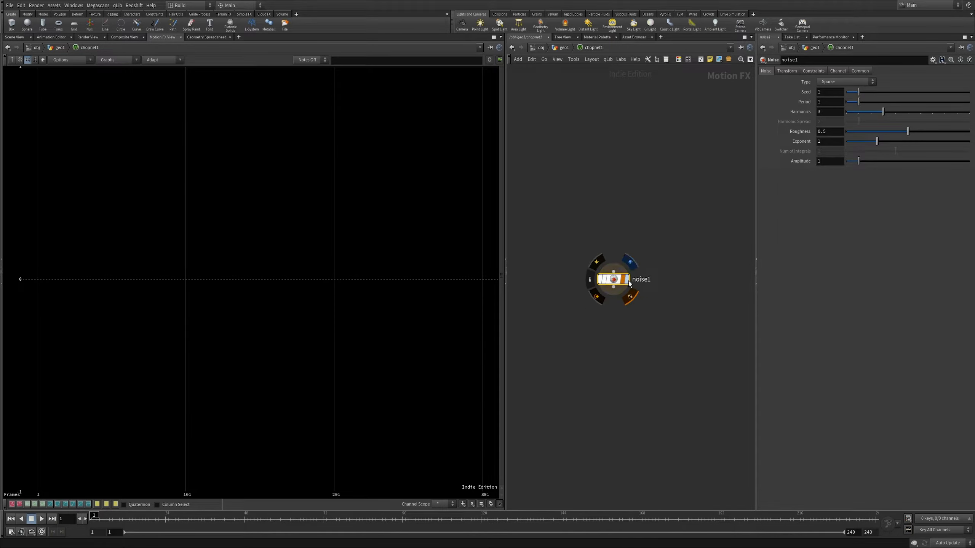
click(626, 279)
middle_drag(293, 302, 276, 308)
right_drag(276, 308, 350, 338)
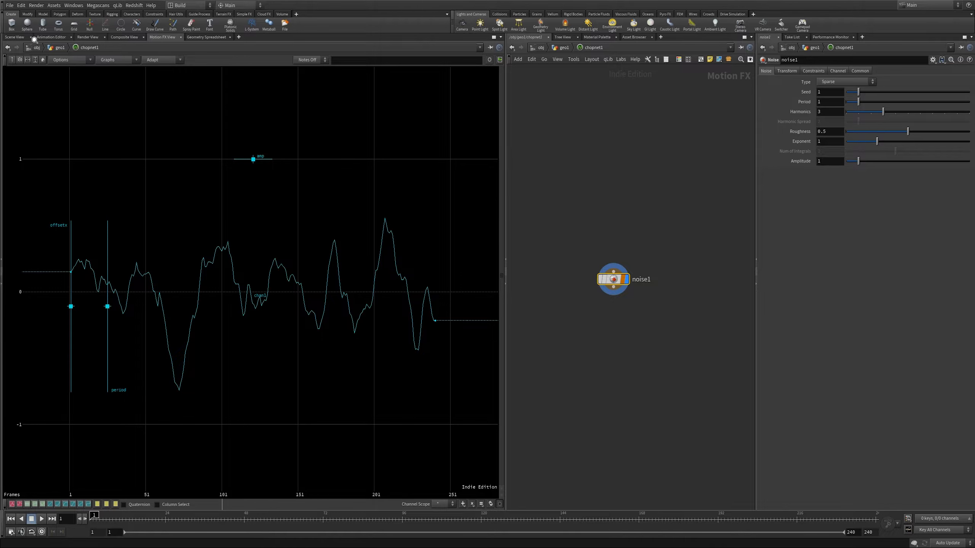
Return to the Scene View and shade the box with its wireframe overlaid
click(18, 37)
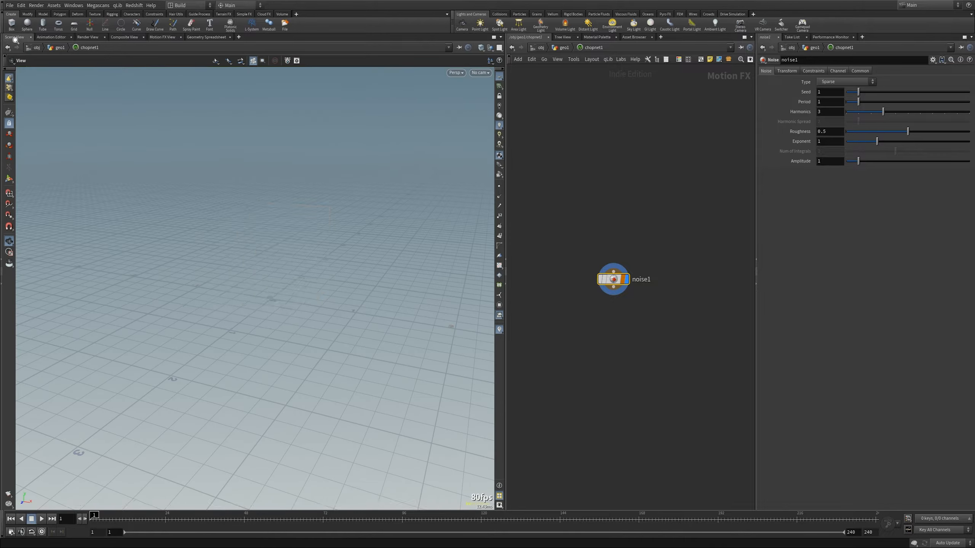
click(603, 364)
key(shift+w)
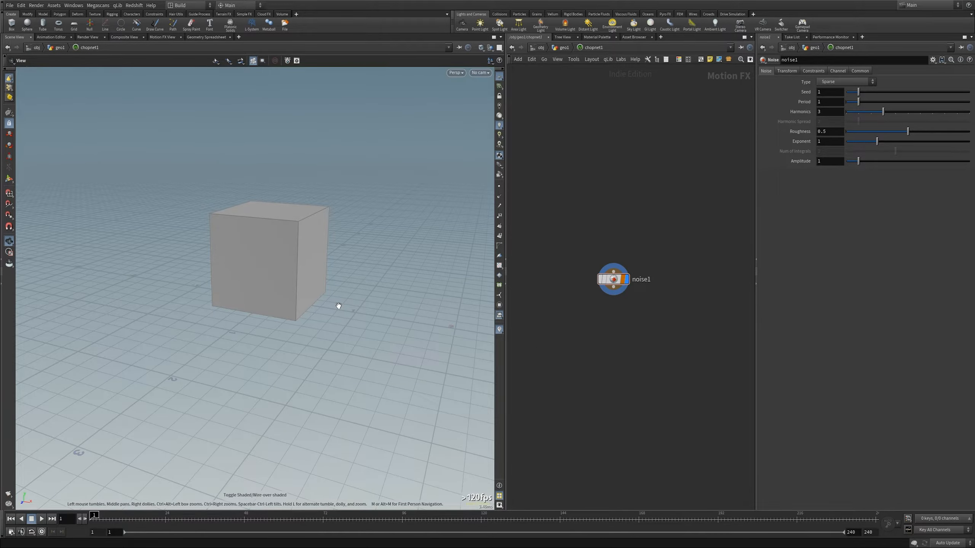
Split the viewport pane into upper and lower halves and make the lower one a Motion FX View
key(alt+bracketright)
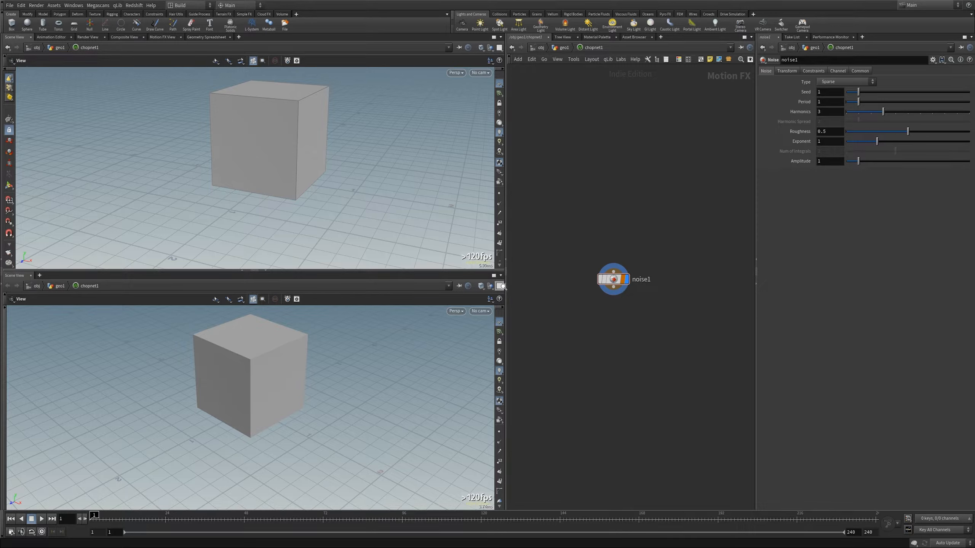
right_click(19, 276)
mouse_move(48, 360)
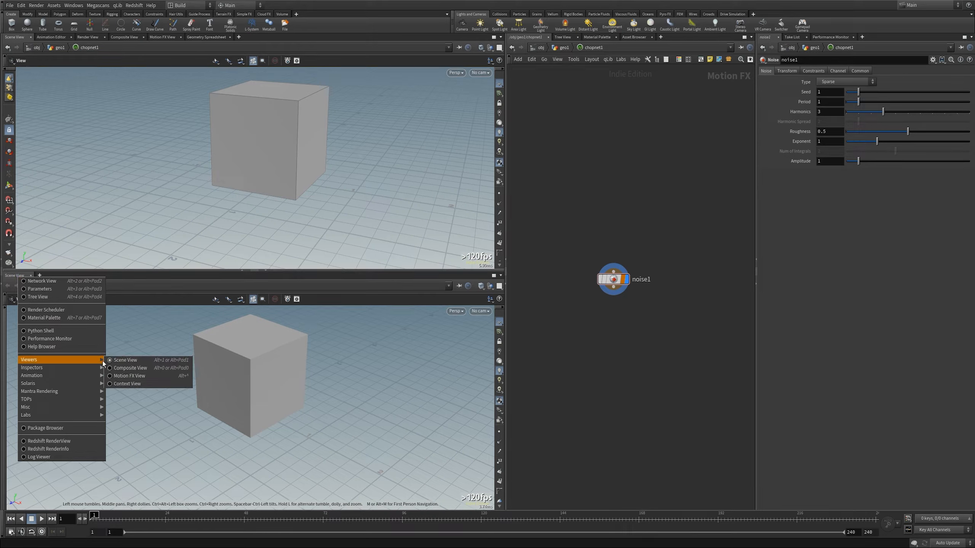
click(131, 376)
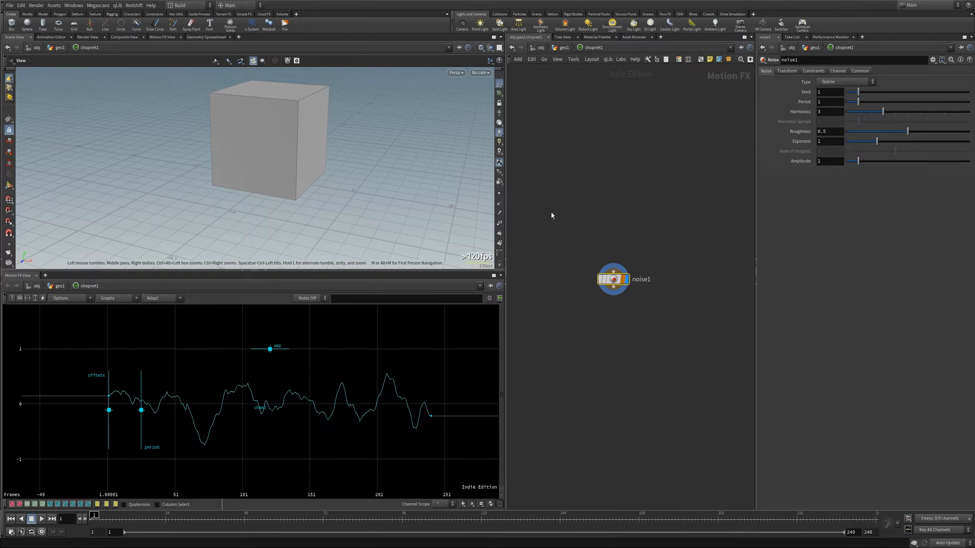
Delete the Noise node and add a Keyboard node in the upper part of the CHOP network
key(Delete)
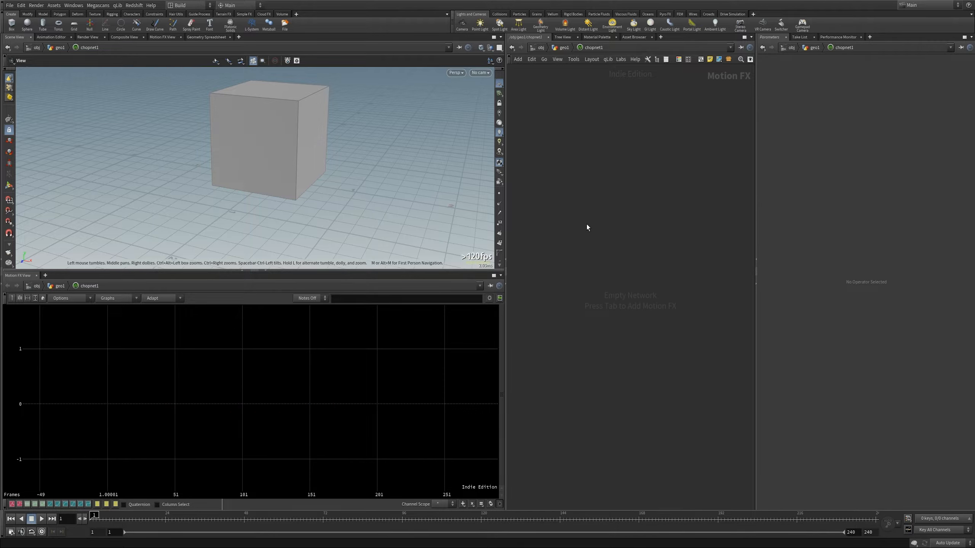
key(Tab)
text(keyboard)
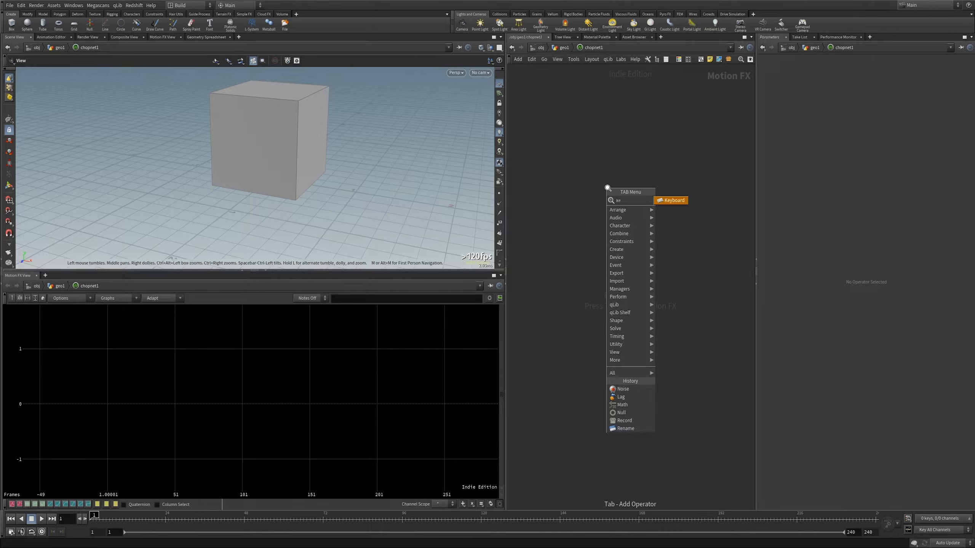
key(Return)
click(608, 187)
drag(614, 188, 615, 166)
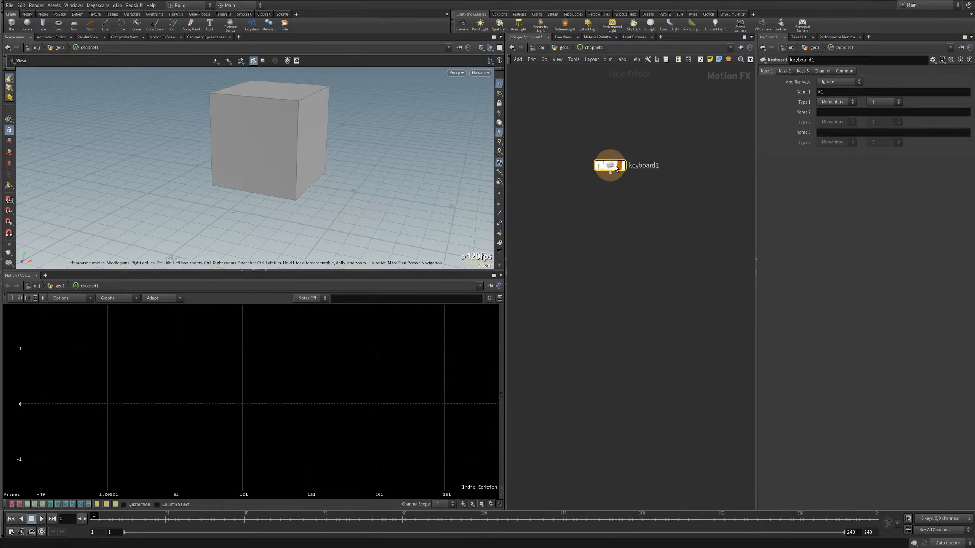
Display the keyboard node's channel and overlay the curve of a newly added Noise node in the Motion FX View
click(623, 165)
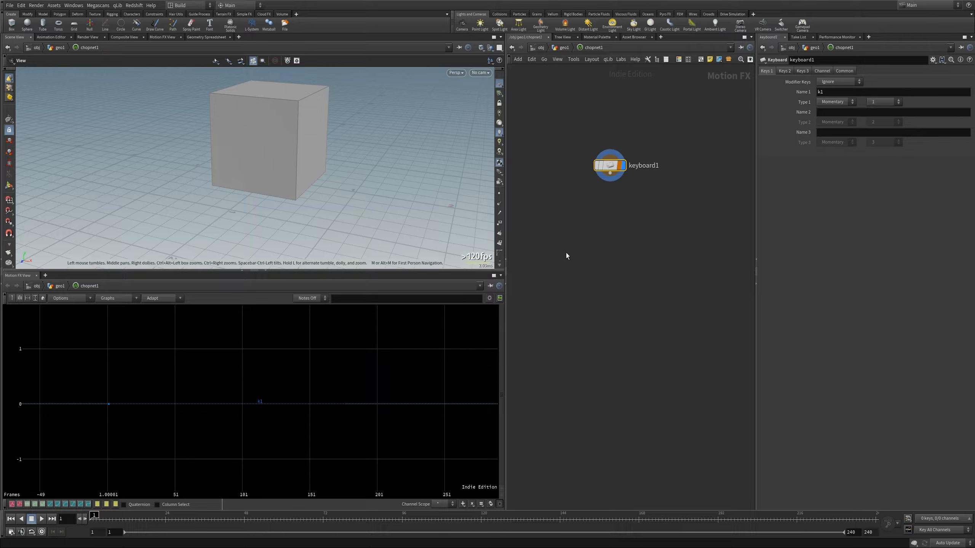
mouse_move(625, 171)
key(Tab)
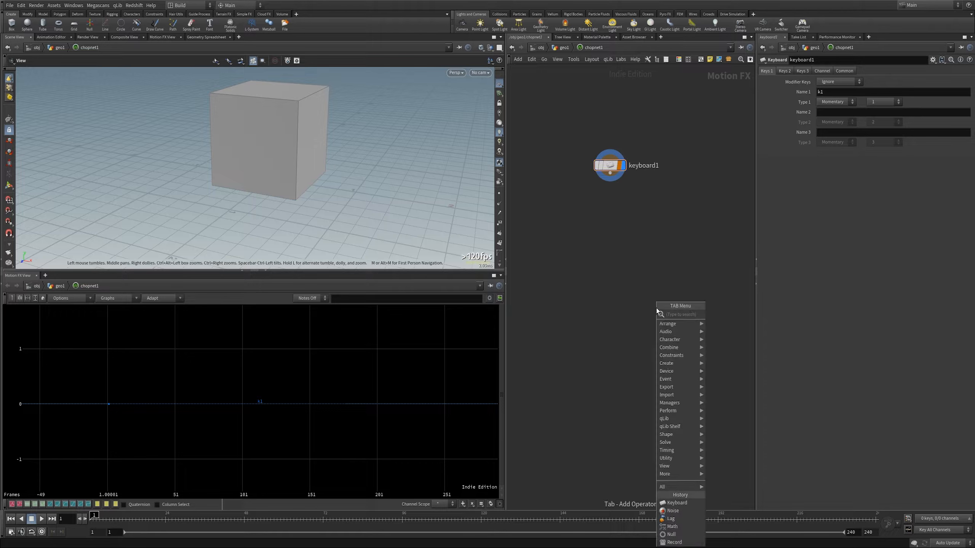
text(nois)
key(Return)
click(656, 309)
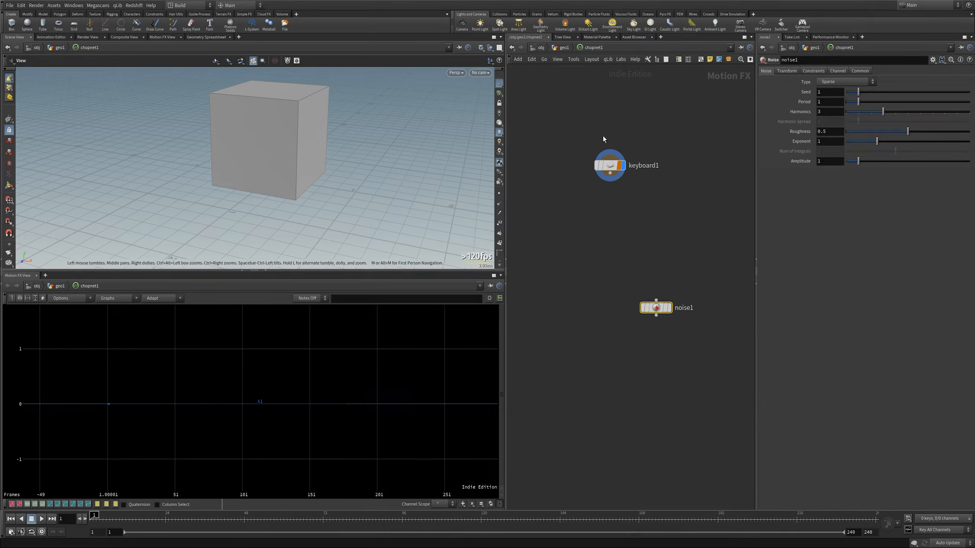
click(610, 165)
click(669, 308)
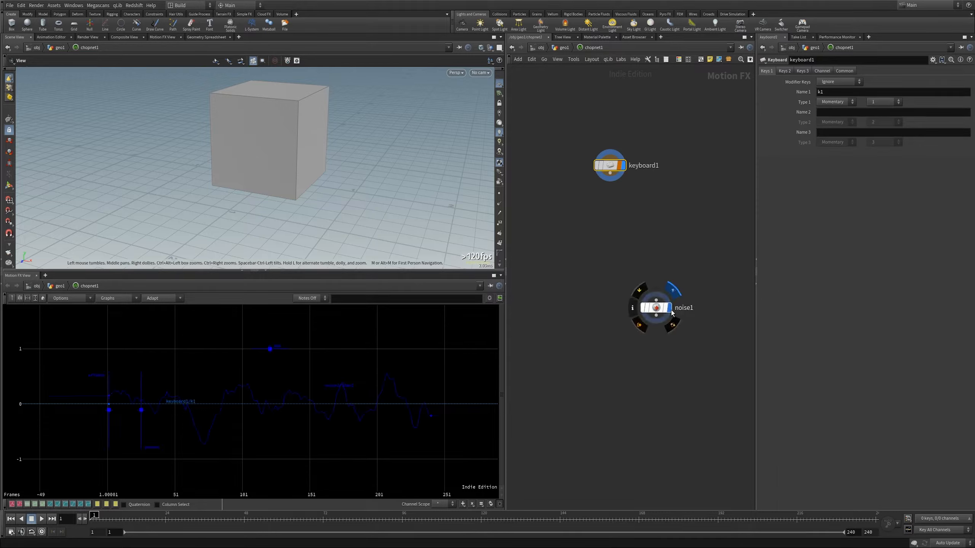
mouse_move(661, 312)
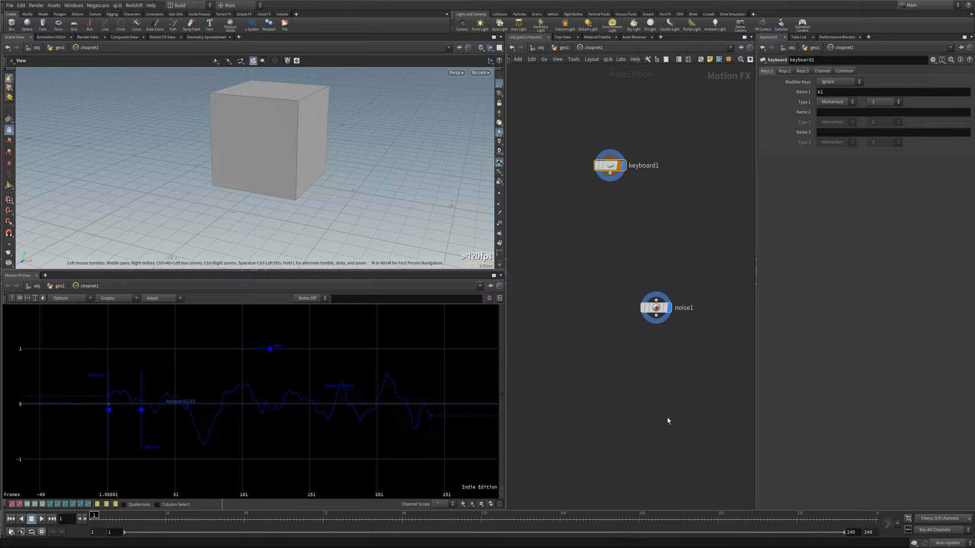
Delete the Noise node, and add a Null node well below the keyboard node, wired to its output
click(656, 308)
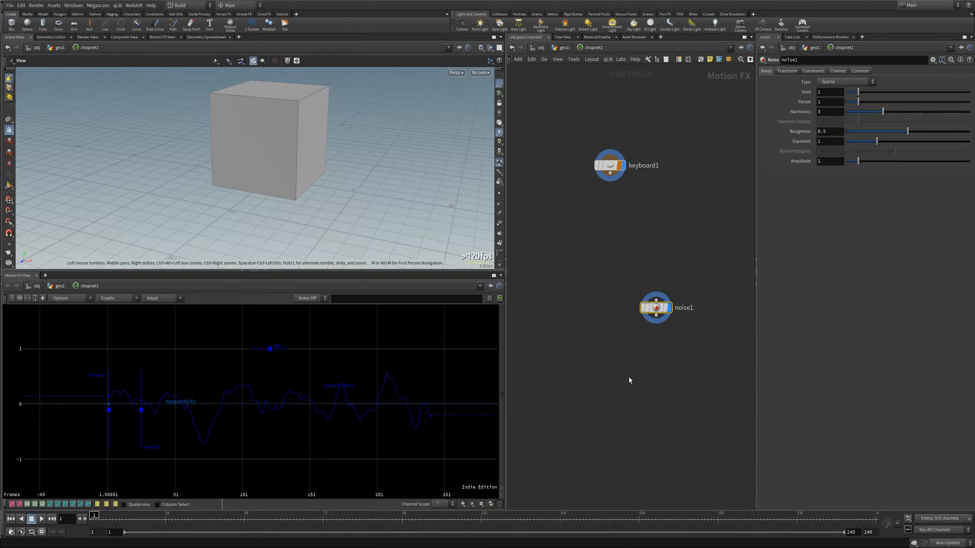
key(Delete)
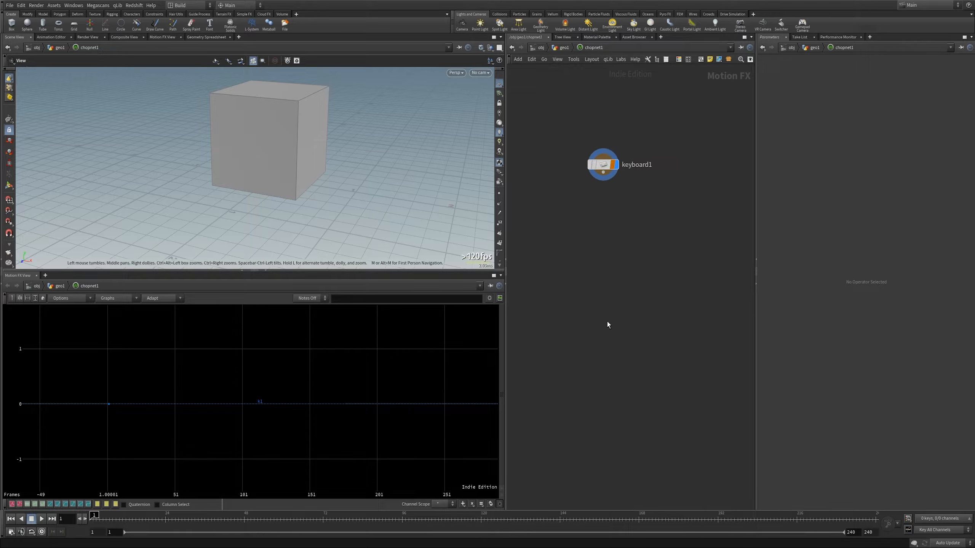
key(Tab)
text(null)
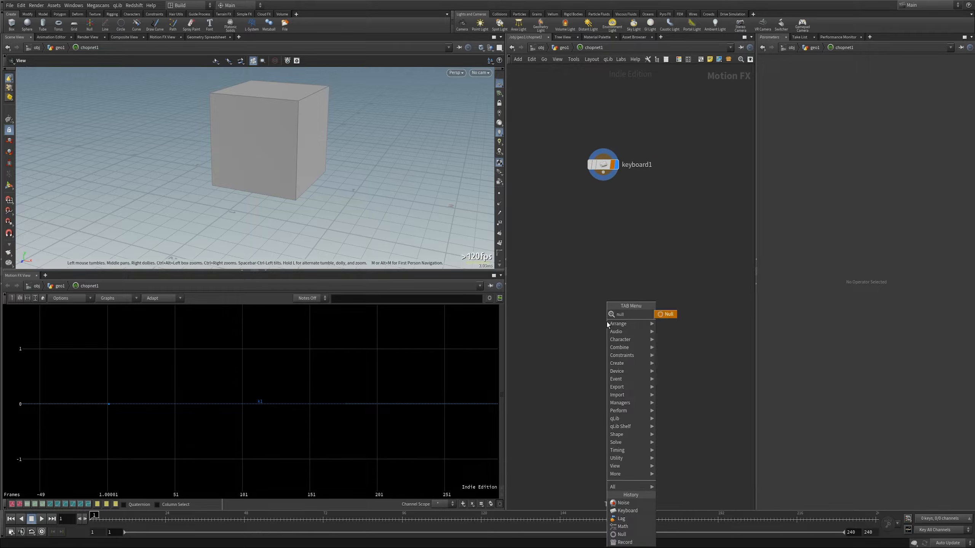
key(Return)
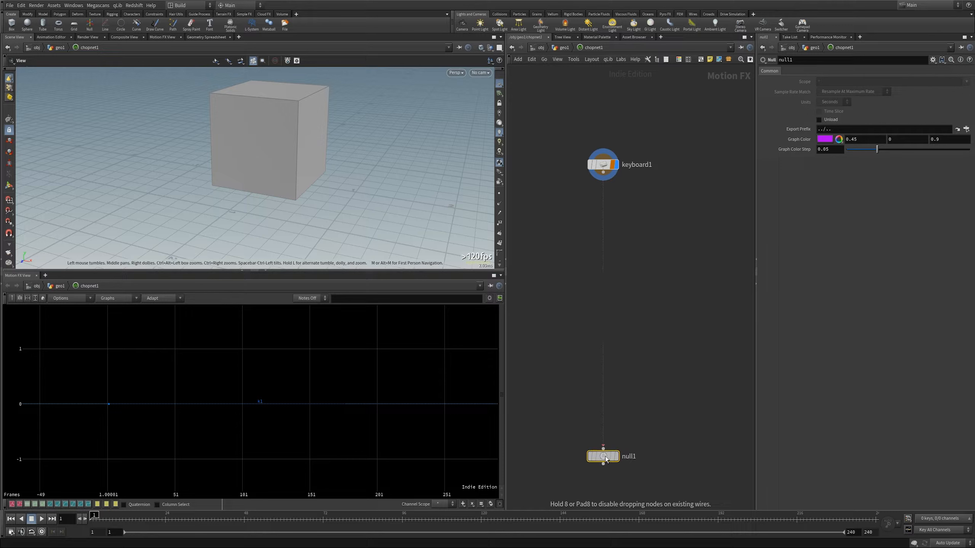
click(603, 456)
drag(604, 436, 605, 166)
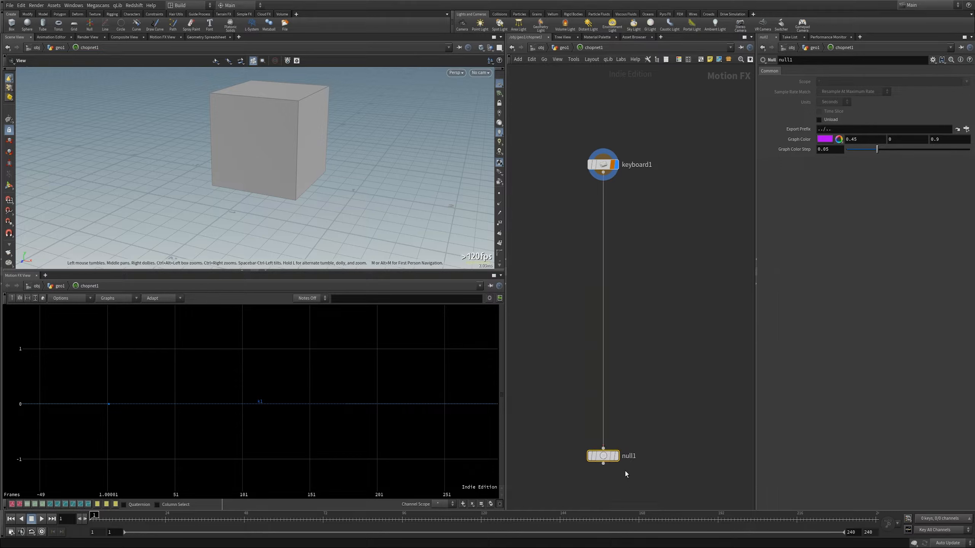
Turn on the Null node's display and export flags and turn off the keyboard node's display flag
click(621, 440)
click(621, 471)
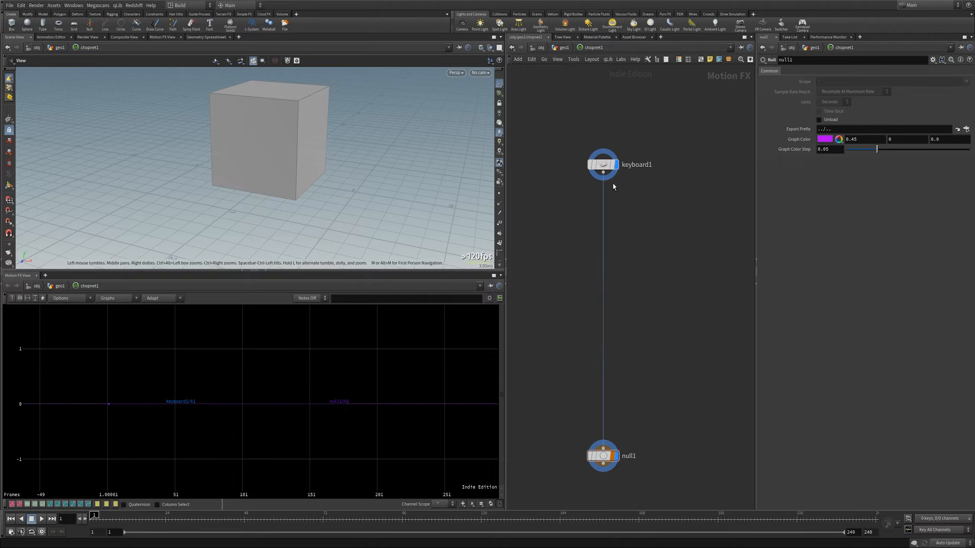
click(620, 148)
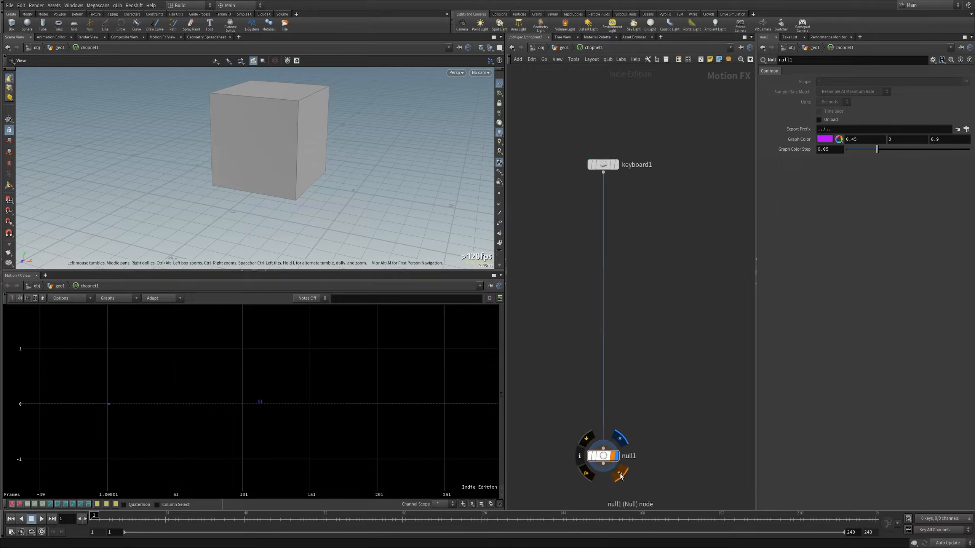
Rename the Null node as OUT_keyboard_01
double_click(629, 456)
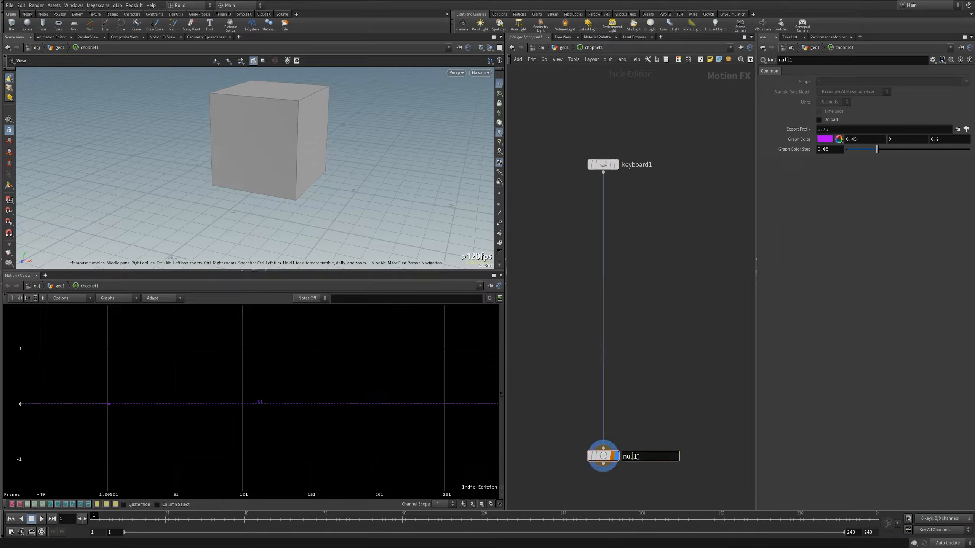
text(OUT_keyboard_01)
key(Return)
Select the keyboard node and examine its channel name and key type parameters
middle_drag(630, 389, 611, 352)
drag(643, 178, 587, 123)
middle_drag(624, 135, 634, 236)
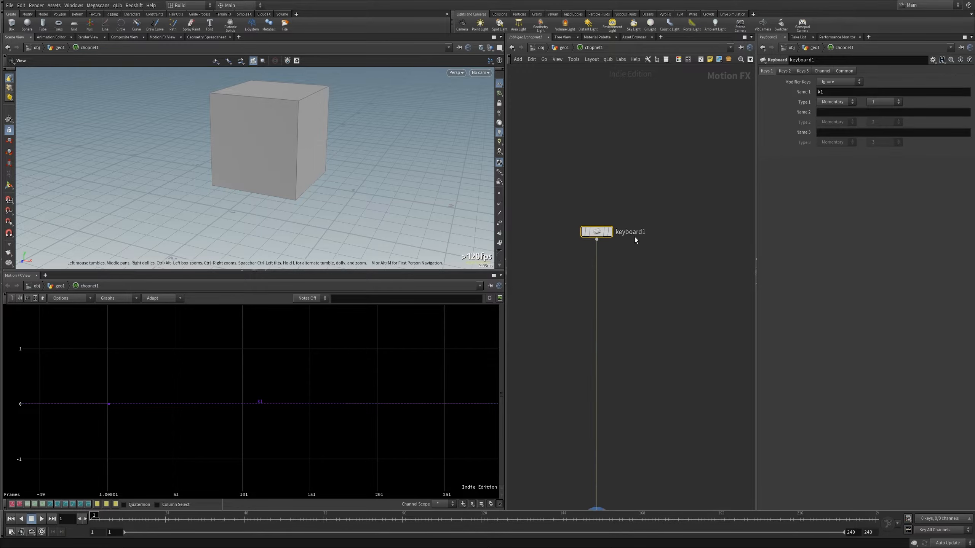
scroll(604, 234, up, 5)
middle_drag(660, 317, 670, 330)
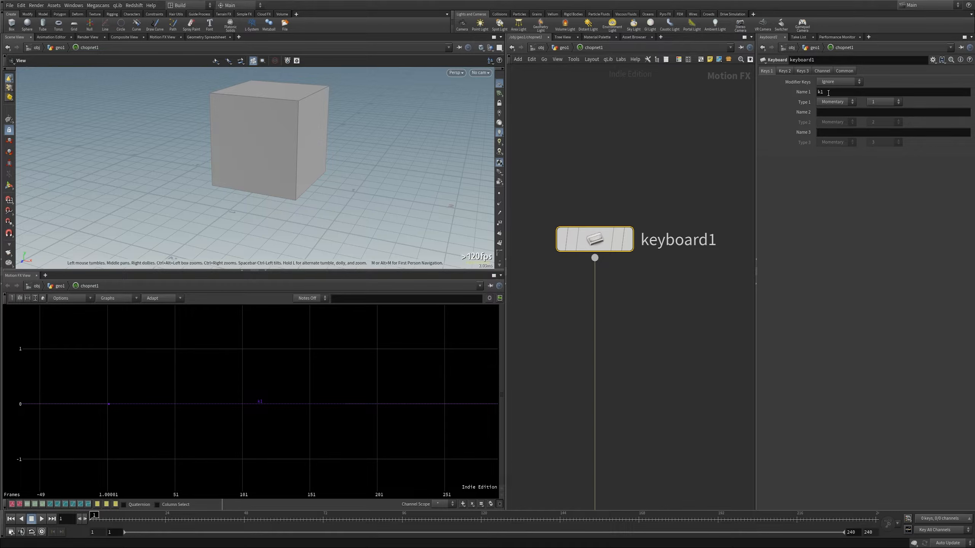
click(835, 112)
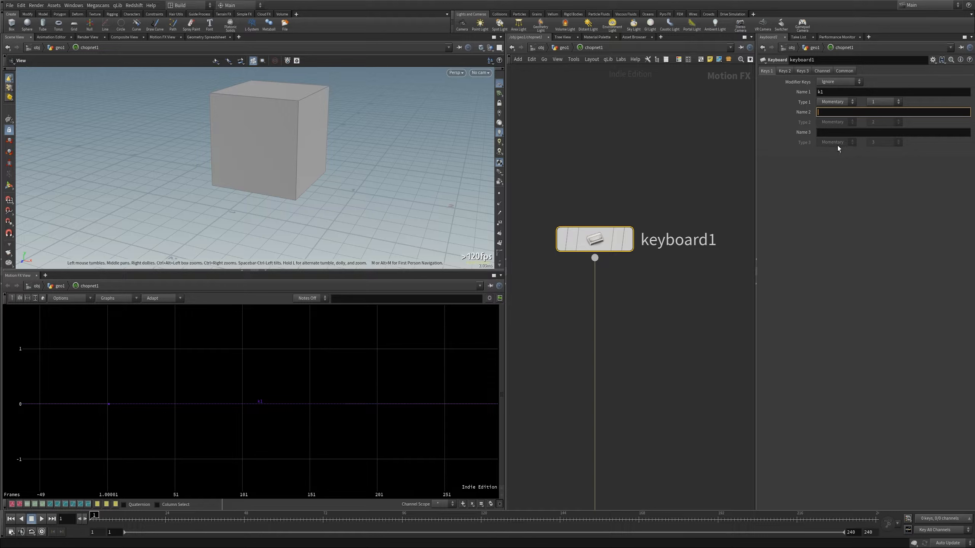
double_click(847, 91)
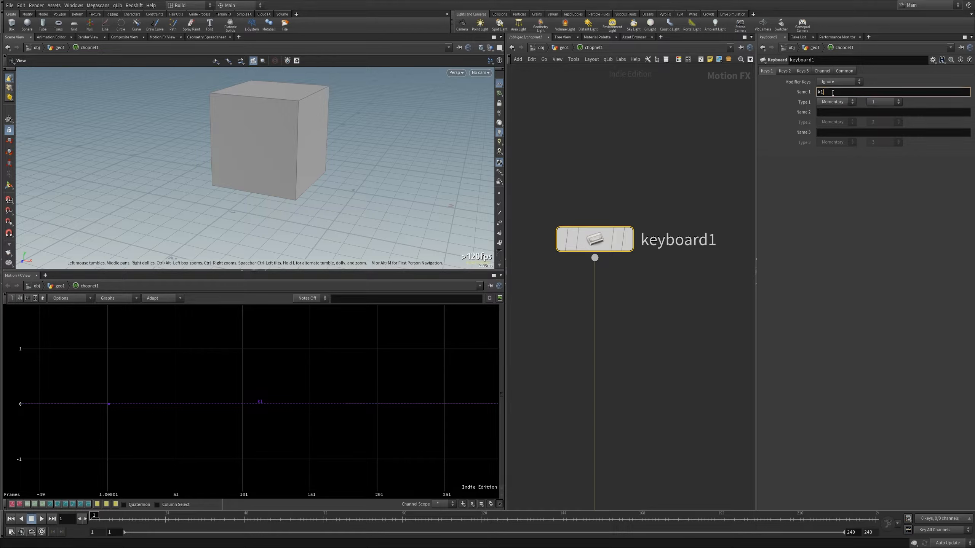
click(837, 90)
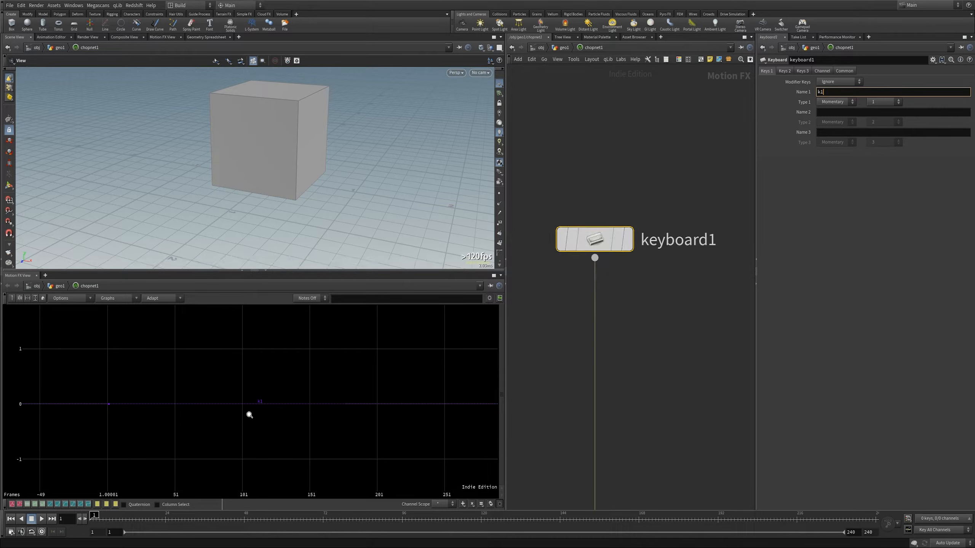
Try a second key channel named k2 on the keyboard node and clear its name again
click(837, 112)
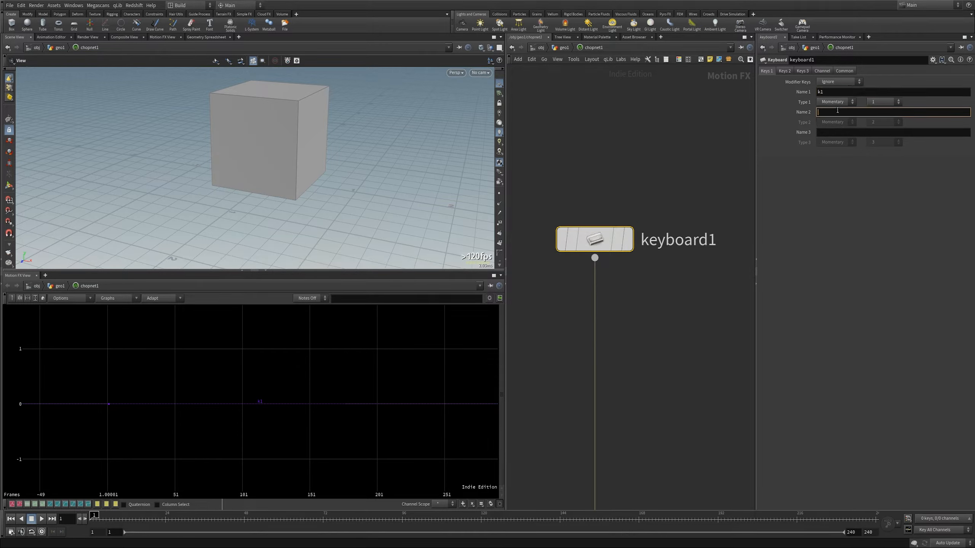
text(k2)
key(Return)
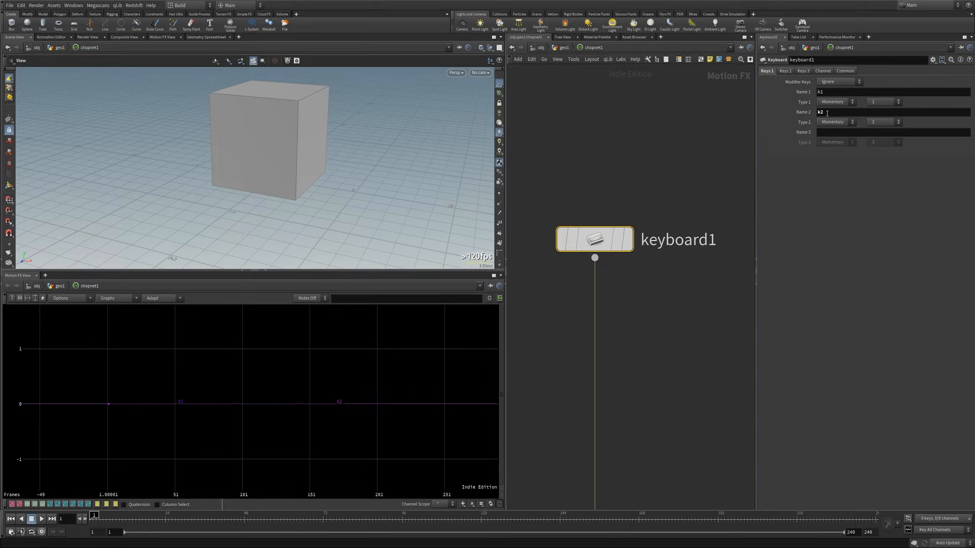
drag(827, 112, 766, 112)
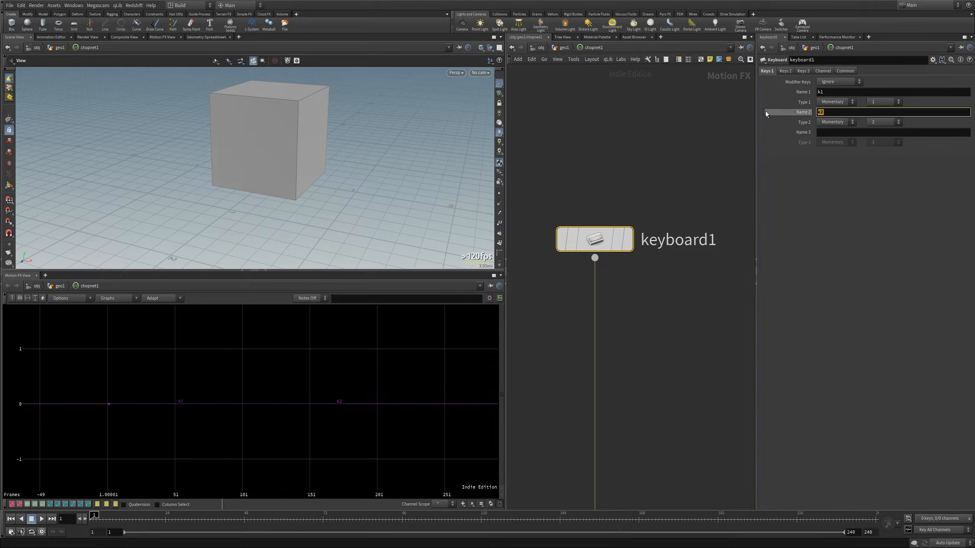
click(824, 245)
Reselect the keyboard node and test whether the 1 key drives its channel
middle_drag(648, 343, 667, 218)
scroll(657, 260, down, 3)
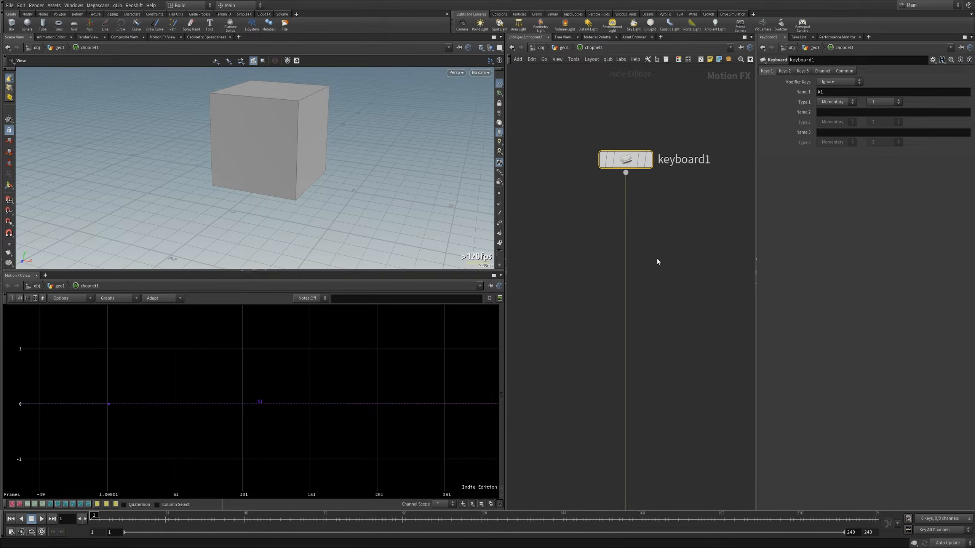
middle_drag(656, 259, 618, 178)
scroll(619, 178, down, 2)
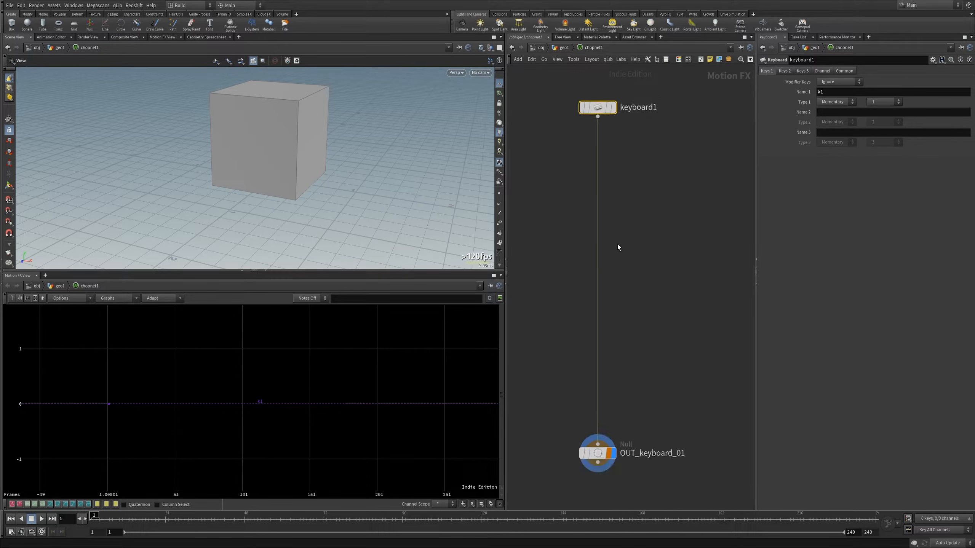
drag(662, 218, 591, 106)
middle_drag(645, 150, 650, 186)
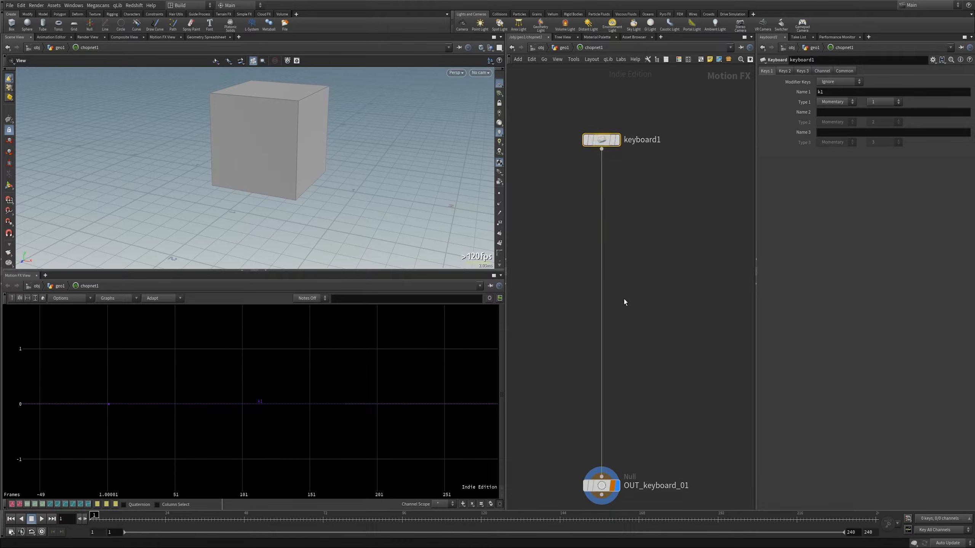
key(1)
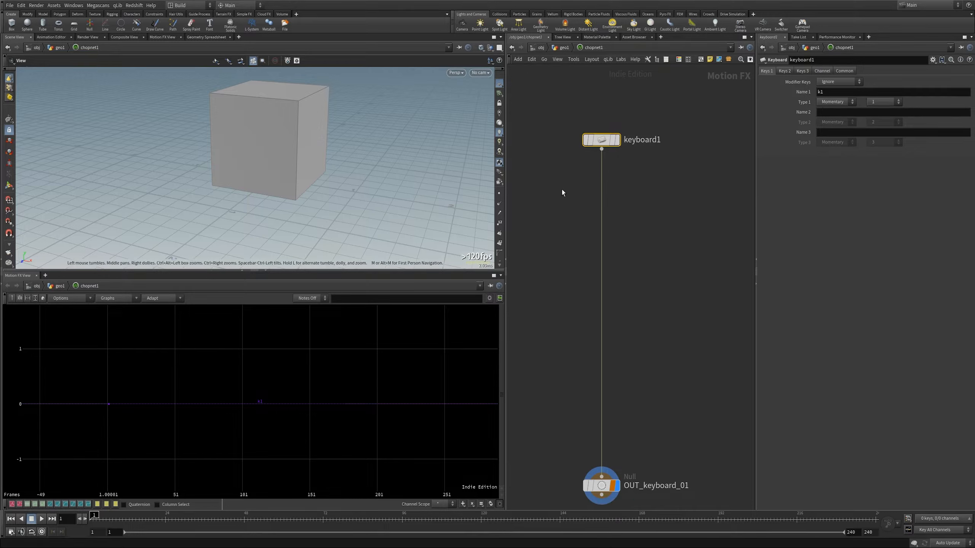
drag(606, 141, 605, 139)
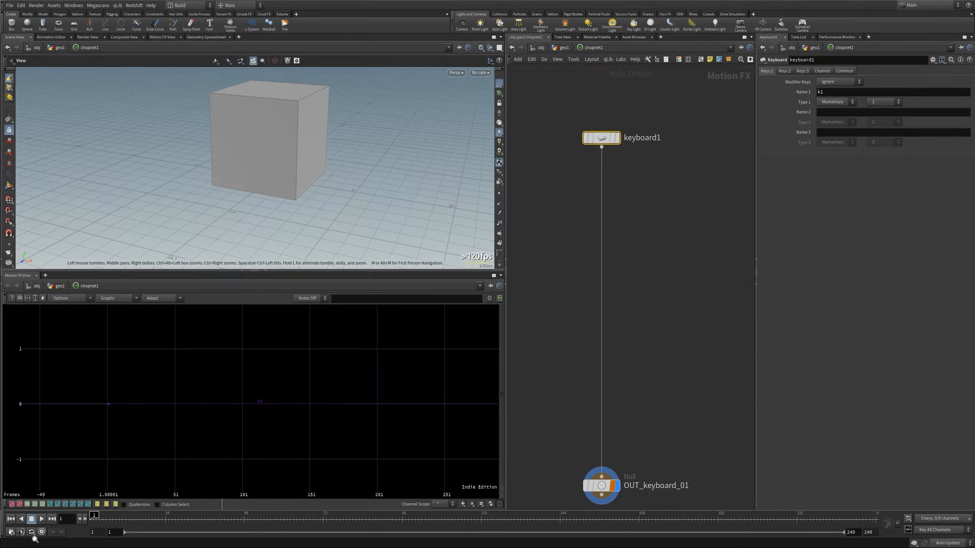
Switch to Windows Settings, search for "ons", turn on the On-Screen Keyboard, and close Settings
key(super+s)
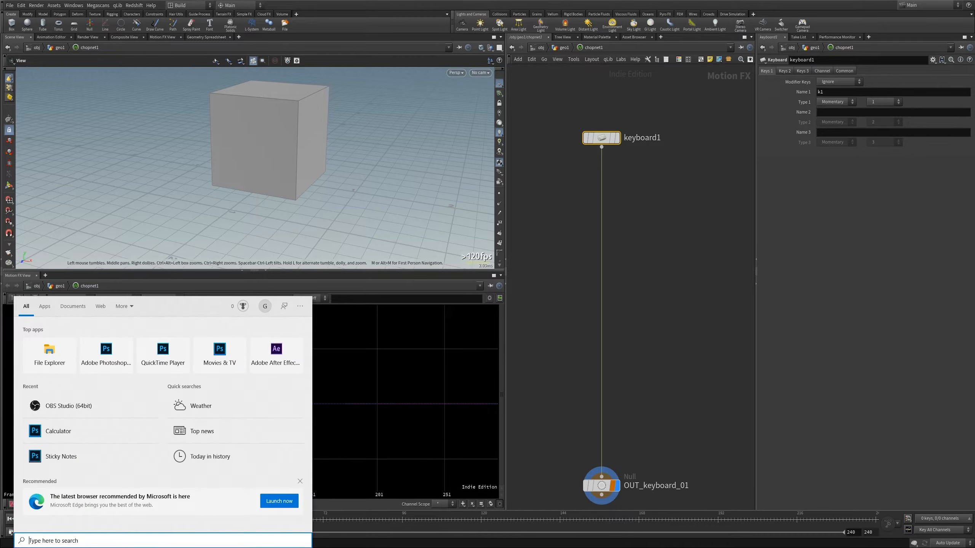
key(super)
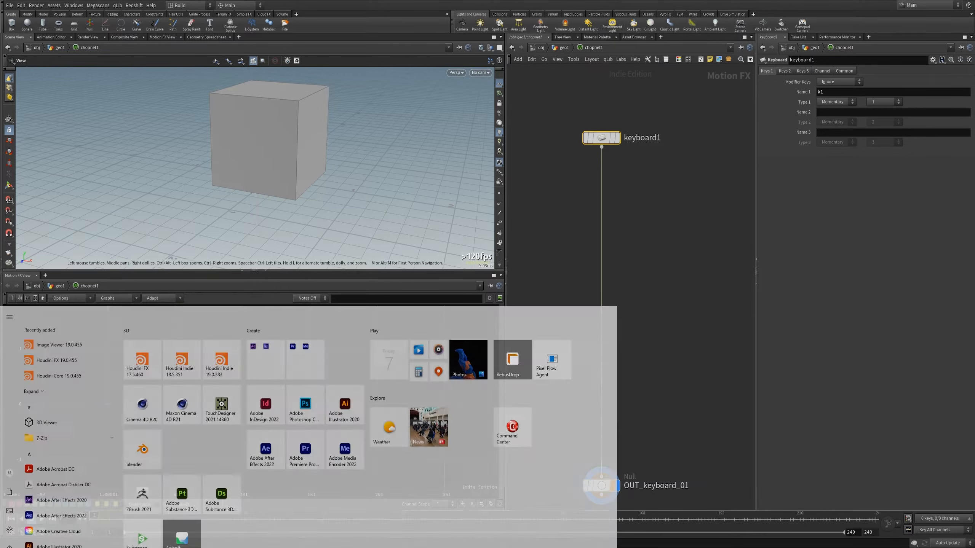
click(11, 529)
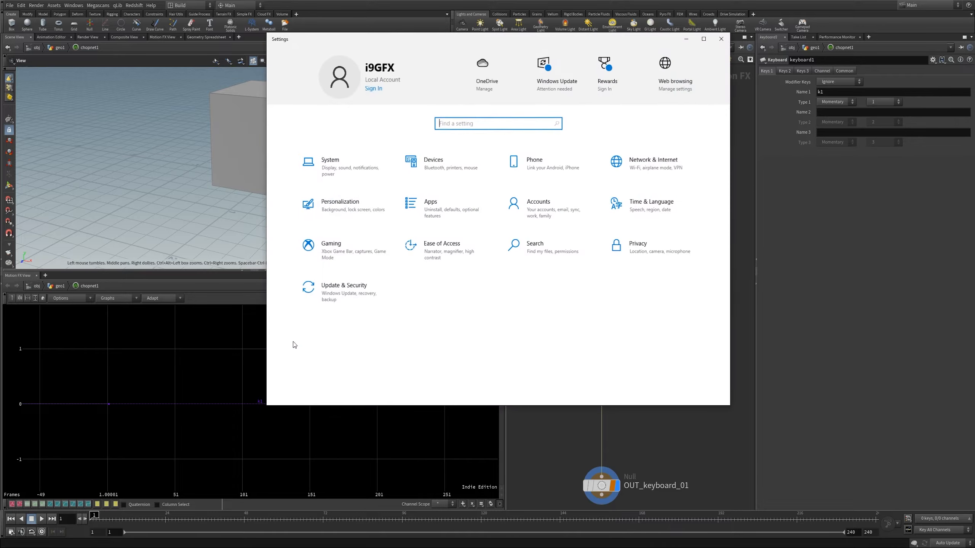
text(ons)
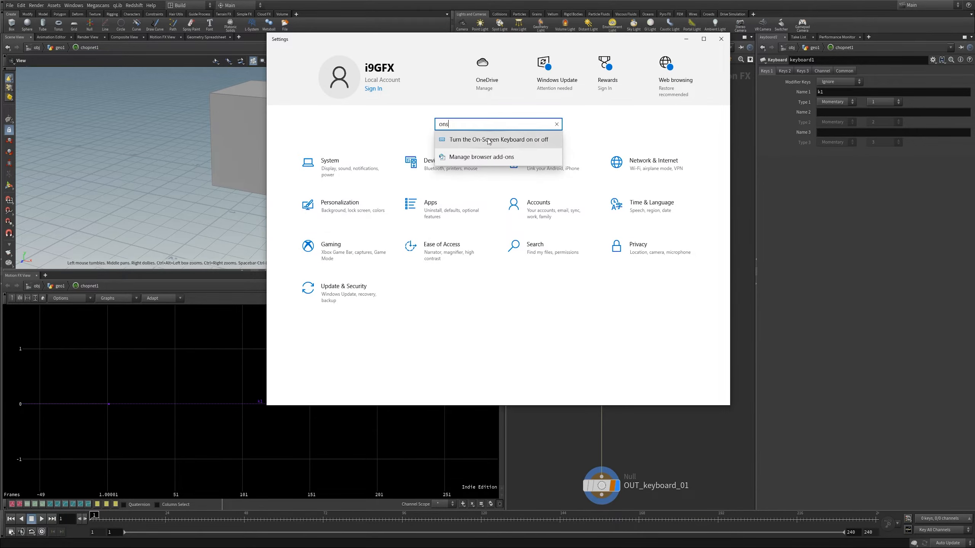
click(498, 139)
click(406, 136)
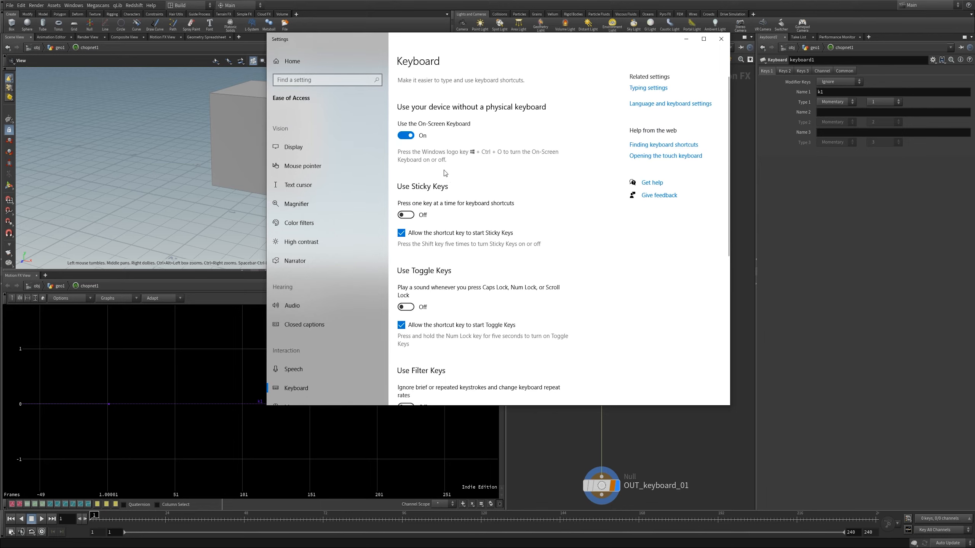
click(721, 39)
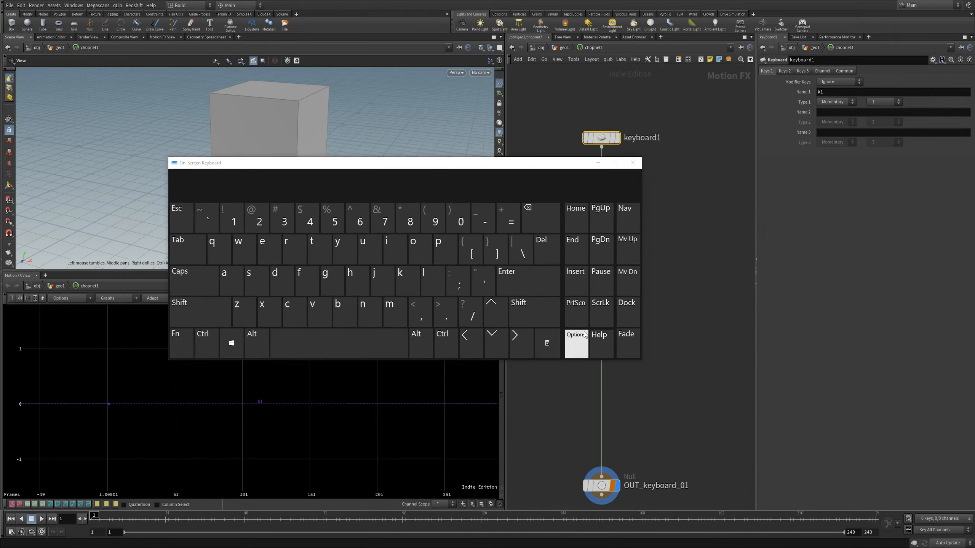
Switch Scroll Lock on using the On-Screen Keyboard and move the keyboard window out of the workspace
click(611, 318)
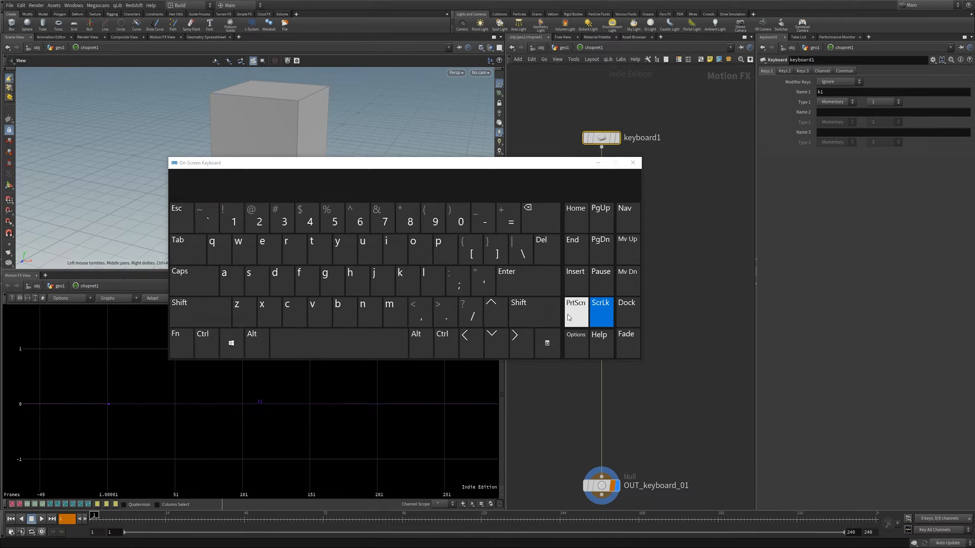
click(603, 308)
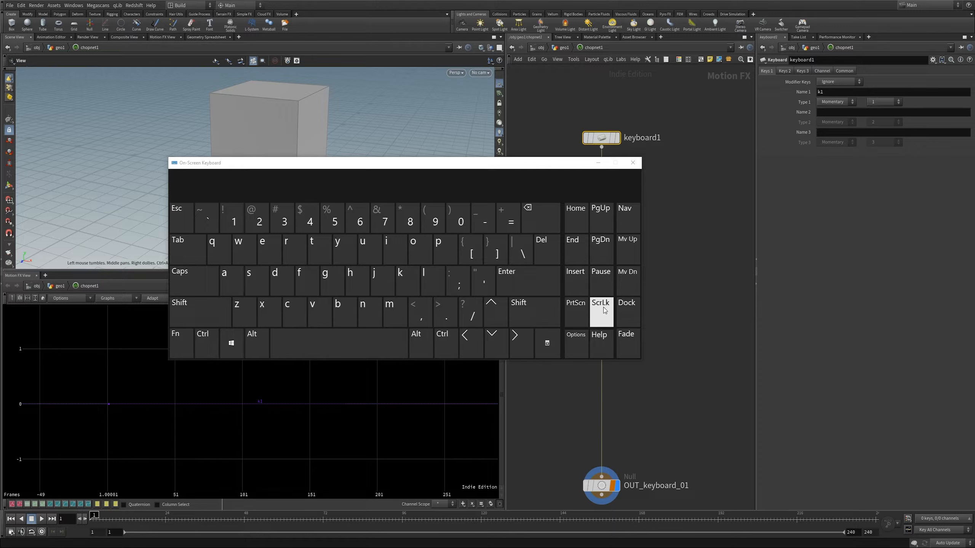
click(603, 307)
drag(334, 168, 974, 215)
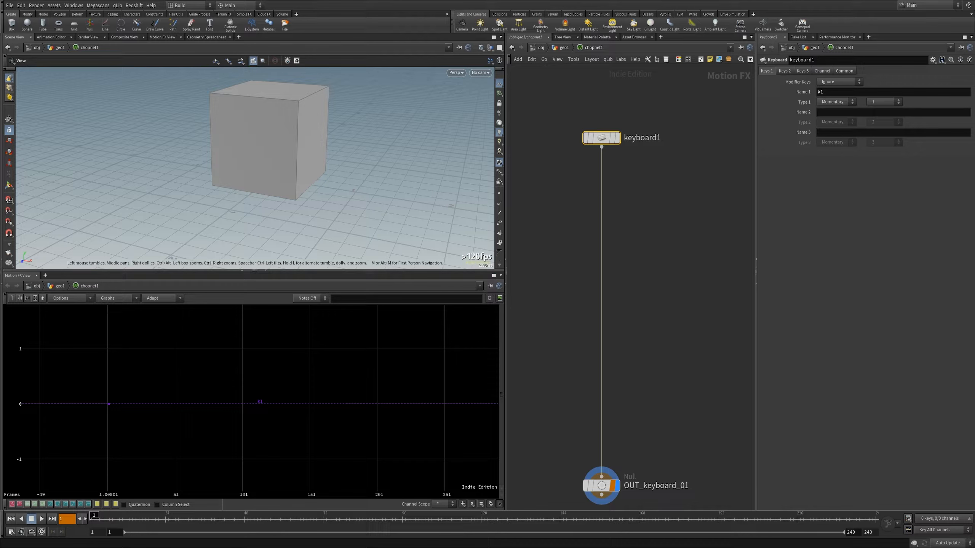
Maximize the Houdini window again and test whether the 1 key drives the k1 channel
drag(486, 0, 475, 60)
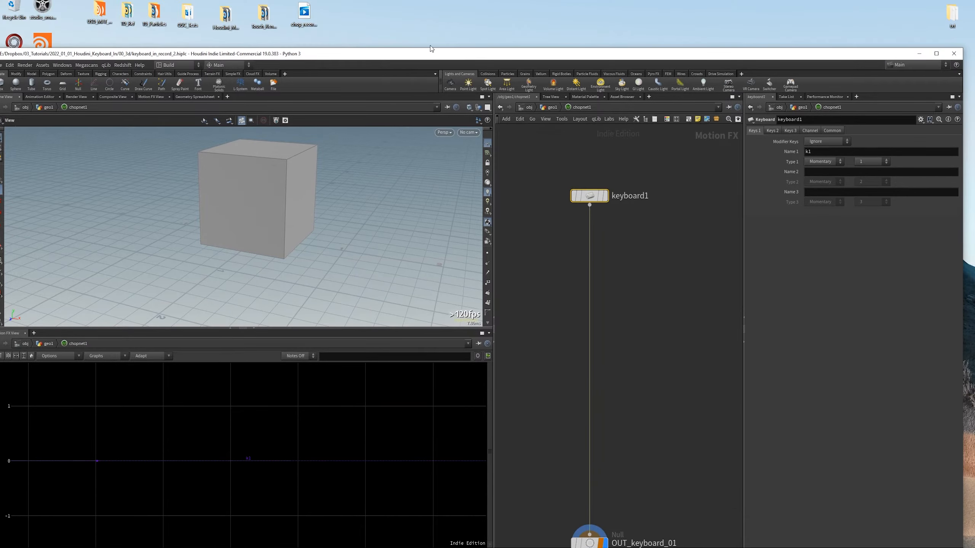
click(936, 53)
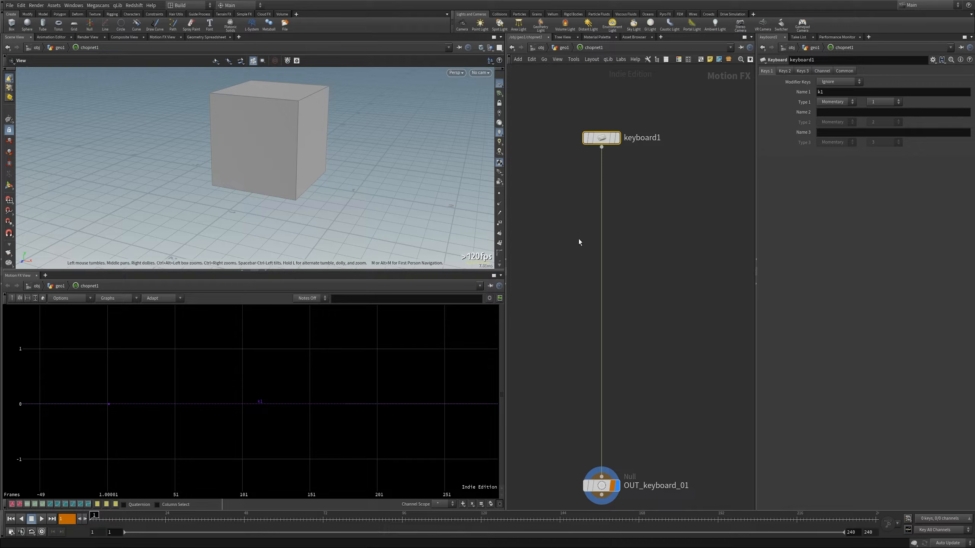
key(1)
middle_drag(680, 359, 676, 330)
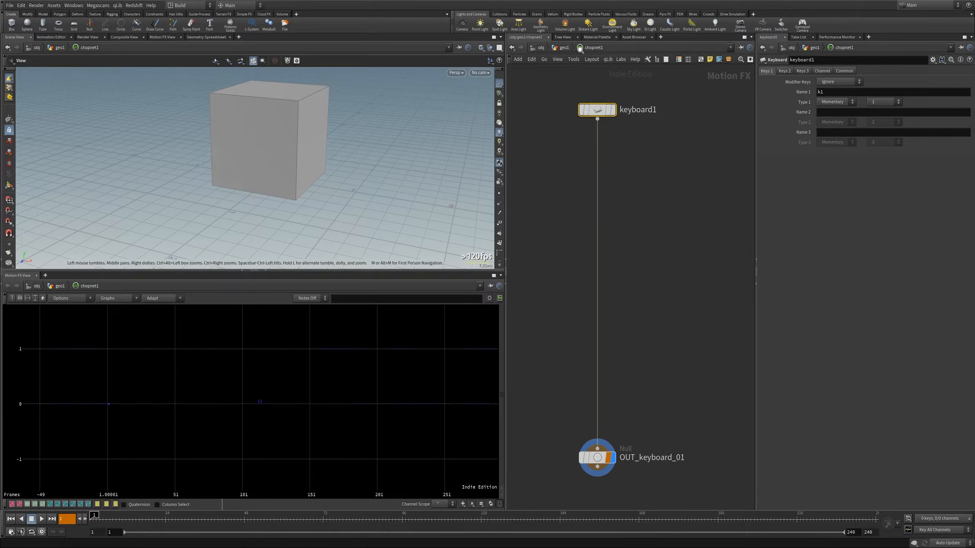
Go up to the geo1 network, select box1, and enlarge the 3D viewport with the whole box in view
click(561, 47)
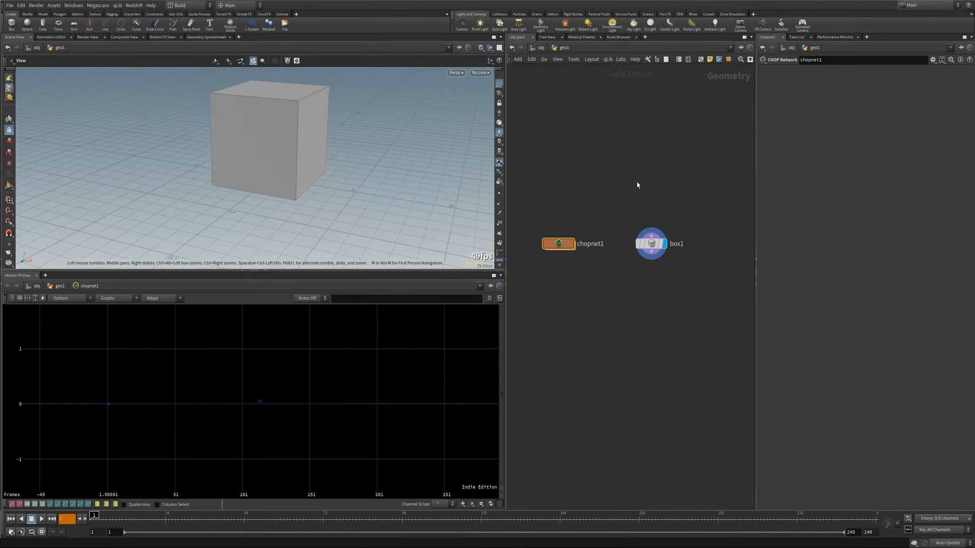
drag(670, 195, 629, 307)
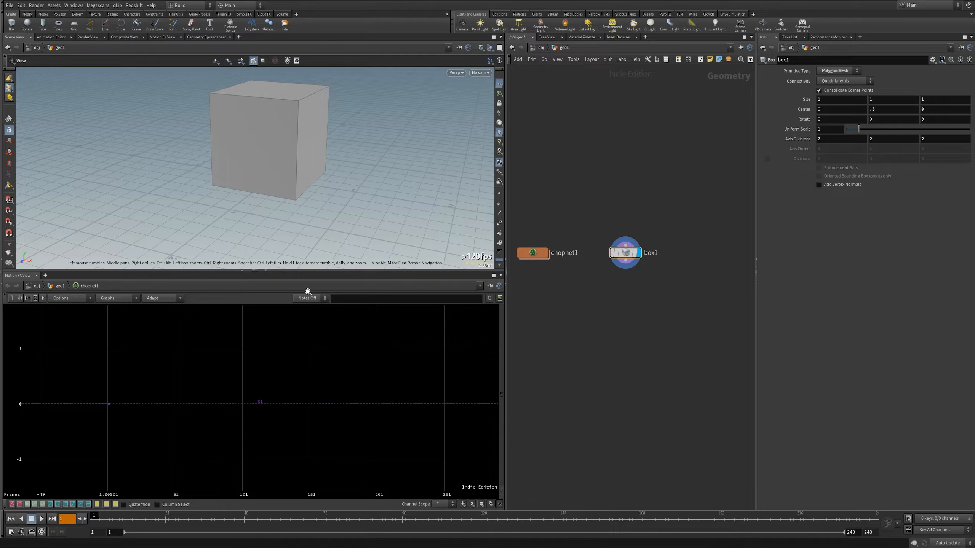
drag(312, 272, 311, 325)
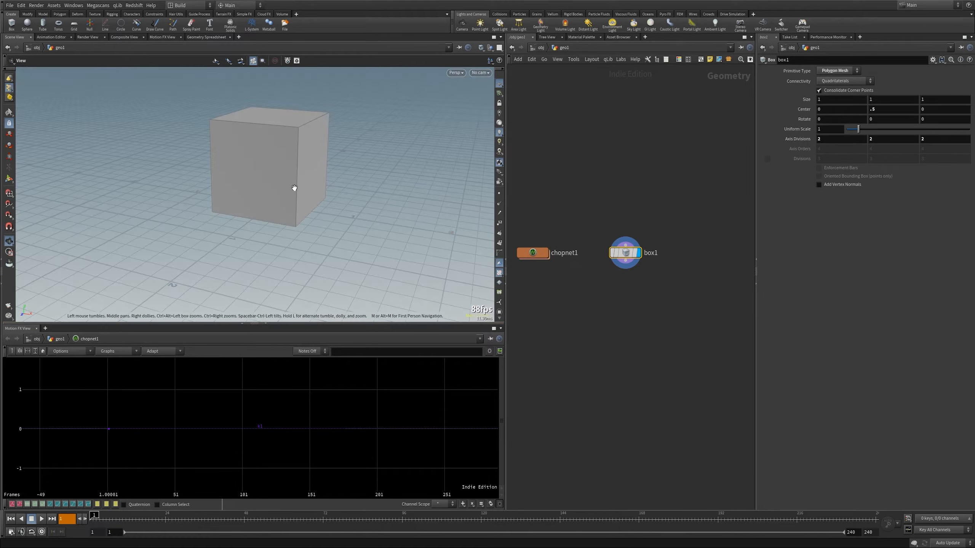
drag(308, 182, 275, 209)
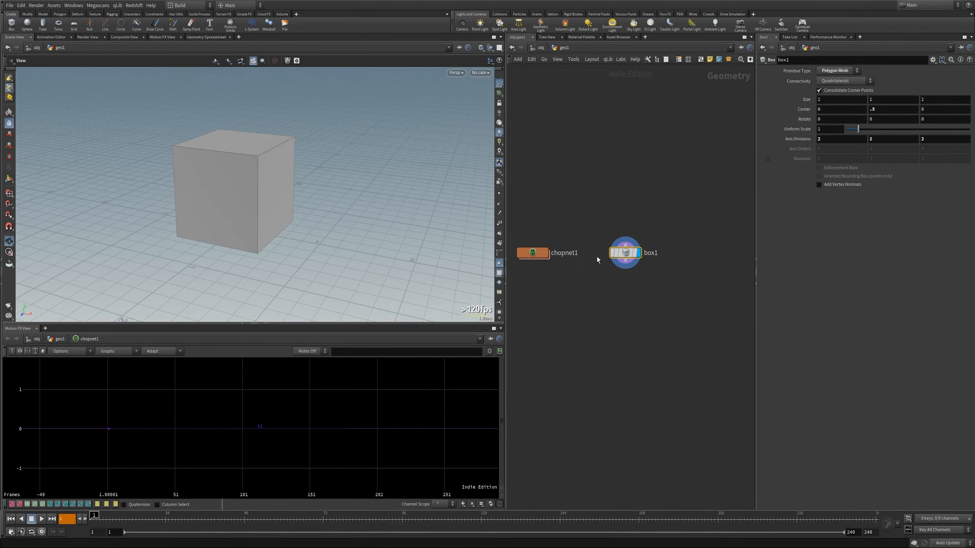
right_drag(277, 210, 203, 237)
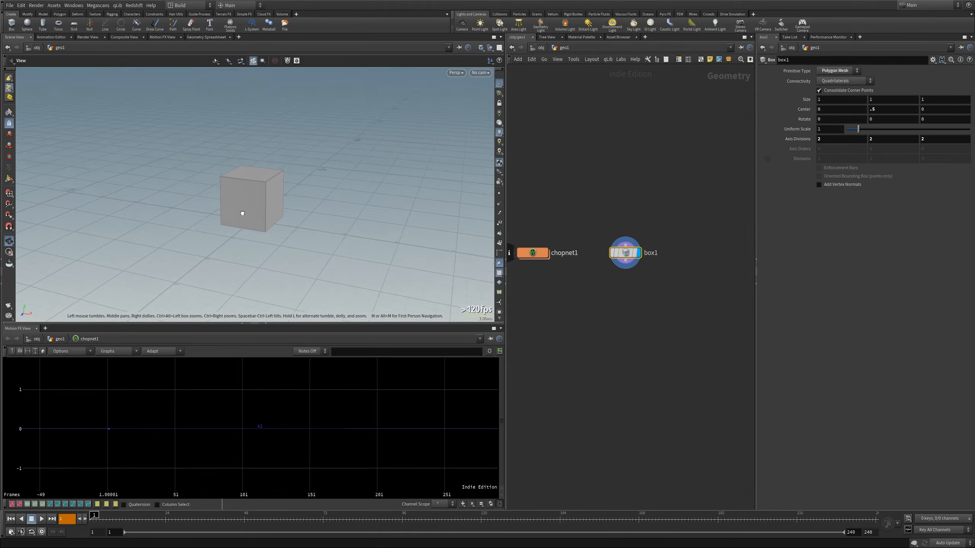
Examine box1's Y size and the OUT_keyboard_01 null inside chopnet1, ending back in geo1
click(901, 98)
double_click(893, 100)
double_click(884, 100)
mouse_move(601, 255)
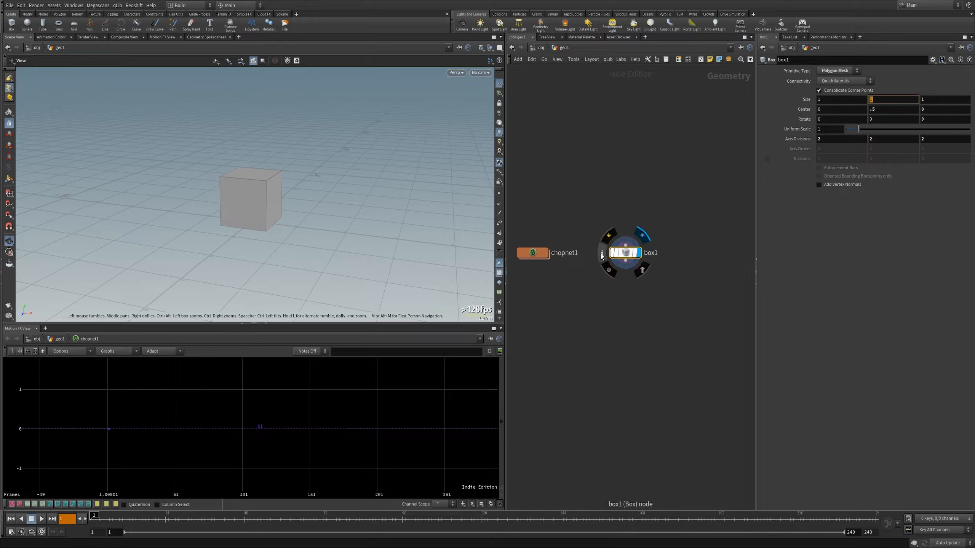
double_click(534, 254)
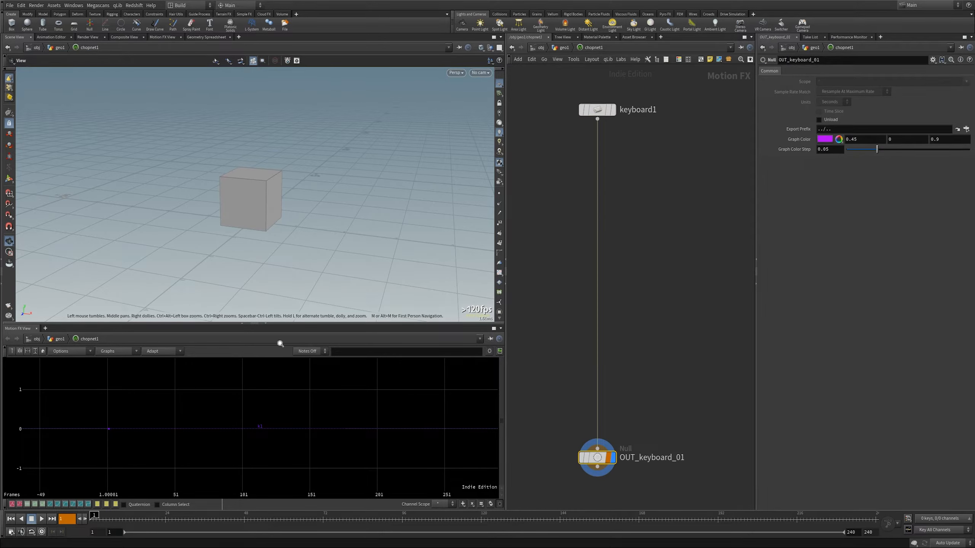
click(562, 48)
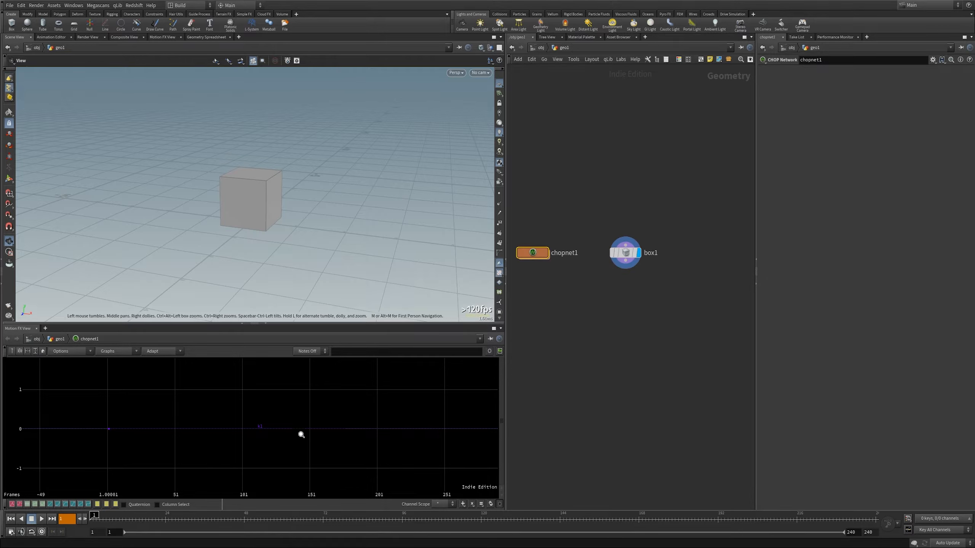
Link box1's Y size to the k1 channel from the motion graph as a CHOP Reference
drag(663, 183, 592, 342)
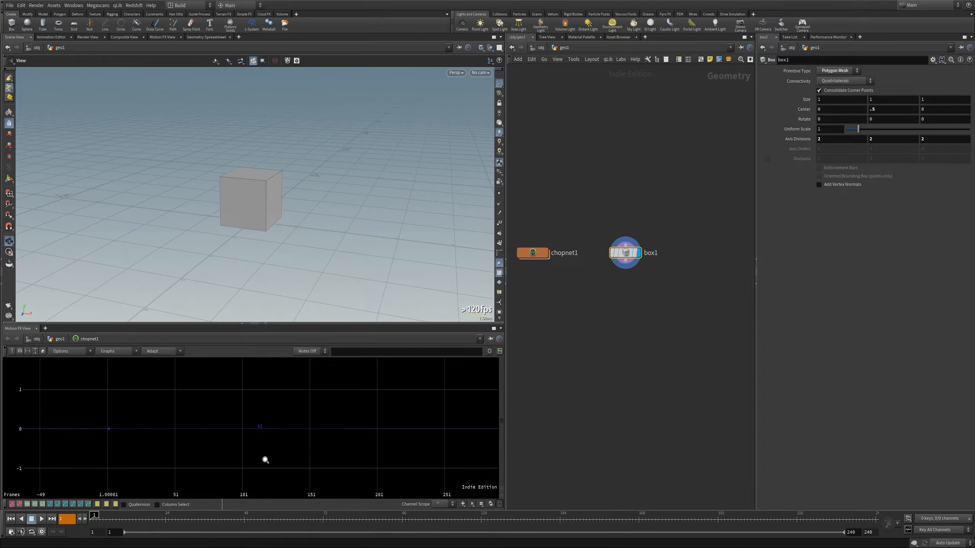
click(260, 427)
drag(885, 99, 885, 100)
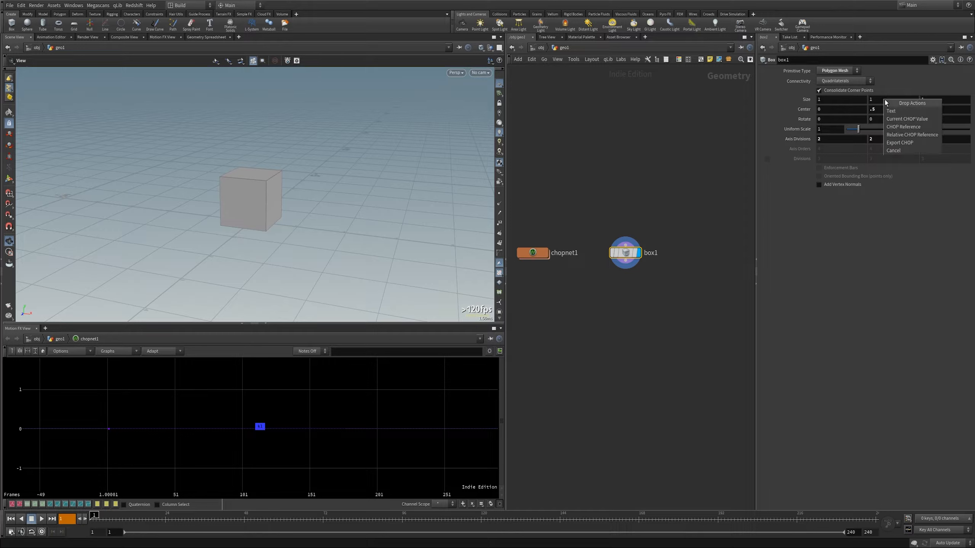
click(903, 127)
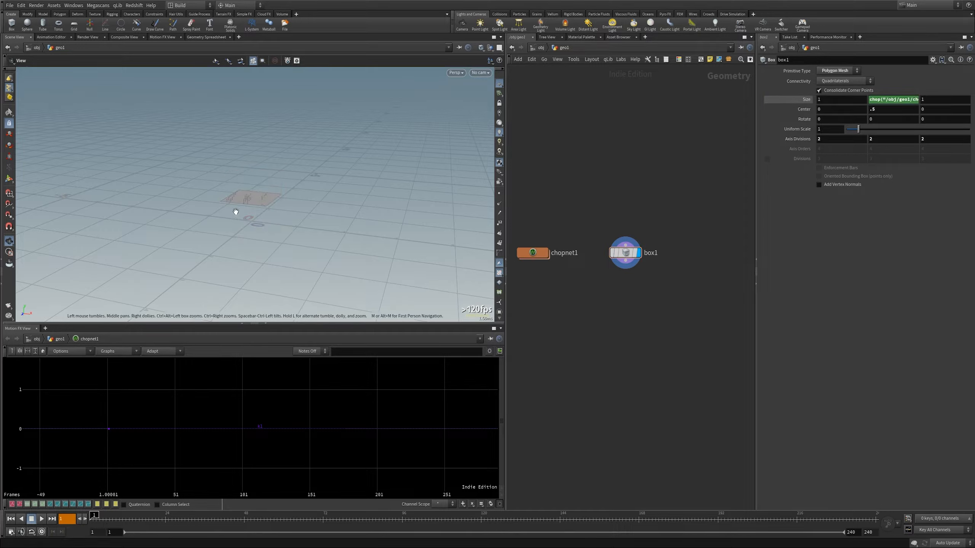
mouse_move(246, 200)
mouse_down()
mouse_move(270, 187)
mouse_move(248, 214)
mouse_up()
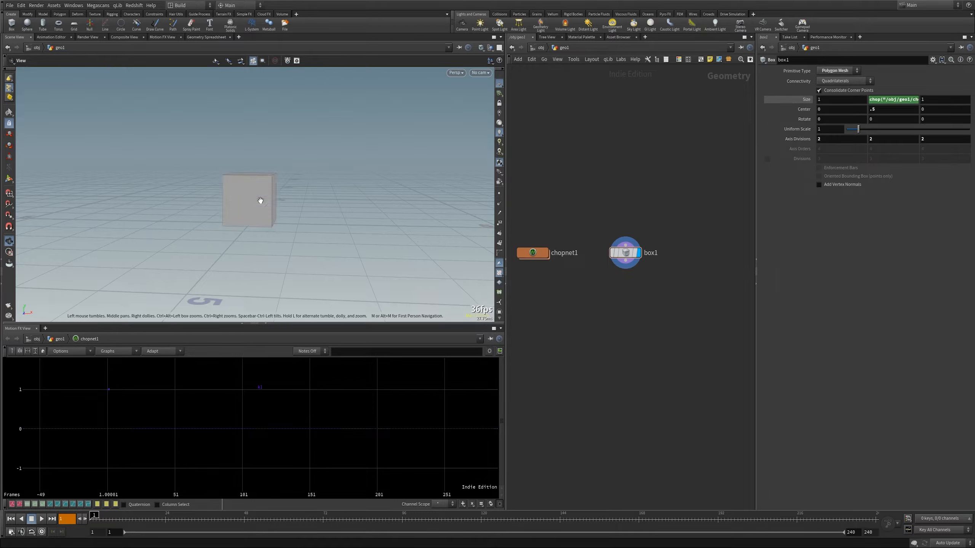
Add a Math node inside chopnet1 and insert it between keyboard1 and OUT_keyboard_01
double_click(537, 254)
middle_drag(665, 349, 644, 372)
mouse_move(616, 224)
middle_down()
mouse_move(613, 200)
mouse_move(625, 212)
middle_up()
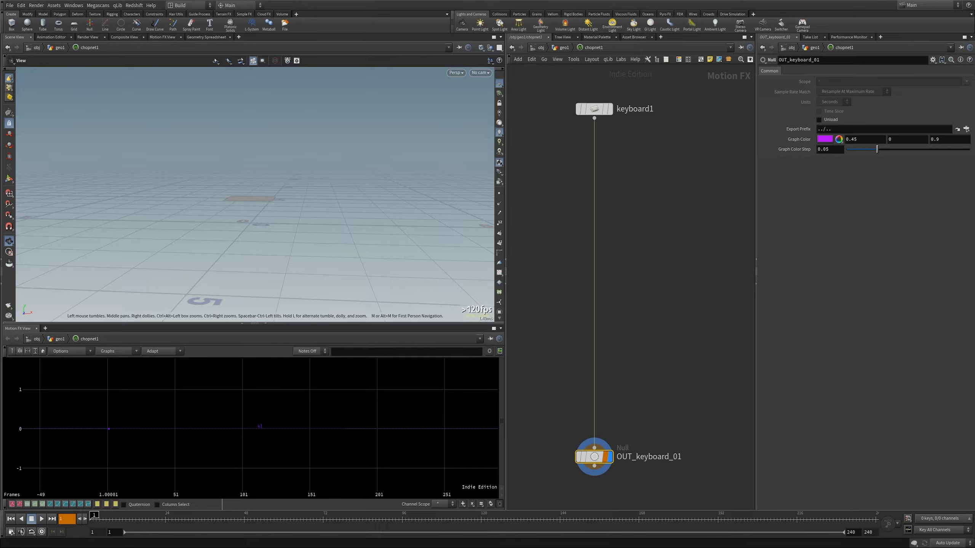
key(Tab)
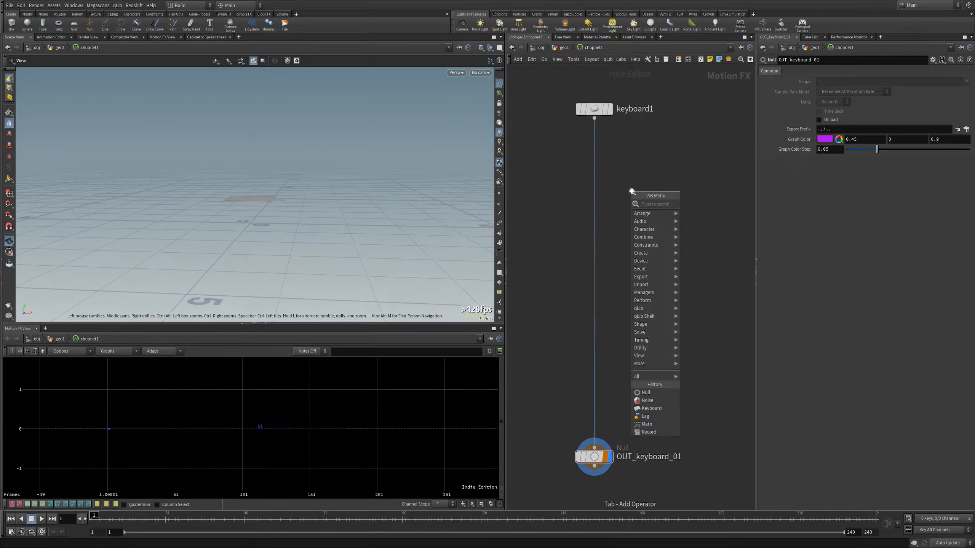
text(math)
key(Return)
click(631, 192)
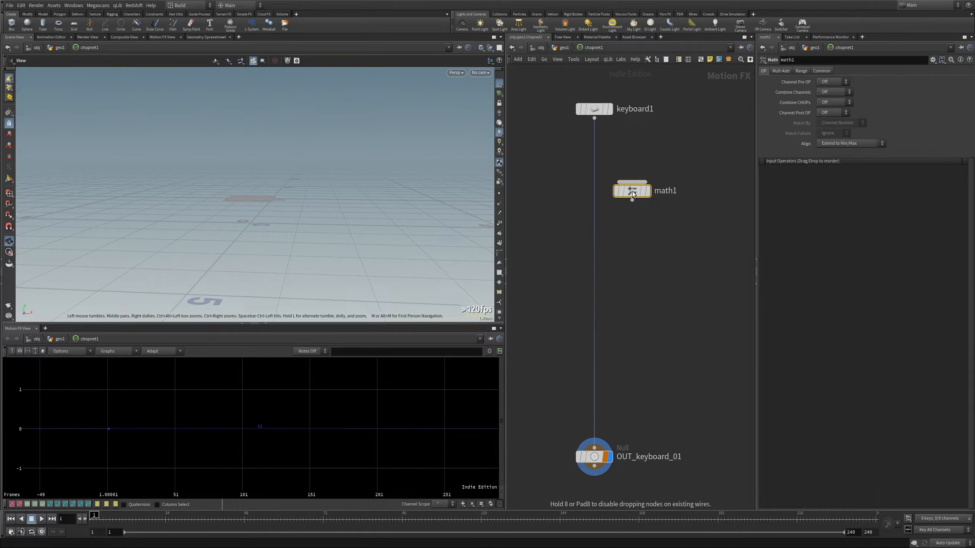
drag(632, 191, 594, 179)
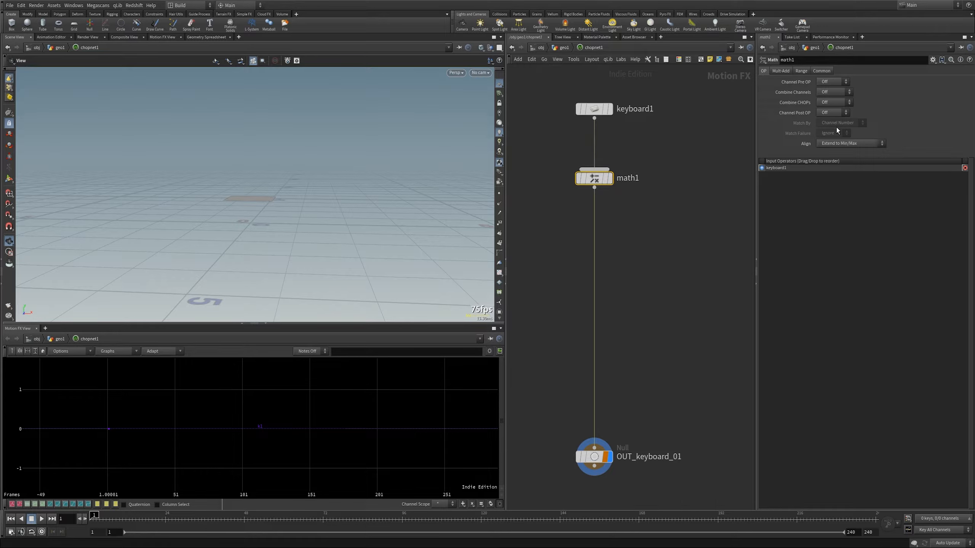
Set the Math node's To Range to 1 and 3
click(796, 71)
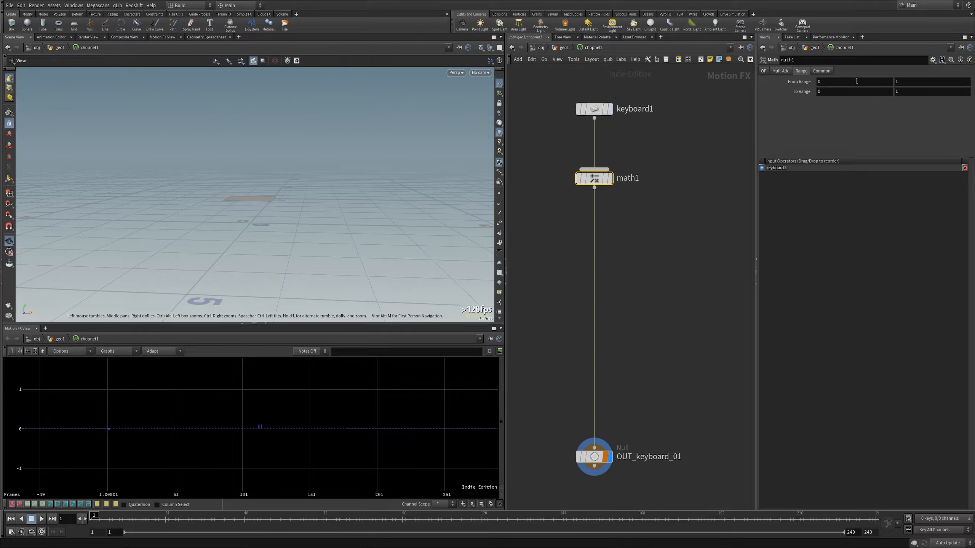
click(858, 94)
text(1)
key(Return)
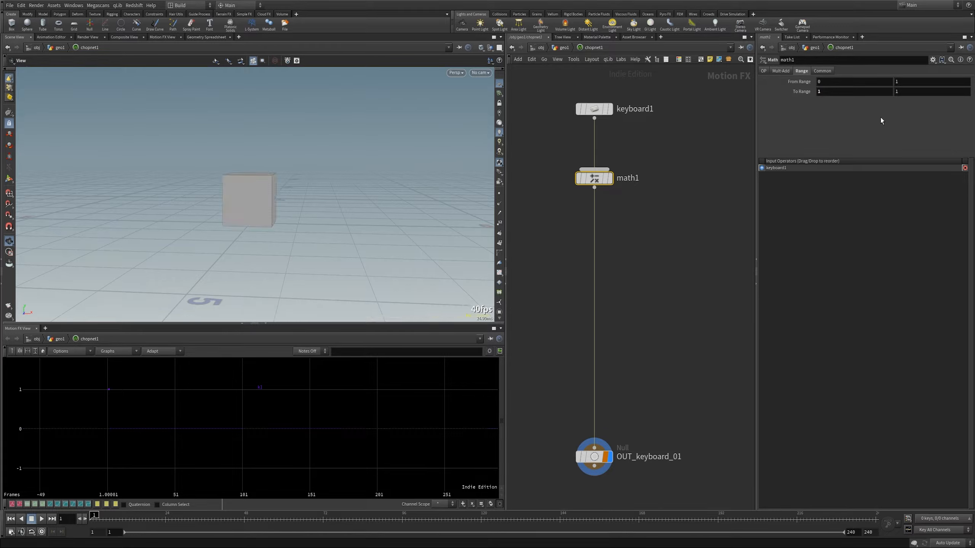
key(BackSpace)
text(3)
key(Return)
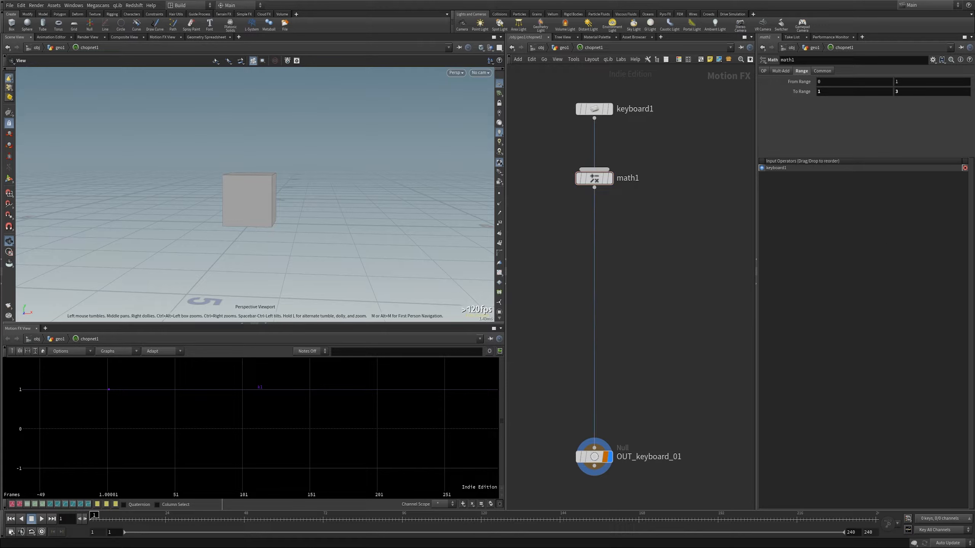
Test the box's height response in the viewport by triggering the 1 key repeatedly
key(1)
key(1)
key(1)
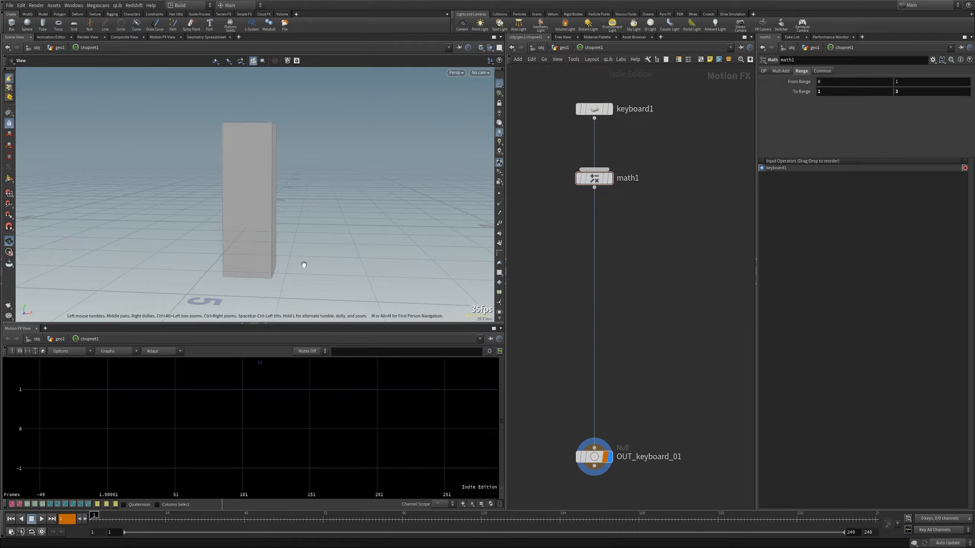
key(1)
key(1)
scroll(265, 202, down, 5)
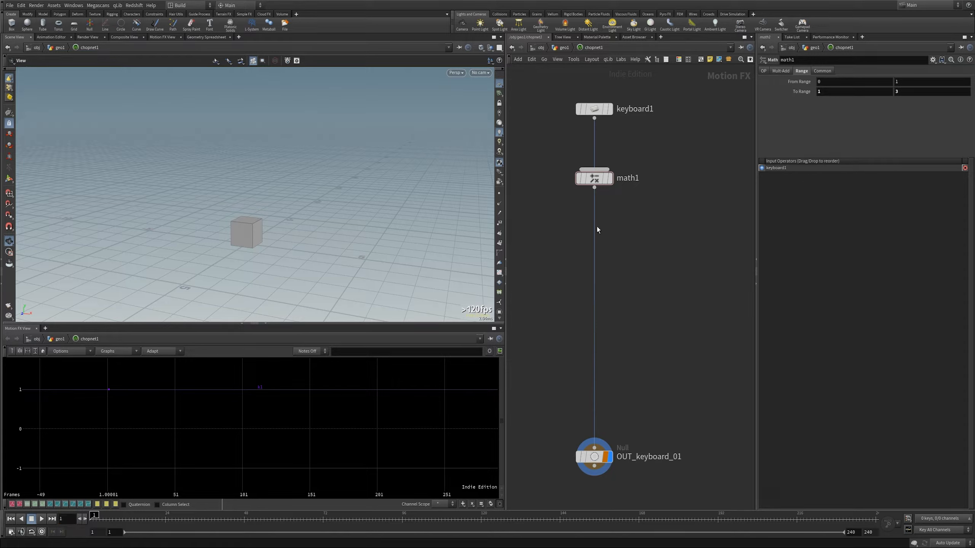
Play the timeline in real time, stop it, and return to the first frame
key(Tab)
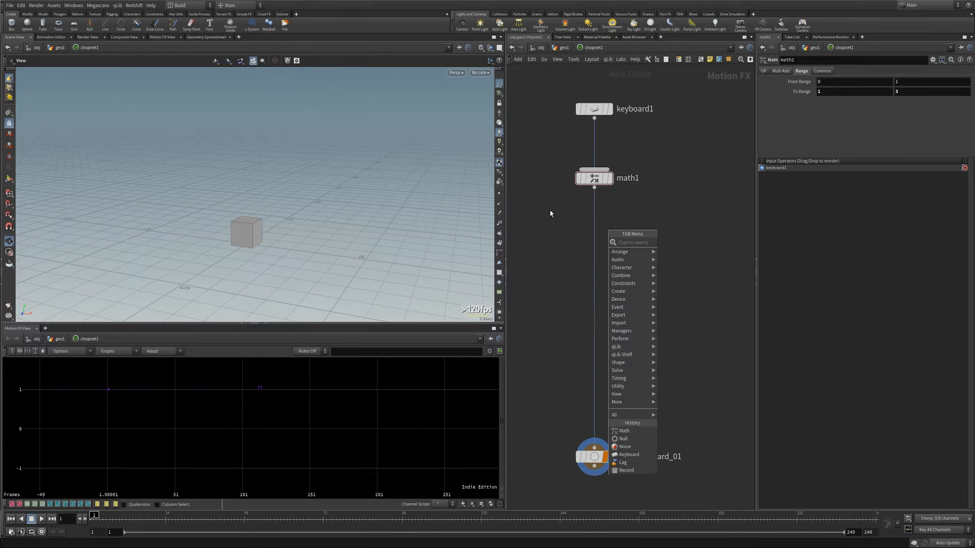
click(41, 519)
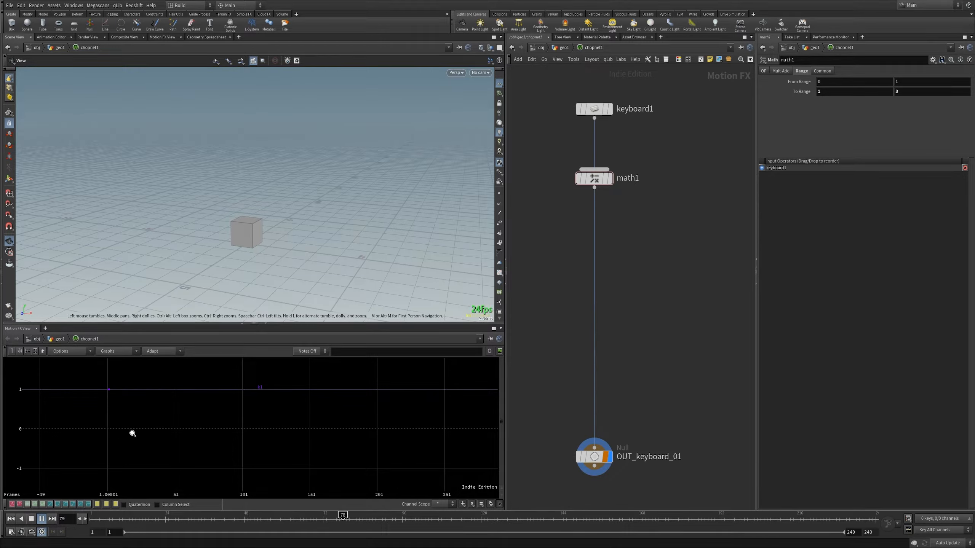
click(32, 519)
click(11, 519)
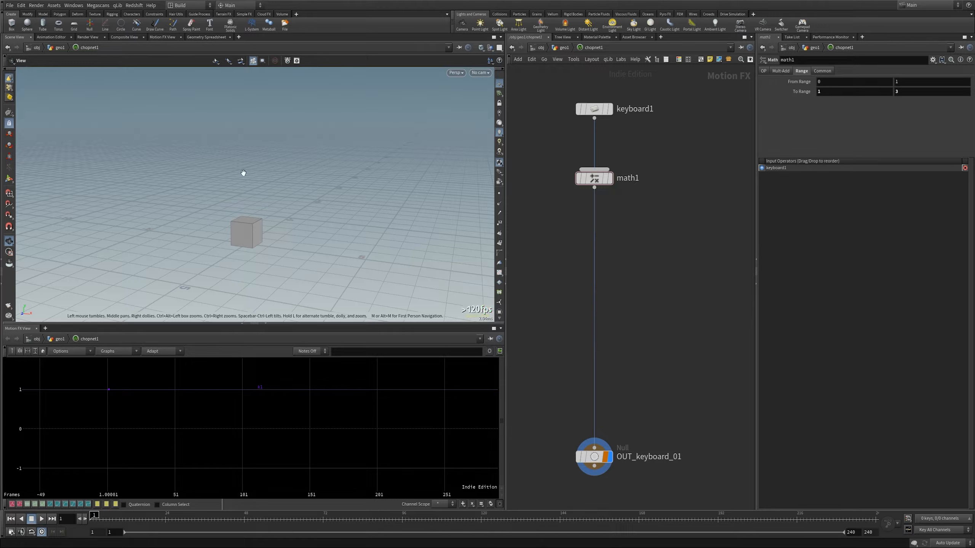
Add a Record node, insert it between math1 and OUT_keyboard_01, and move math1 closer to keyboard1
middle_drag(659, 312, 643, 290)
key(Tab)
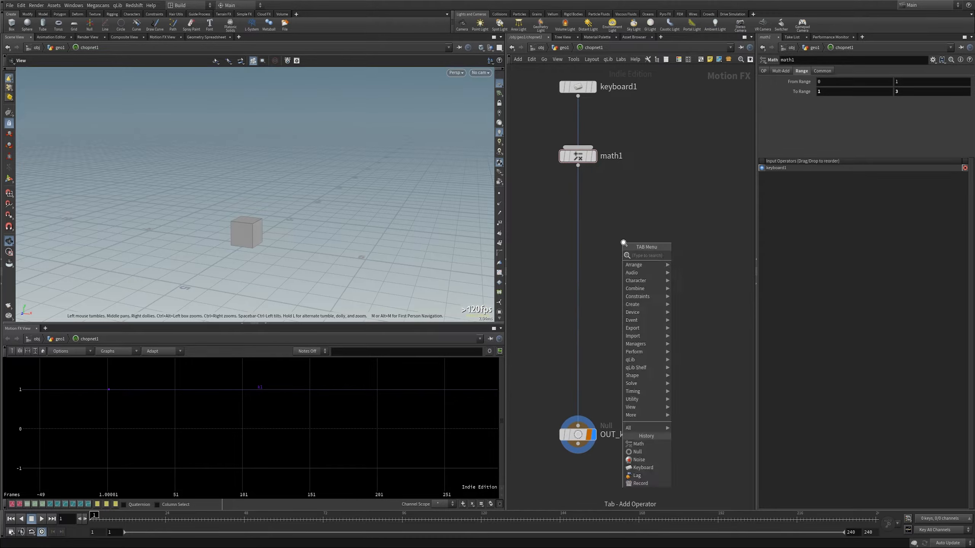
text(rec)
key(Return)
click(623, 243)
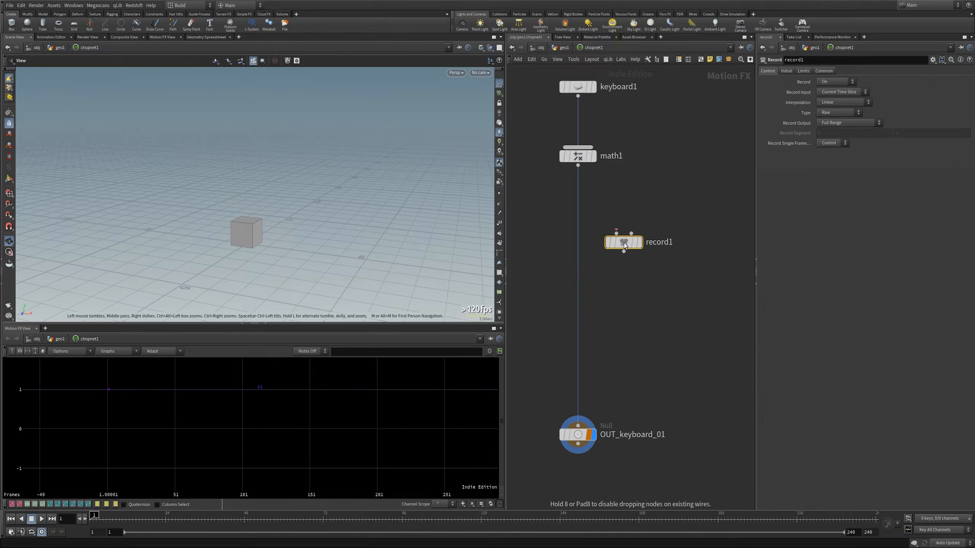
drag(624, 242, 582, 198)
drag(577, 162, 577, 140)
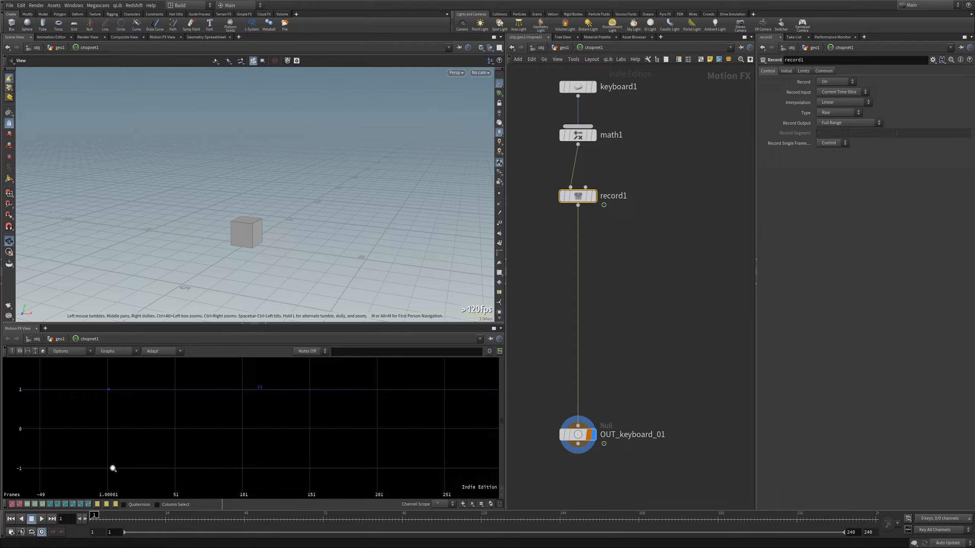
Play the timeline briefly to try out the Record node, stop it, and rewind to the first frame
click(41, 519)
click(32, 519)
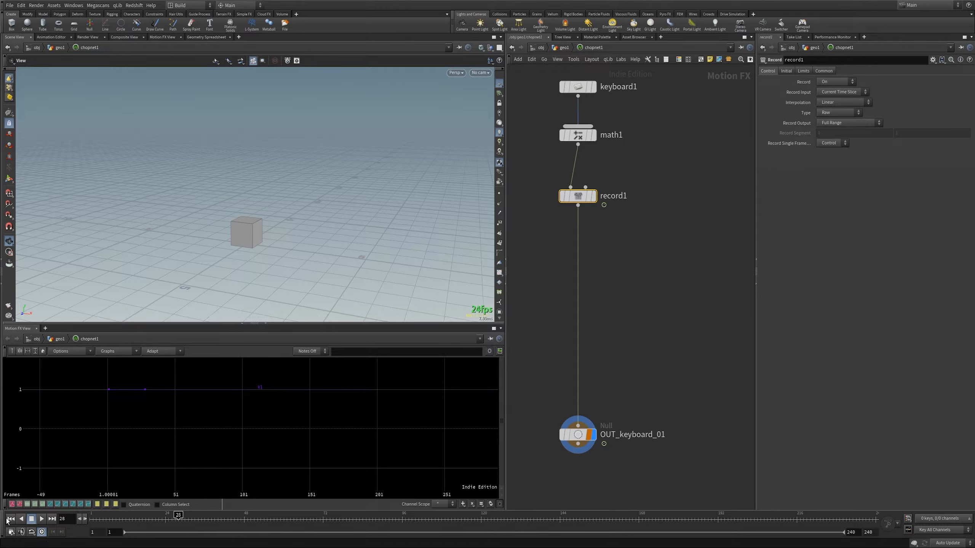
click(41, 518)
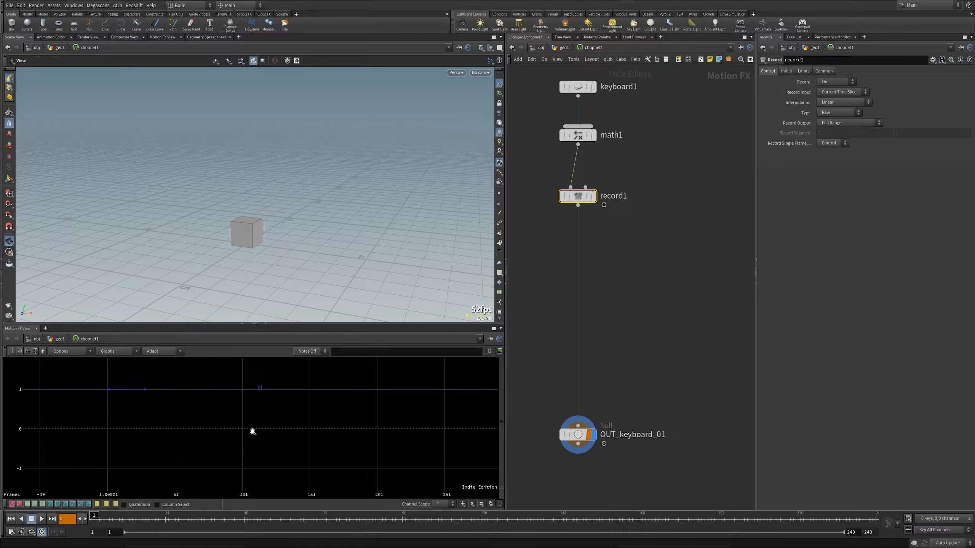
Play the timeline while triggering the 1 key repeatedly to record pulses, then stop and return to the first frame
click(41, 519)
key(1)
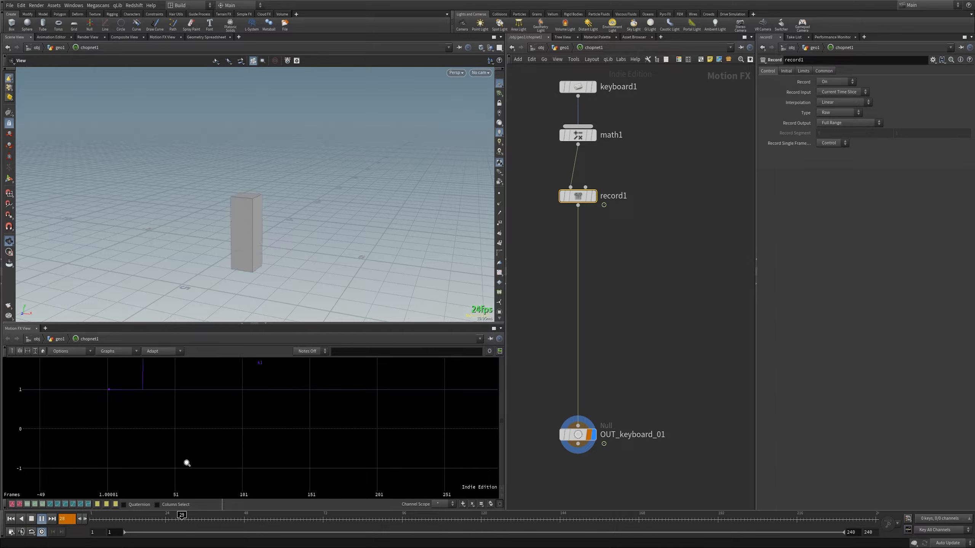
key(1)
key(1)
key(1)
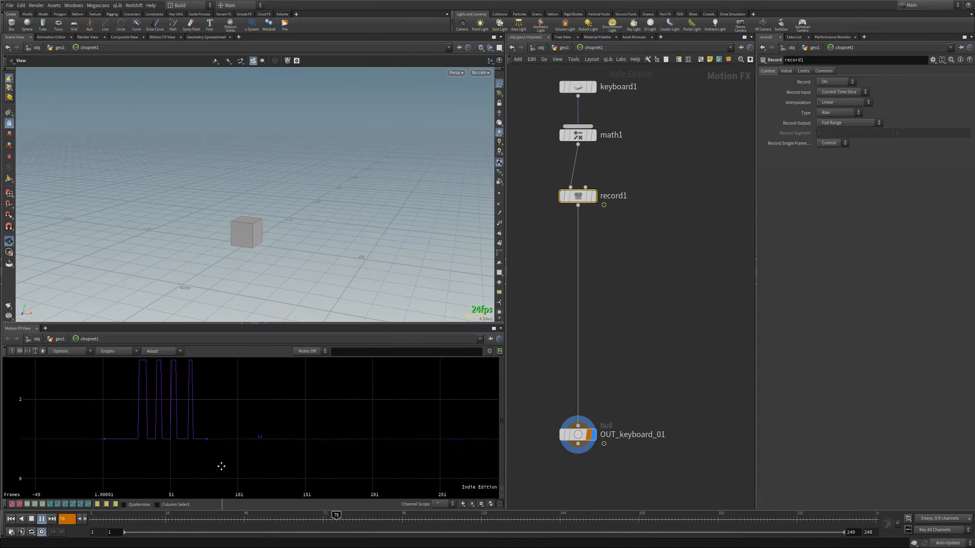
key(1)
key(1)
key(1)
key(1)
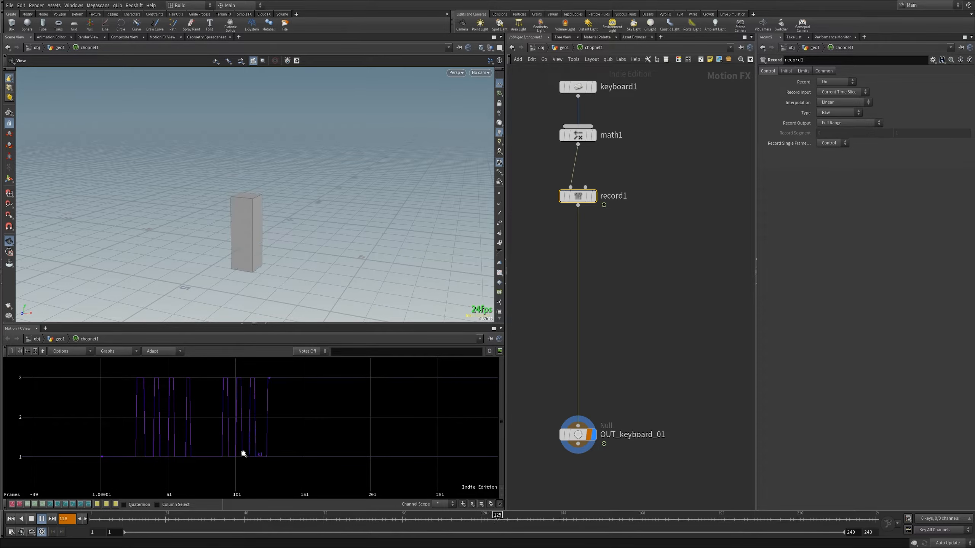
key(1)
key(1)
key(1)
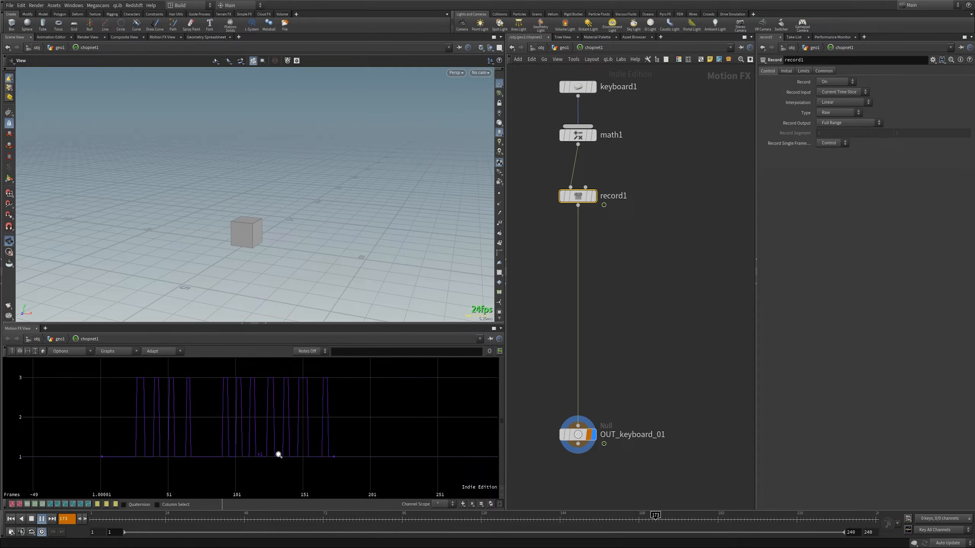
key(1)
key(1)
key(1)
key(1)
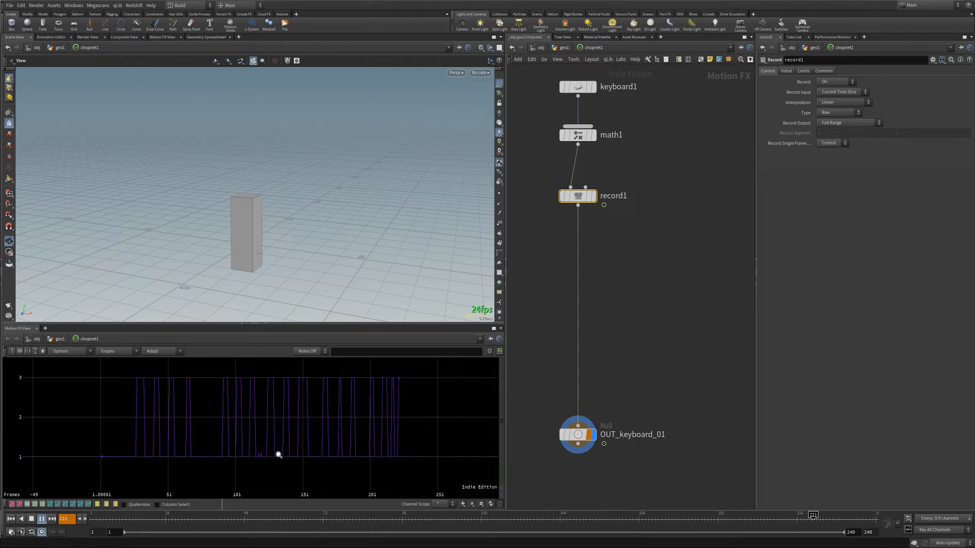
key(1)
key(1)
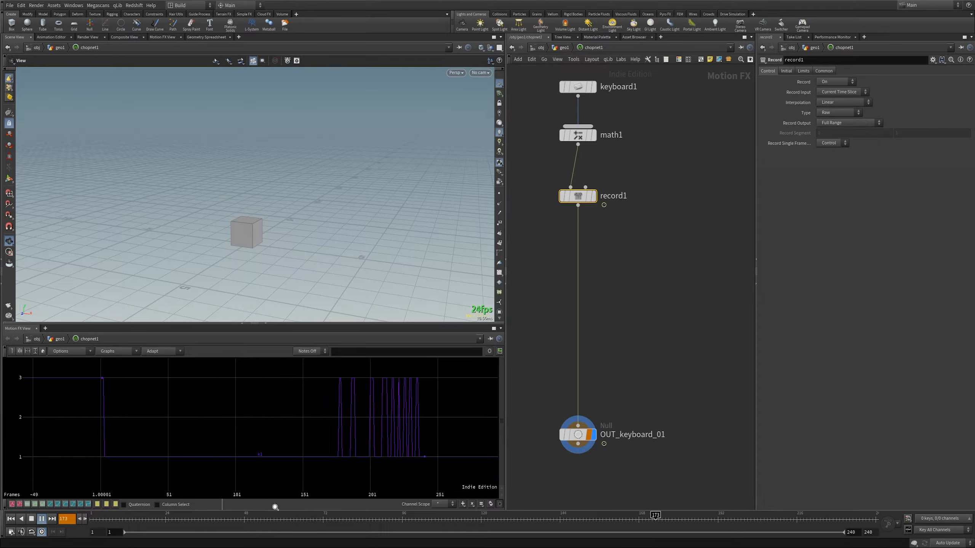
click(42, 520)
click(11, 520)
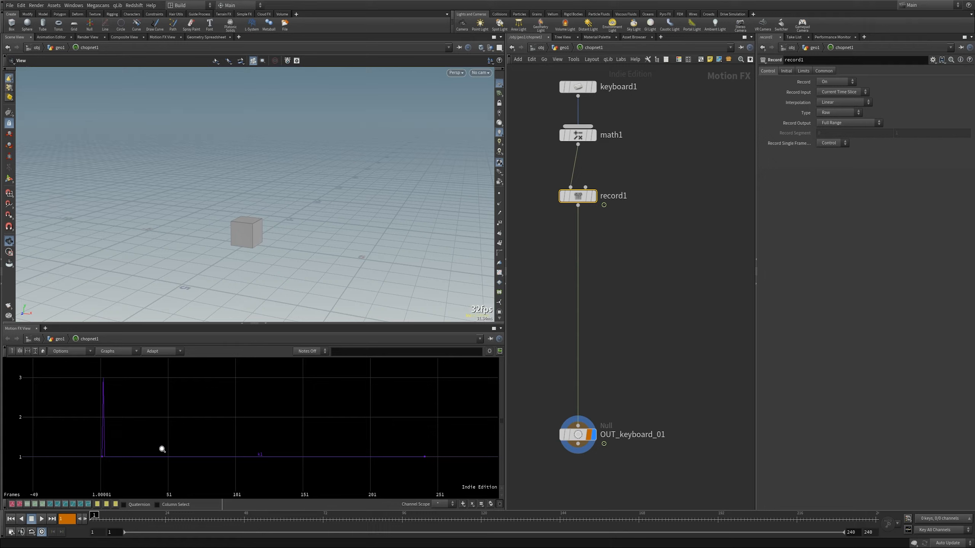
Record a fresh series of 1 key pulses from the first frame, stop playback, and set the timeline to Play Once
click(42, 520)
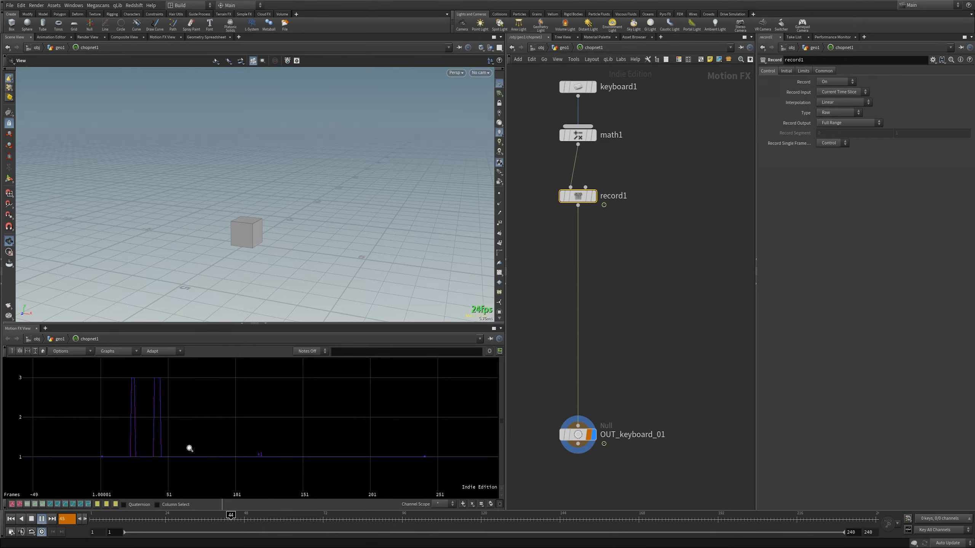
key(1)
key(1)
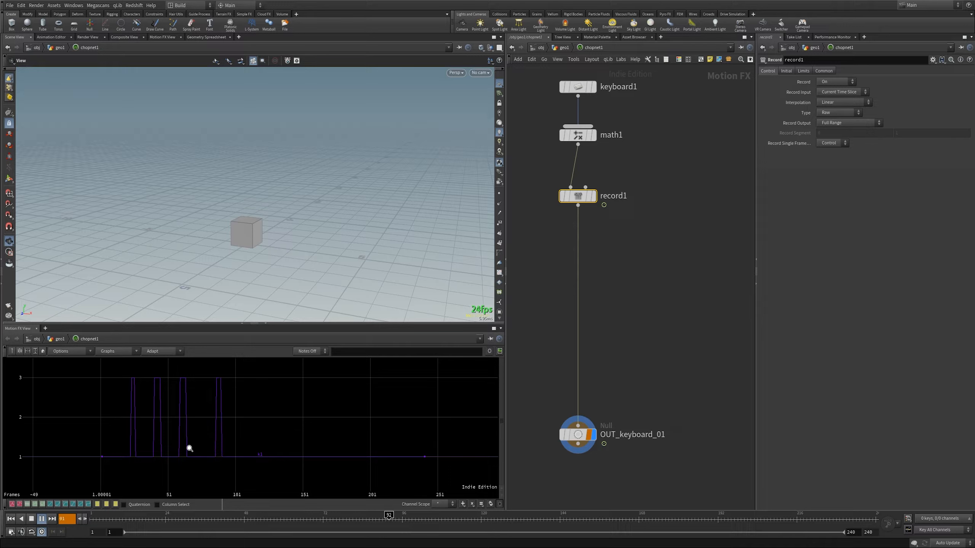
key(1)
key(1)
key(1)
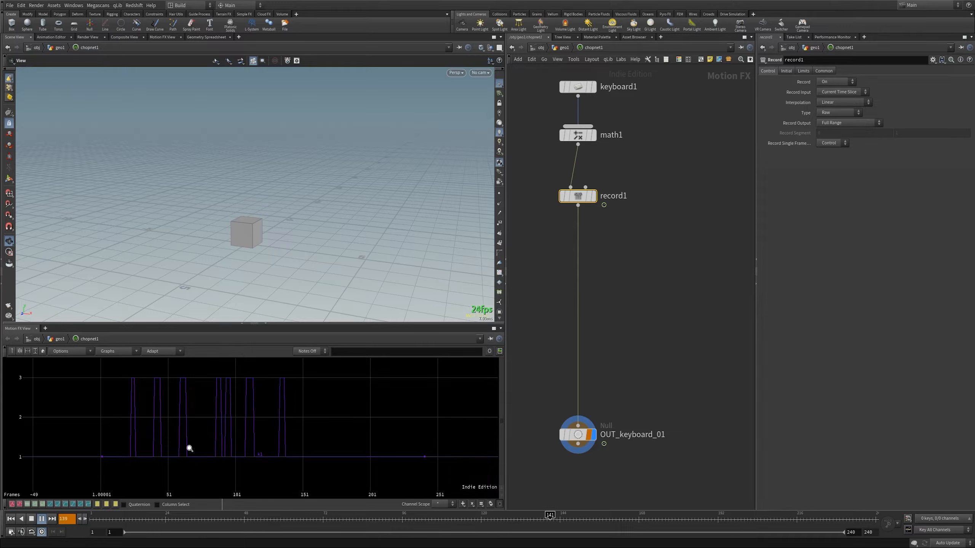
key(1)
click(32, 518)
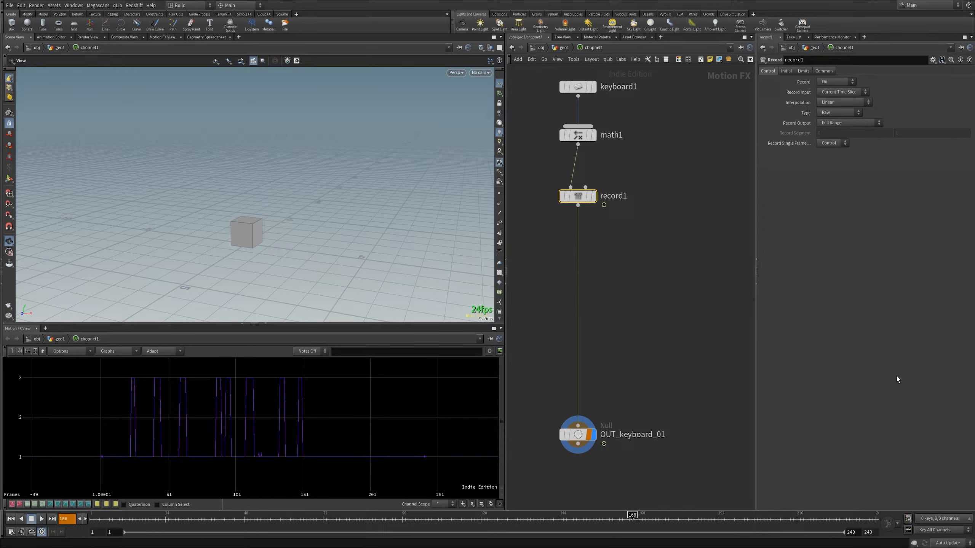
click(32, 533)
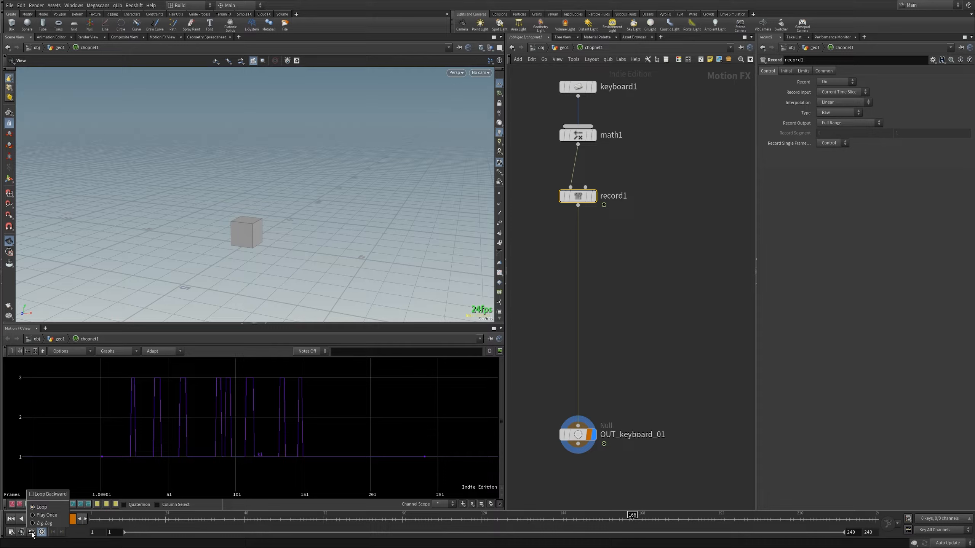
click(46, 518)
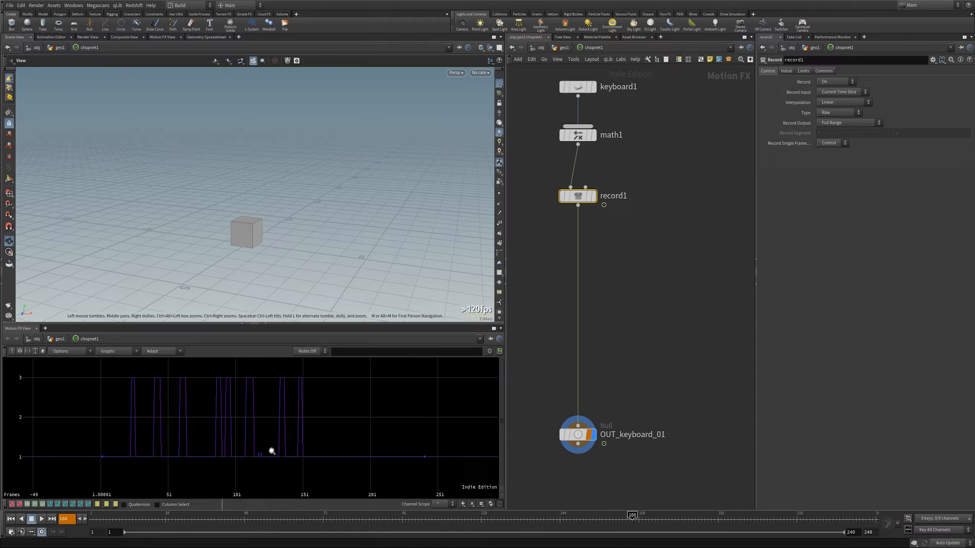
Set record1's Record parameter to Off and move the node slightly closer to math1
click(839, 83)
click(833, 81)
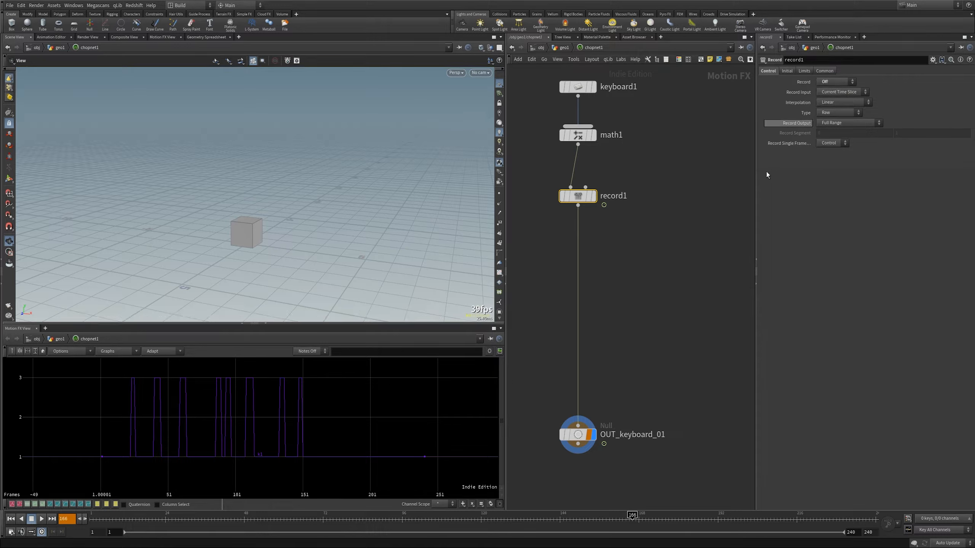
mouse_move(575, 204)
drag(580, 199, 579, 192)
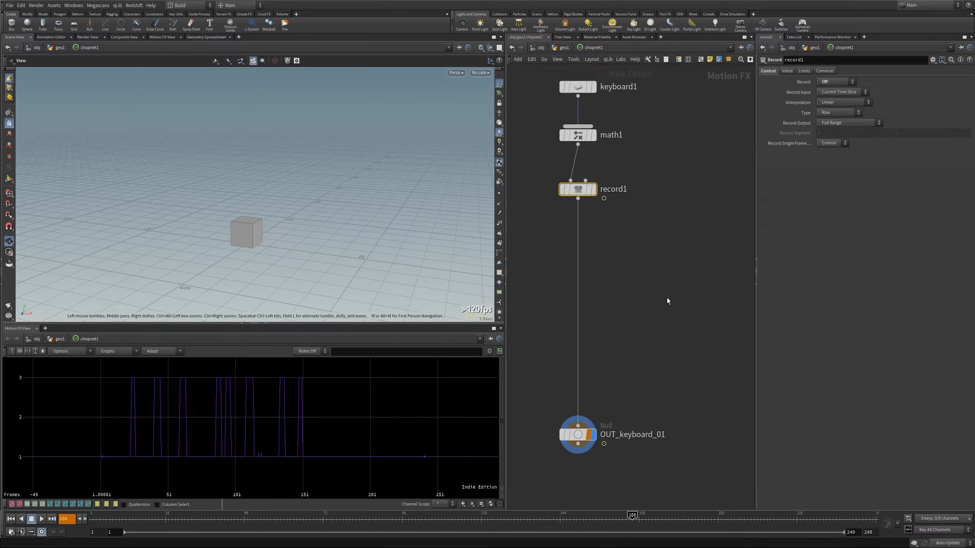
Scrub and play back the recorded animation from the start with a closer view of the box, then stop
mouse_move(264, 516)
mouse_down()
mouse_move(149, 517)
mouse_move(254, 516)
mouse_up()
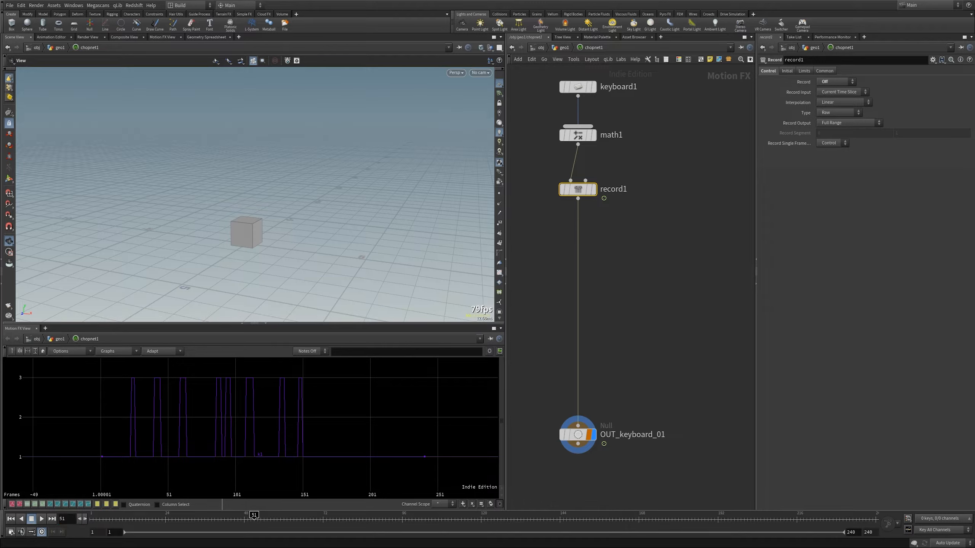
drag(253, 240, 244, 293)
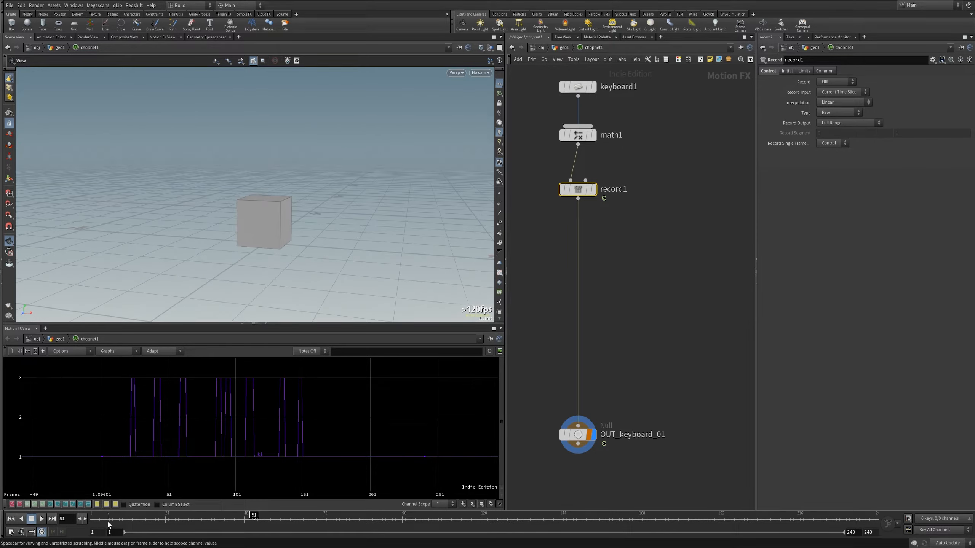
drag(108, 520, 49, 528)
click(42, 519)
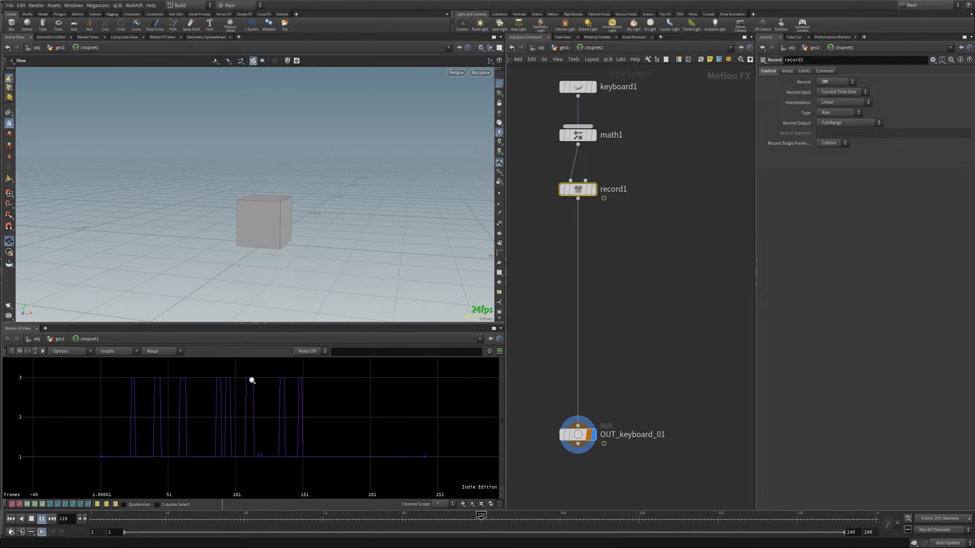
click(33, 520)
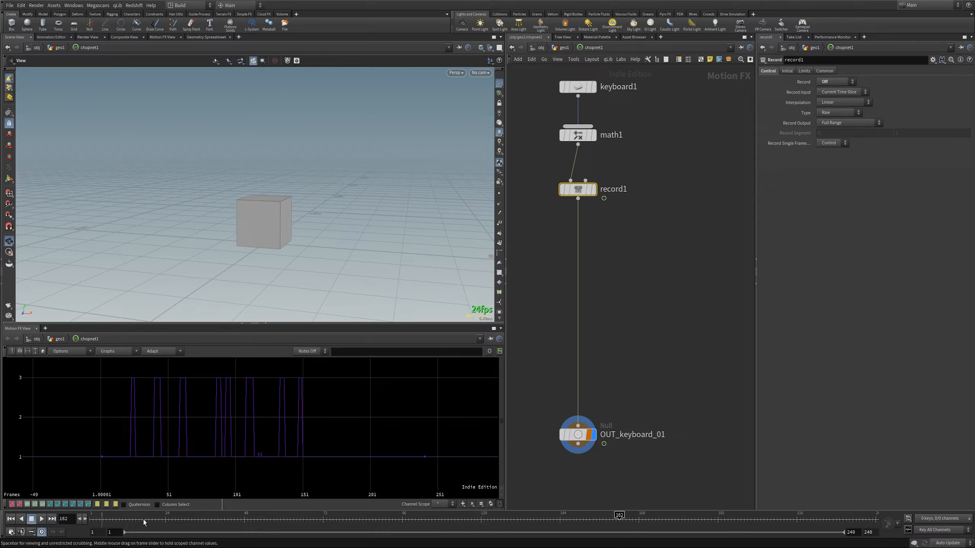
Set the playback range's end frame to 150 and play the recorded box animation through once
text(150)
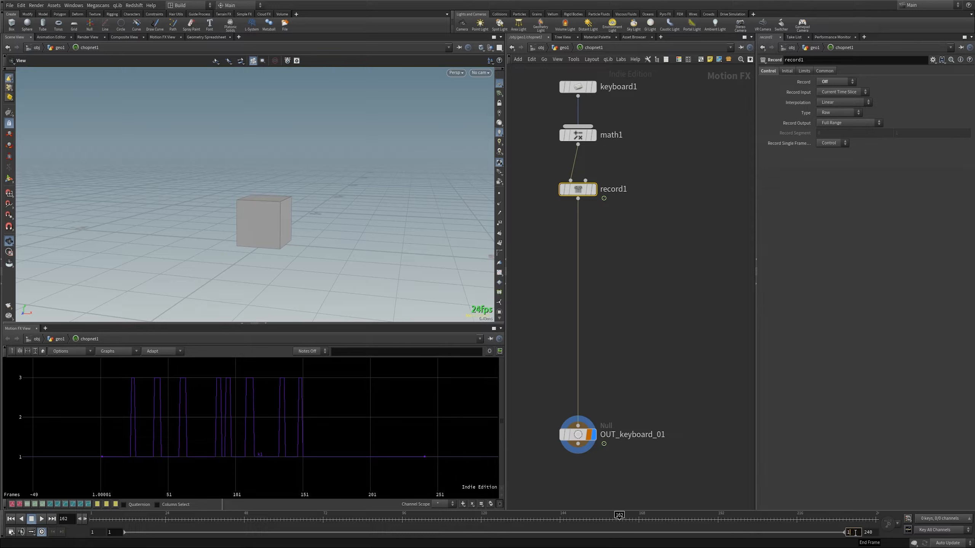
key(Return)
click(41, 519)
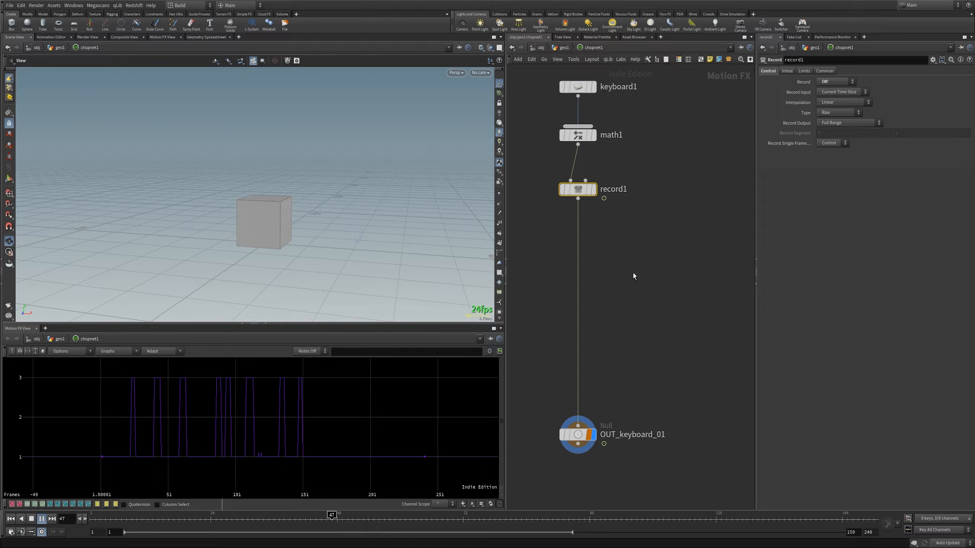
middle_drag(628, 295, 607, 274)
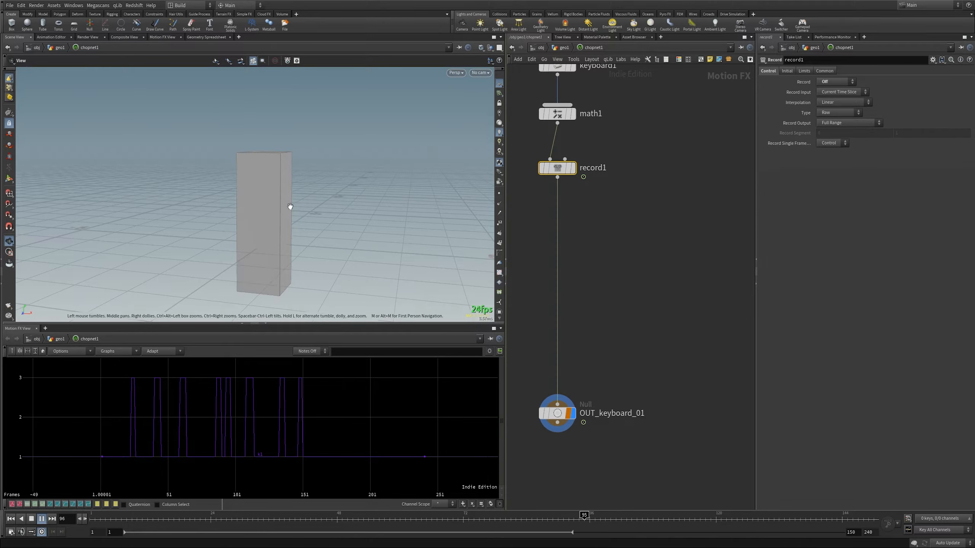
mouse_move(268, 219)
mouse_down()
mouse_move(257, 225)
mouse_move(235, 209)
mouse_move(253, 216)
mouse_up()
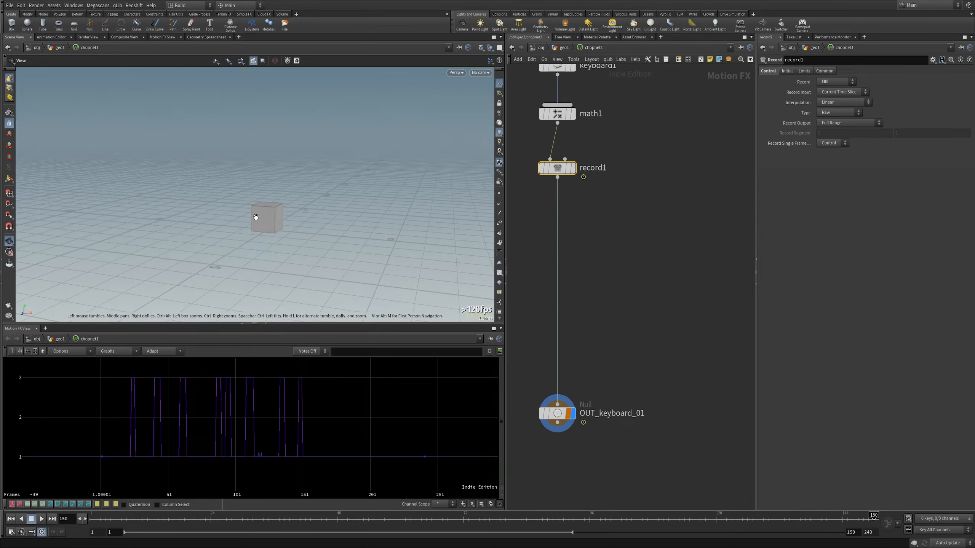
Switch the timeline's playback mode to Loop and start playing
click(32, 532)
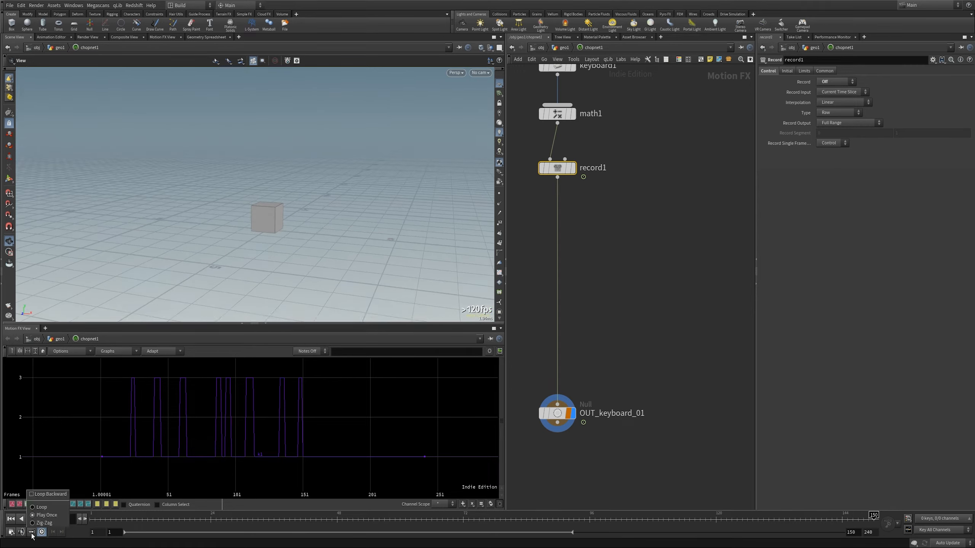
click(56, 507)
click(41, 518)
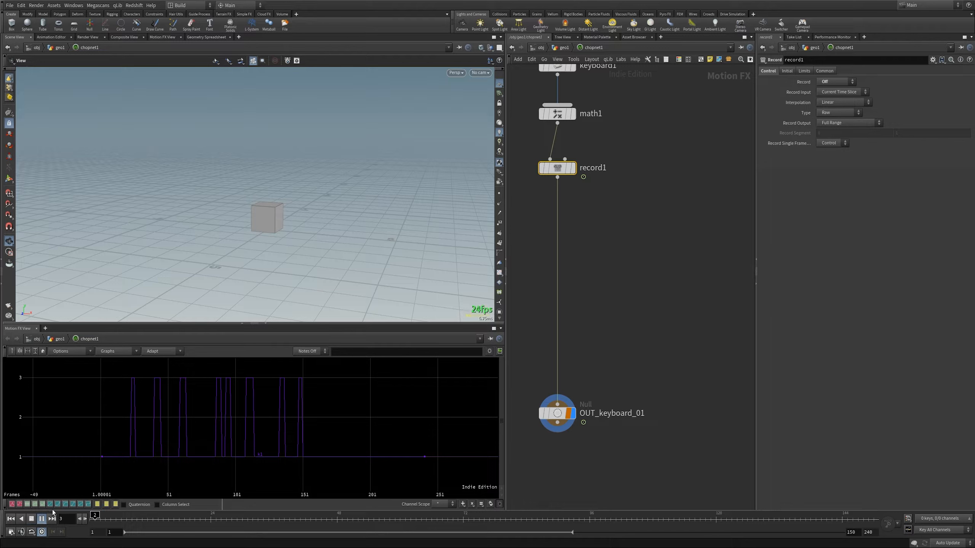
Add a Lag node, insert it between record1 and OUT_keyboard_01, and position it close to record1
click(577, 224)
key(Tab)
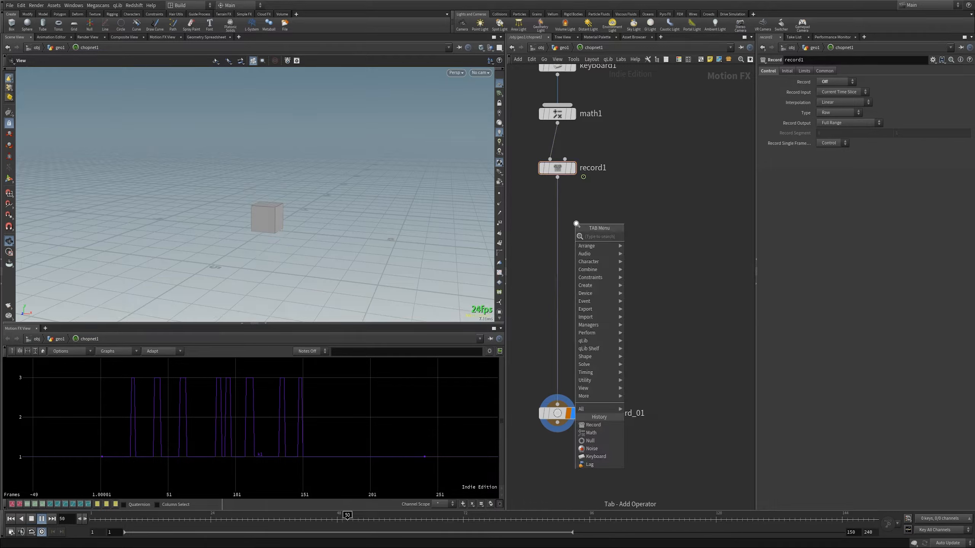
text(la)
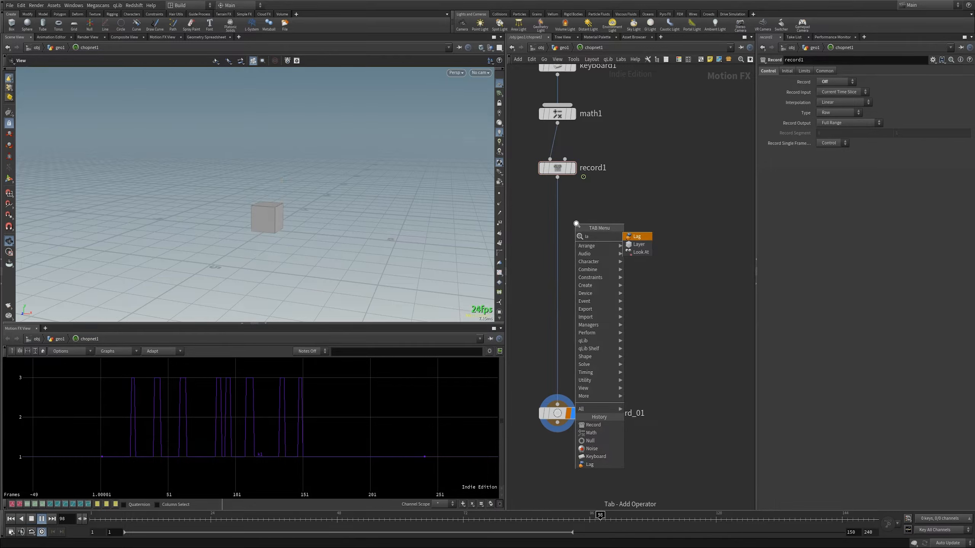
key(Return)
click(576, 224)
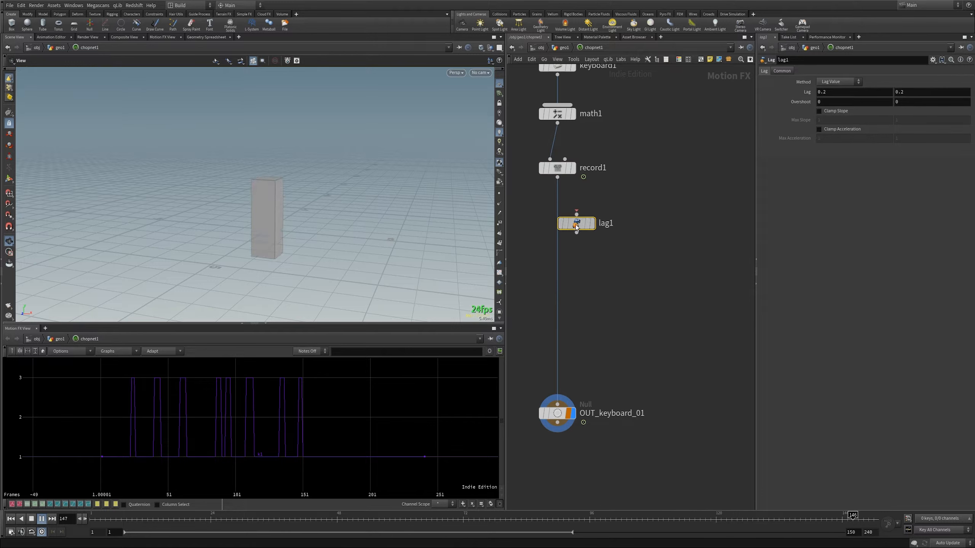
drag(575, 225, 556, 236)
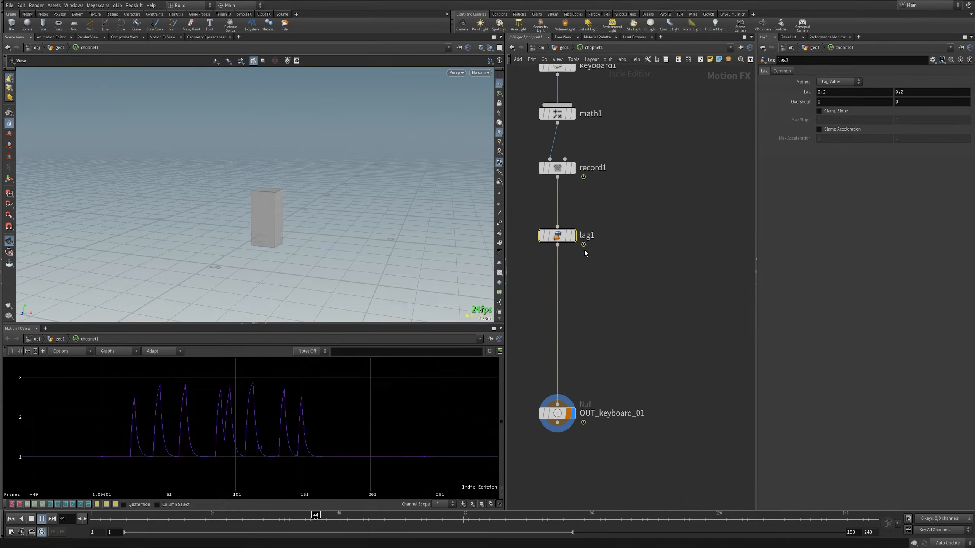
drag(270, 231, 267, 222)
right_drag(267, 222, 335, 187)
drag(277, 227, 276, 214)
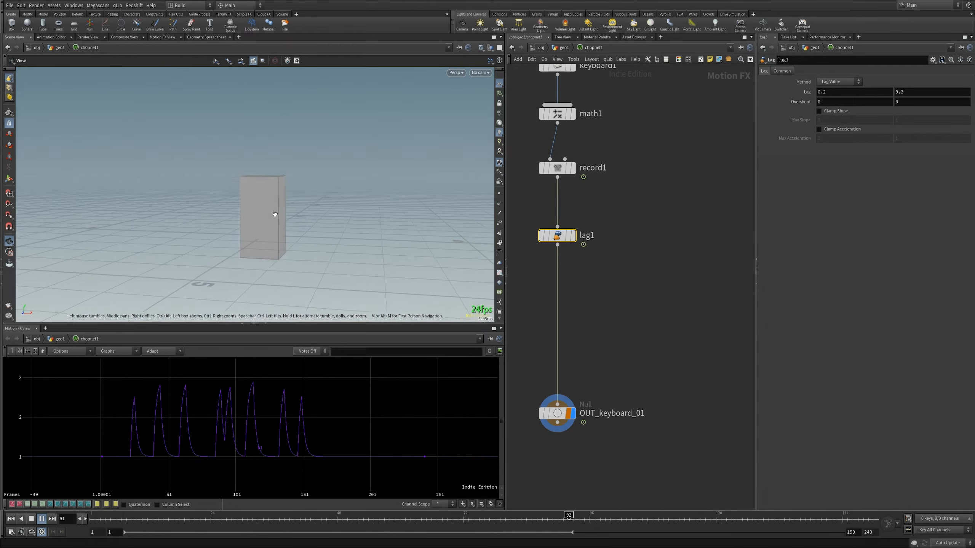
drag(560, 236, 562, 216)
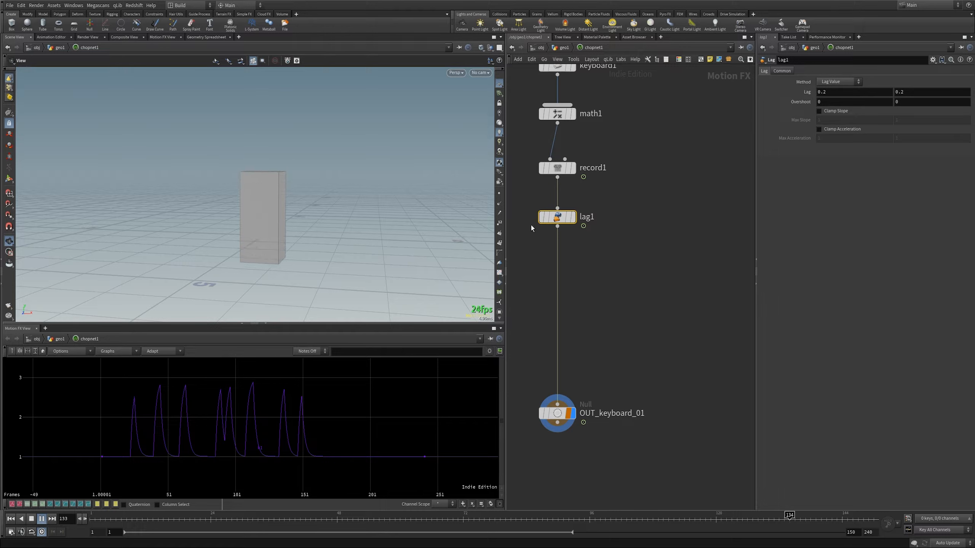
Display record1's channel together with OUT_keyboard_01's in the motion graph and frame the recorded pulses to compare both curves
click(573, 171)
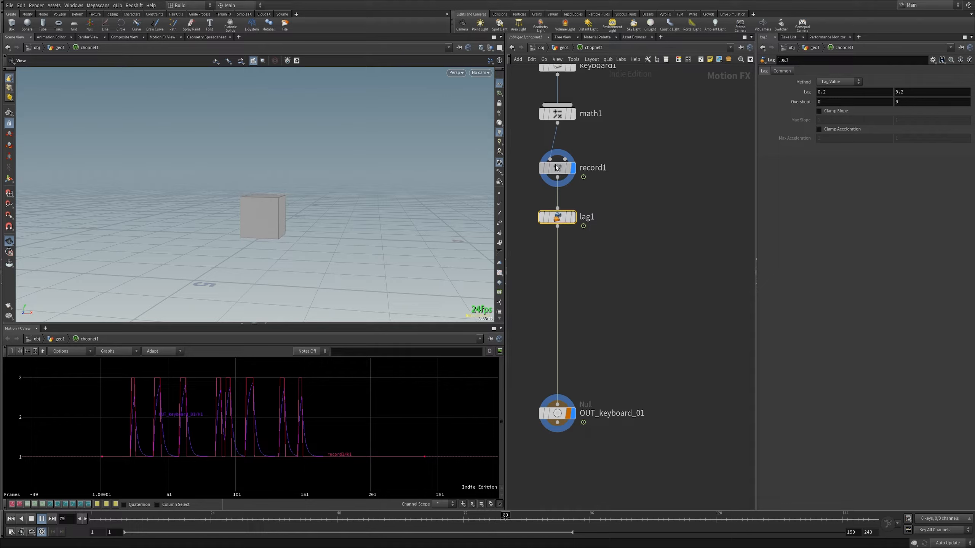
drag(559, 169, 558, 163)
right_drag(297, 441, 329, 430)
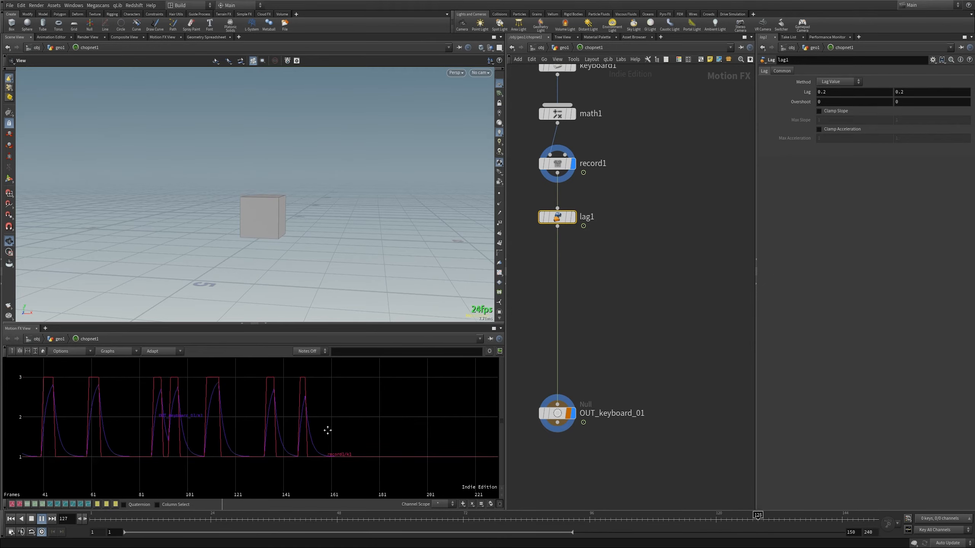
middle_drag(328, 431, 427, 440)
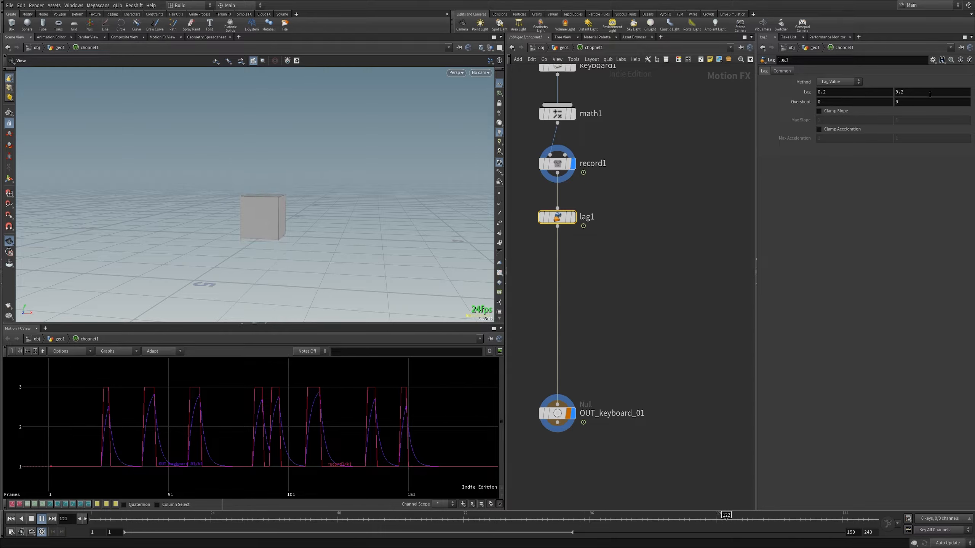
Set lag1's first Lag value to 0.09
middle_drag(850, 92, 808, 108)
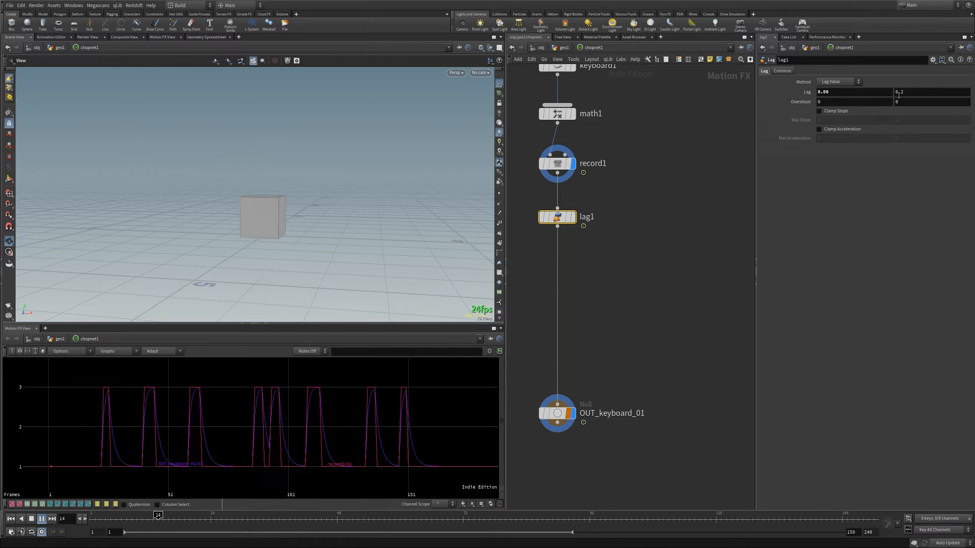
Set lag1's second Lag value to 0.33, its first Lag value to 0.04 and its first Overshoot value to 0.31
middle_drag(918, 93, 961, 102)
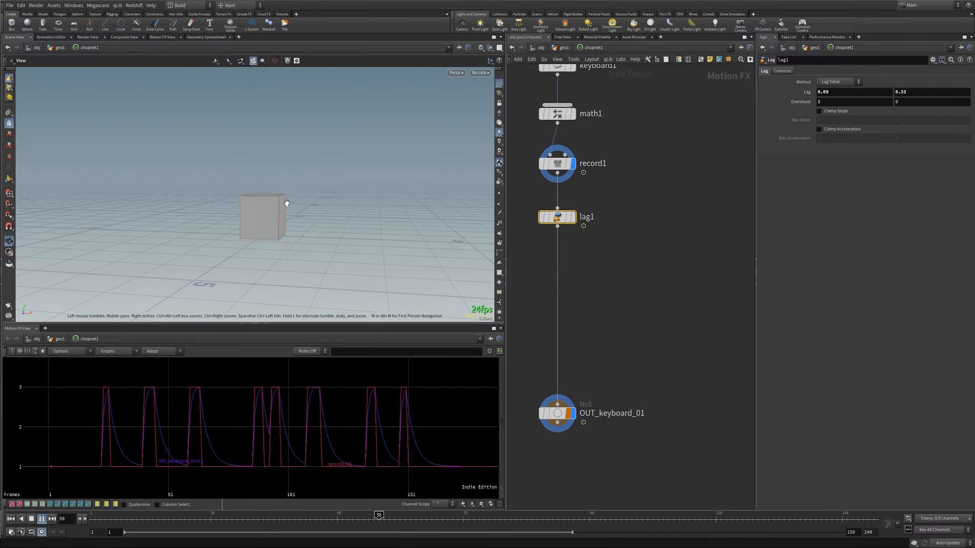
middle_drag(844, 92, 922, 122)
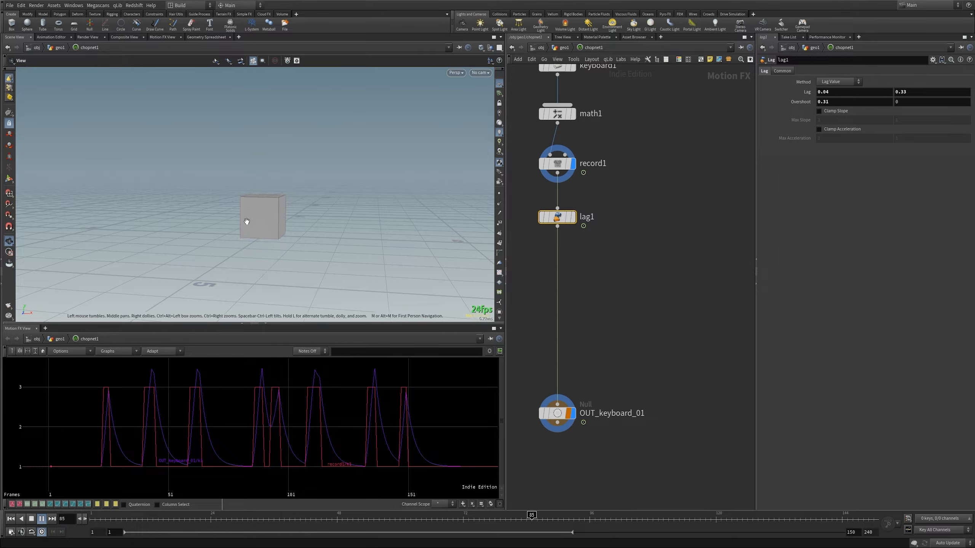
mouse_move(264, 224)
mouse_down()
mouse_move(209, 244)
mouse_move(265, 222)
mouse_up()
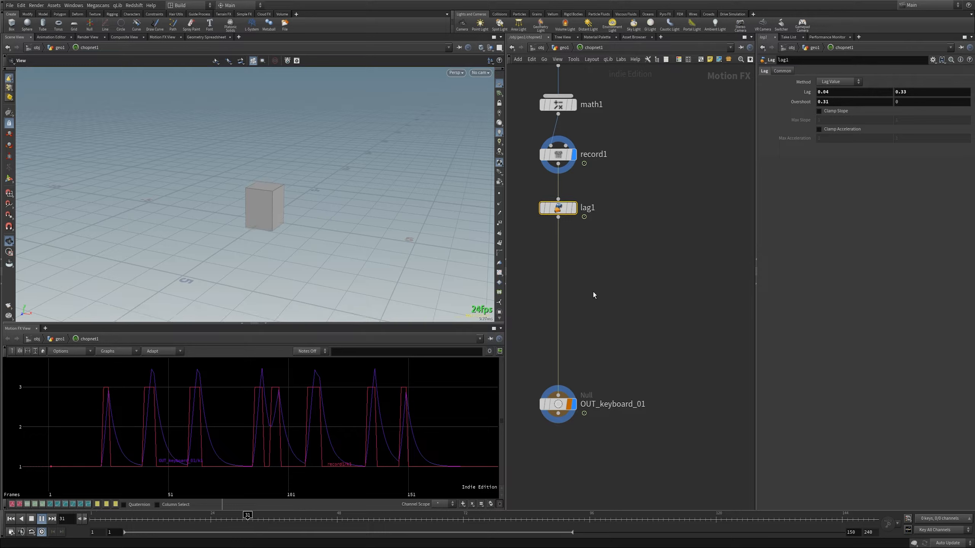
Add a Rename node between lag1 and OUT_keyboard_01, and turn off record1's display in the motion graph
key(Tab)
text(rename)
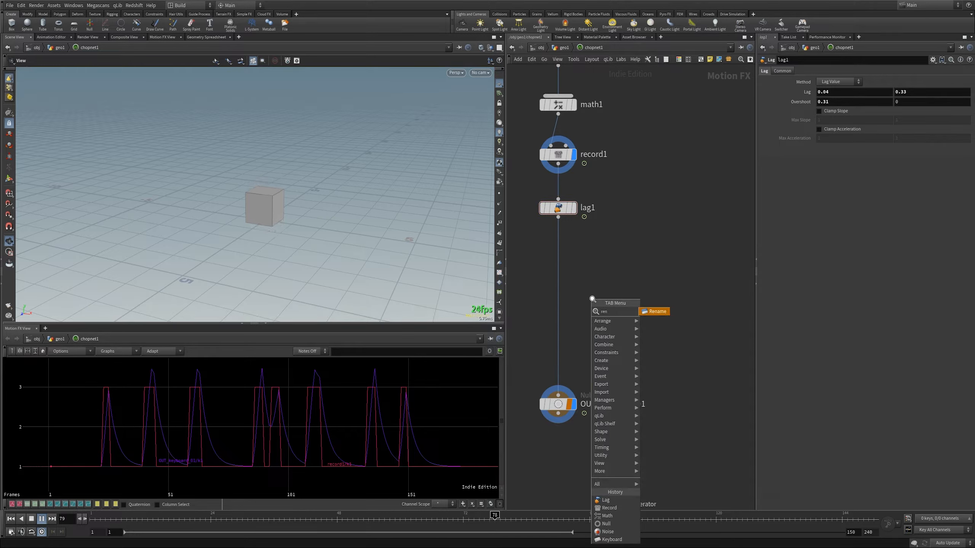
key(Return)
click(558, 313)
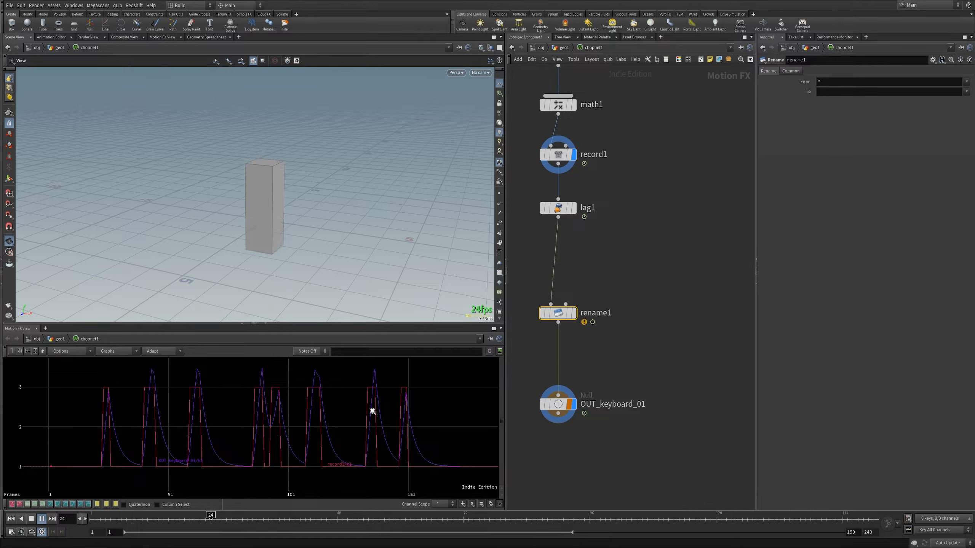
click(574, 155)
mouse_move(655, 156)
middle_down()
mouse_move(660, 234)
mouse_move(665, 150)
middle_up()
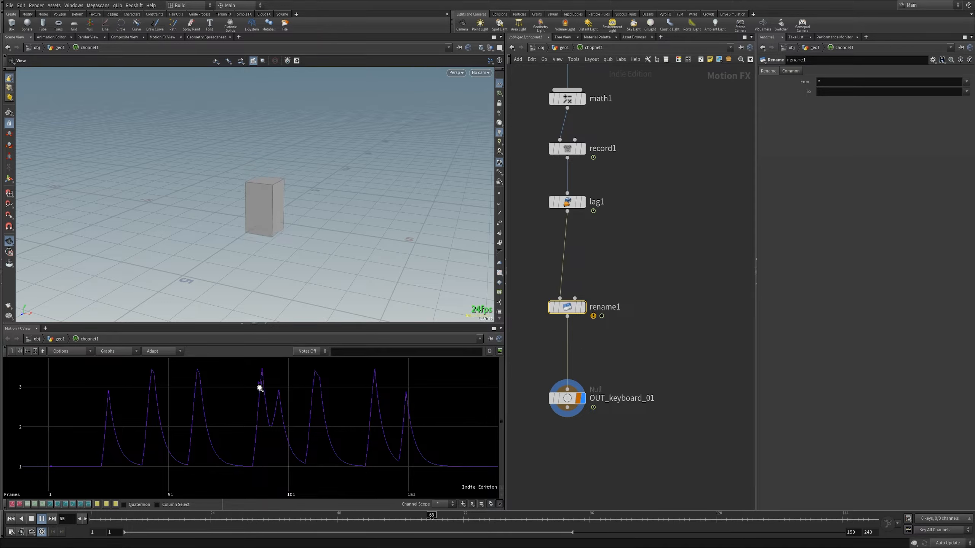
Rename all channels in rename1 to box_height
click(840, 91)
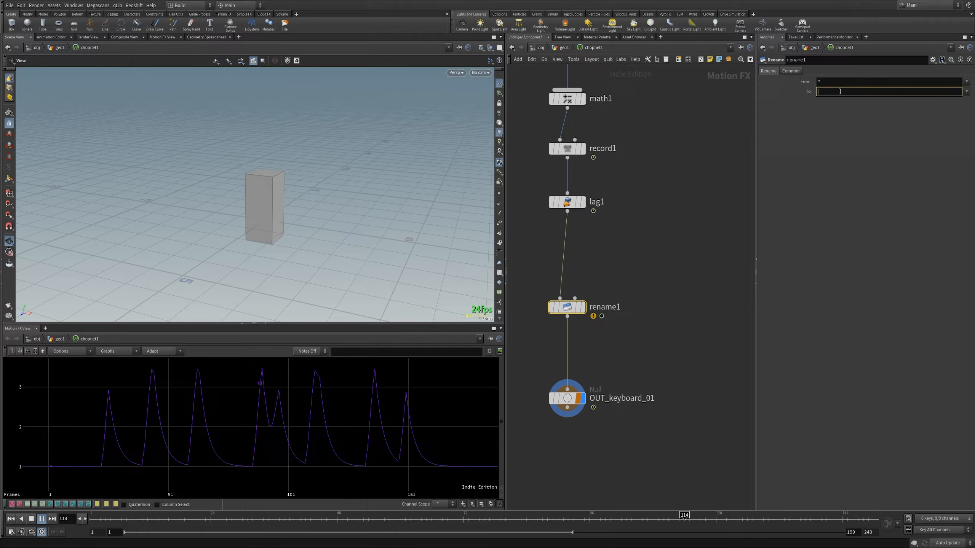
text(box)
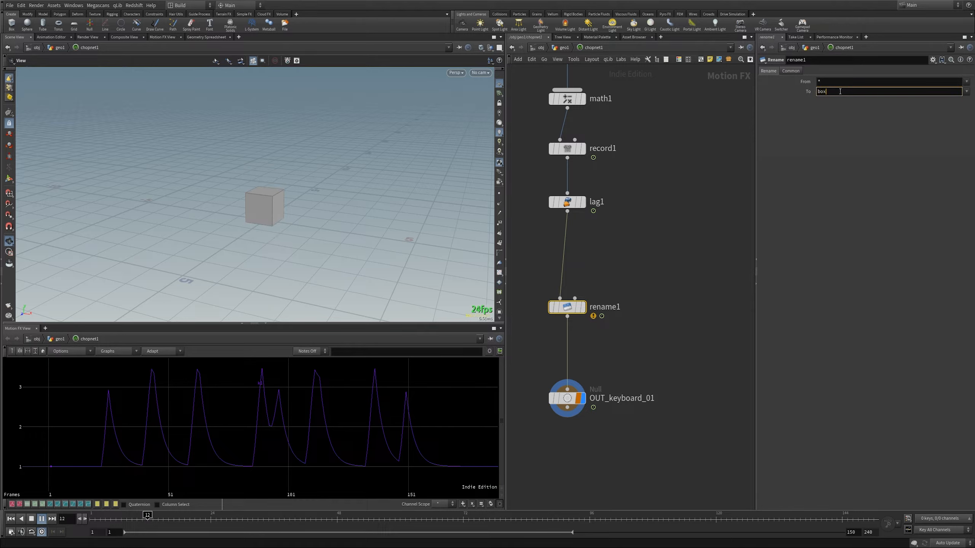
text(_height)
key(Return)
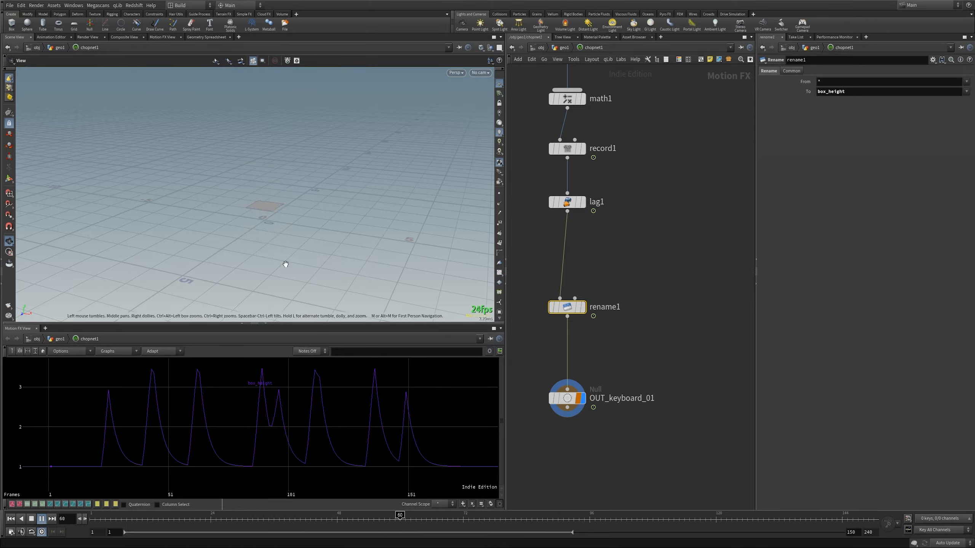
Return to the geo1 network and inspect the channel reference in box1's Y Size expression
drag(286, 264, 424, 164)
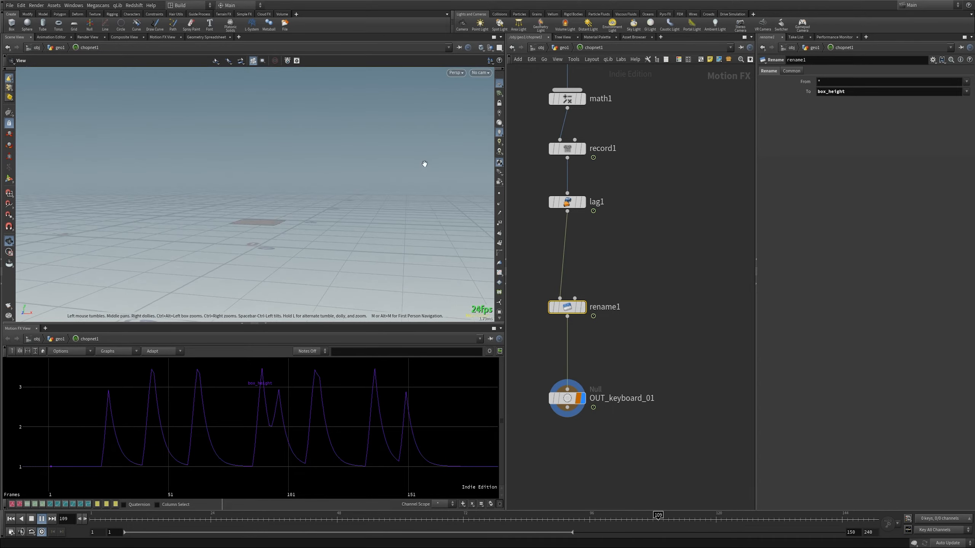
key(u)
click(625, 252)
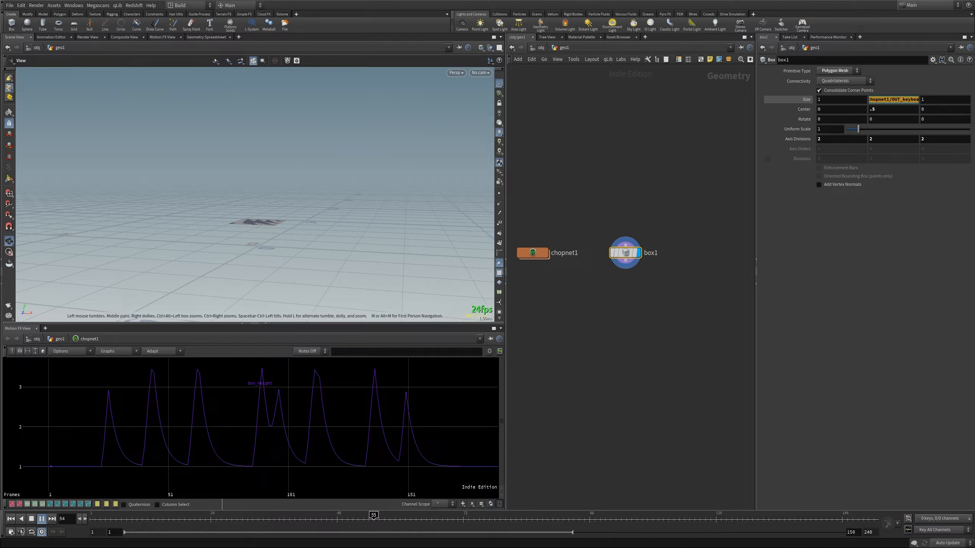
click(910, 102)
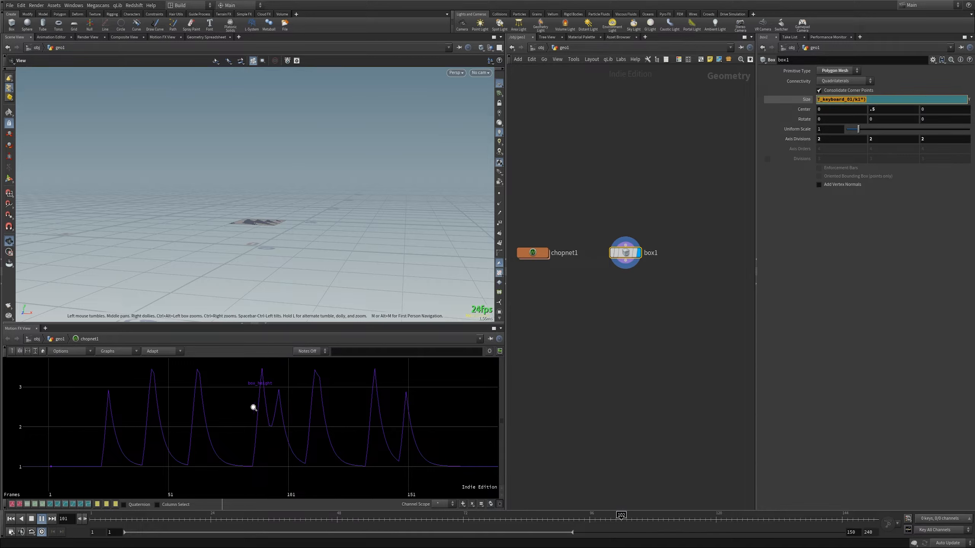
click(864, 290)
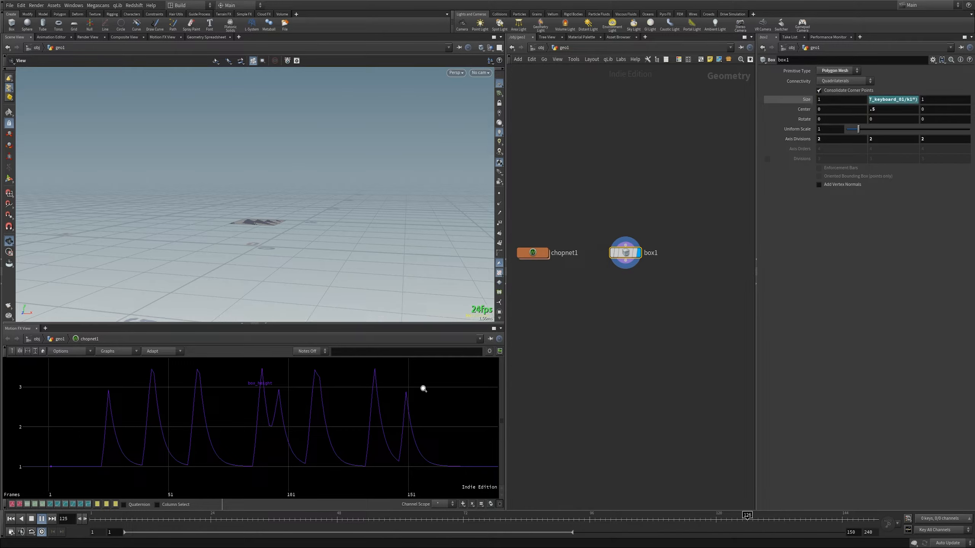
Stop playback, return to frame 1 and save the scene
click(259, 384)
click(32, 519)
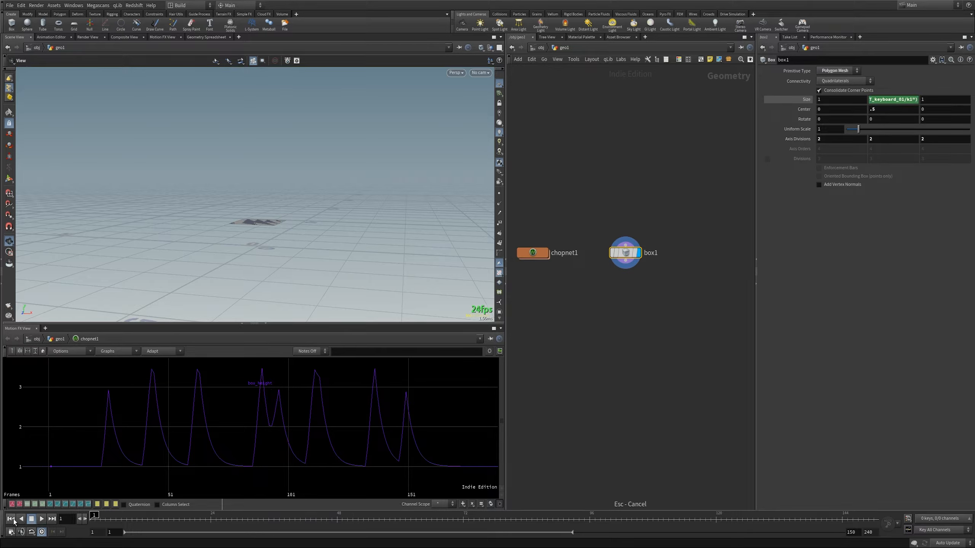
click(9, 4)
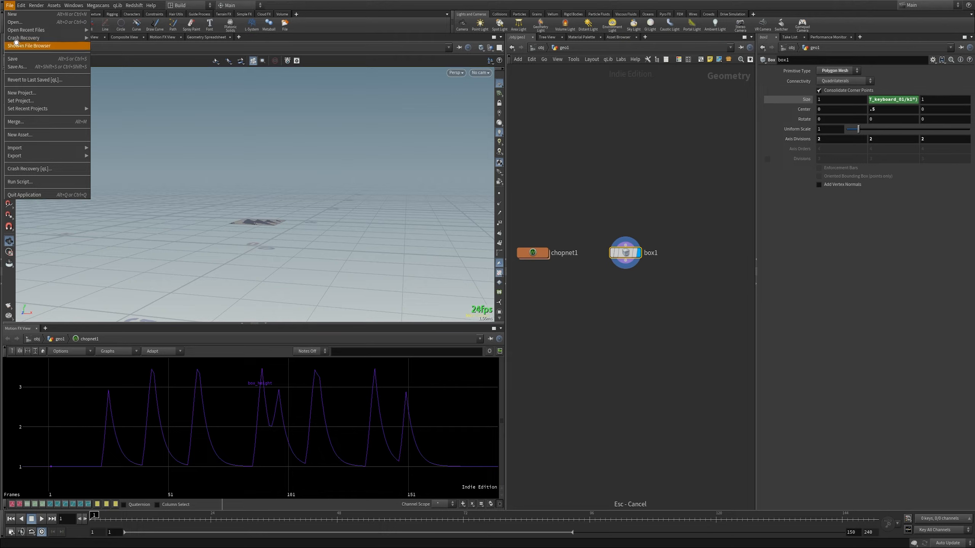
click(23, 57)
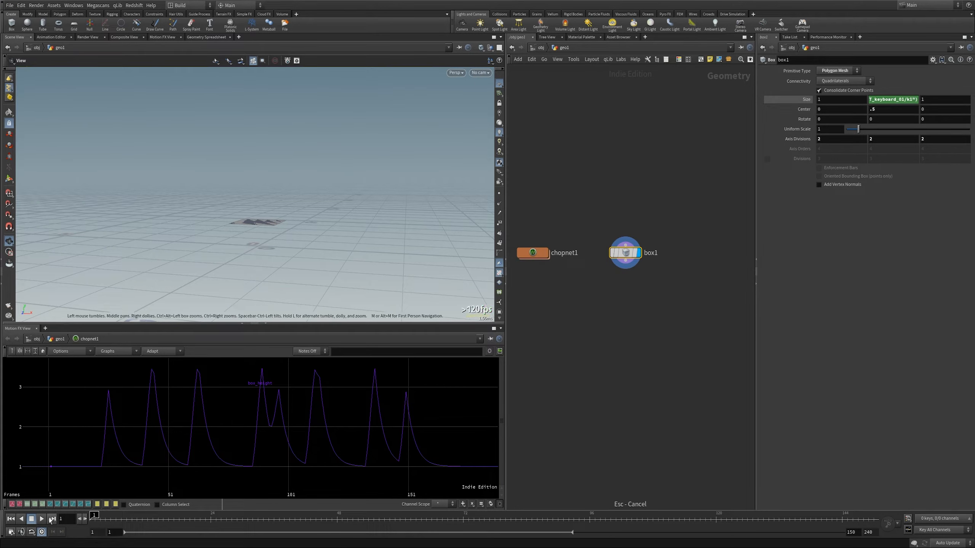
Replace the channel name k1 in box1's Y Size expression with box_height
click(263, 384)
drag(891, 104, 892, 103)
click(917, 128)
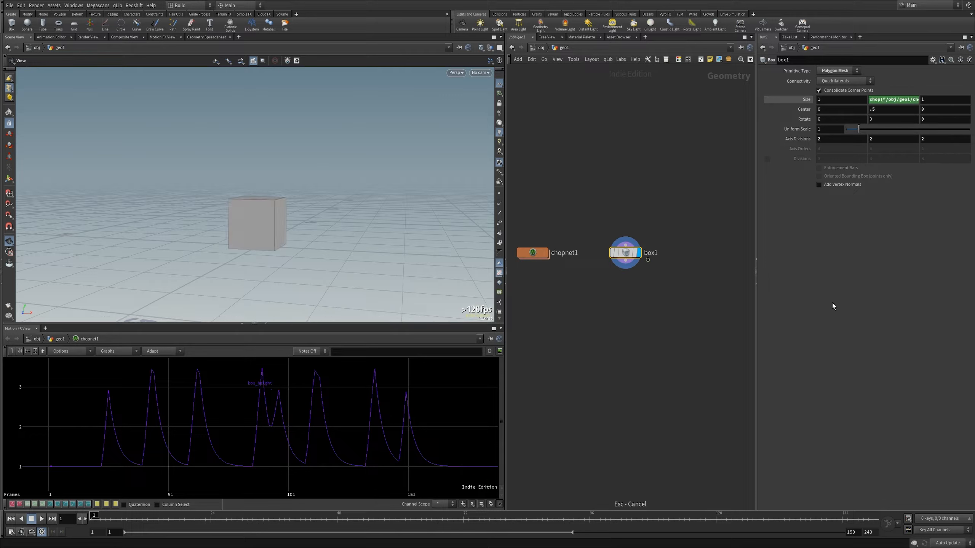
Play the timeline to check the box's height animation, stop it and examine the stretched box
click(42, 519)
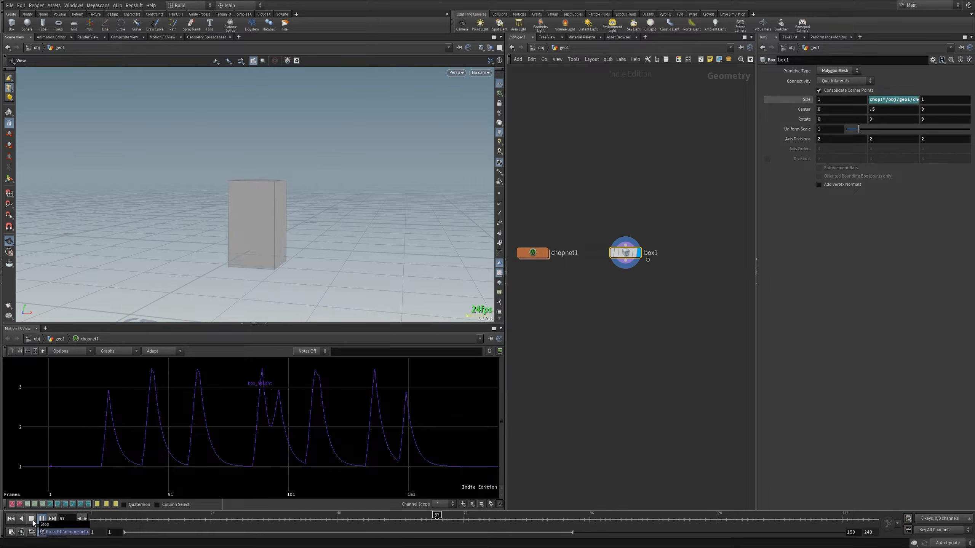
click(32, 520)
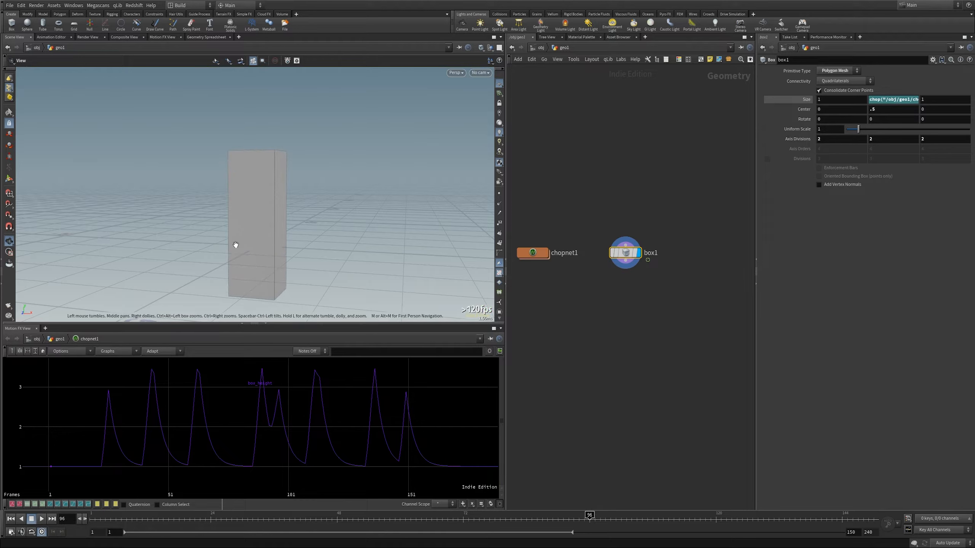
drag(235, 245, 277, 207)
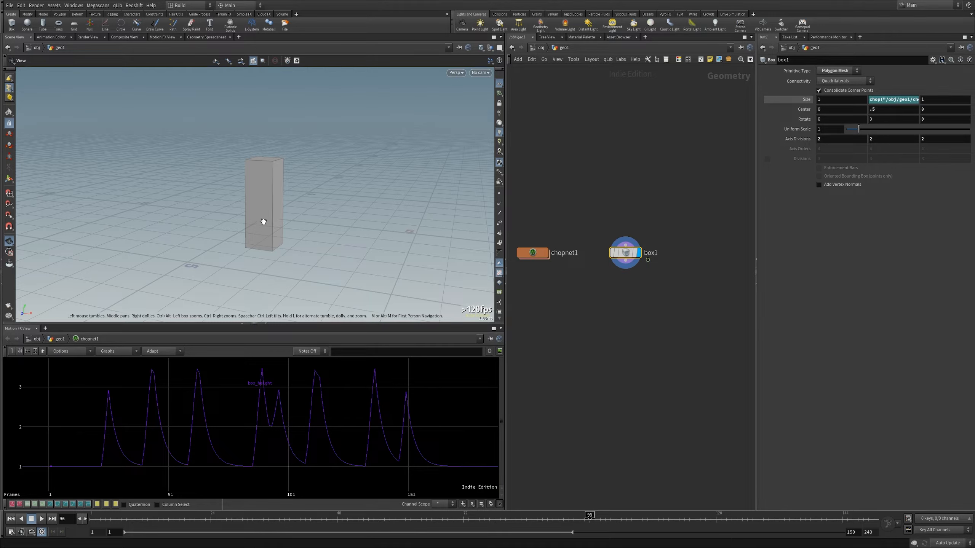
Add a Sphere node beside box1, display it and set its Uniform Scale to 0.72
scroll(528, 222, down, 2)
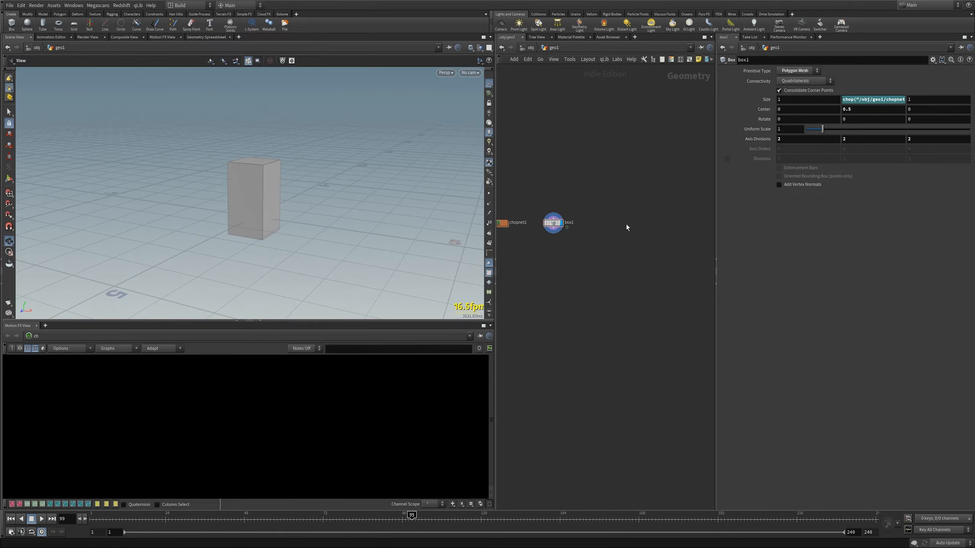
middle_drag(627, 226, 595, 226)
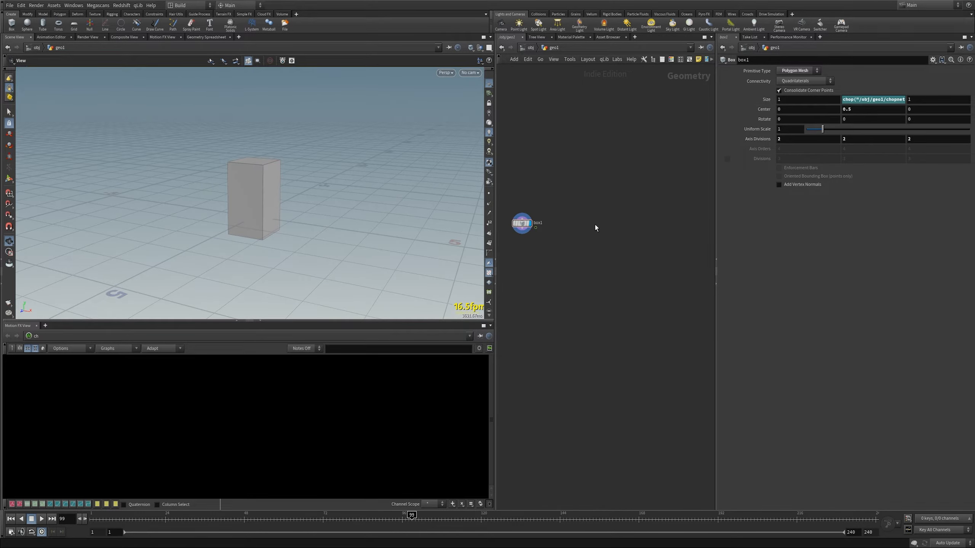
key(Tab)
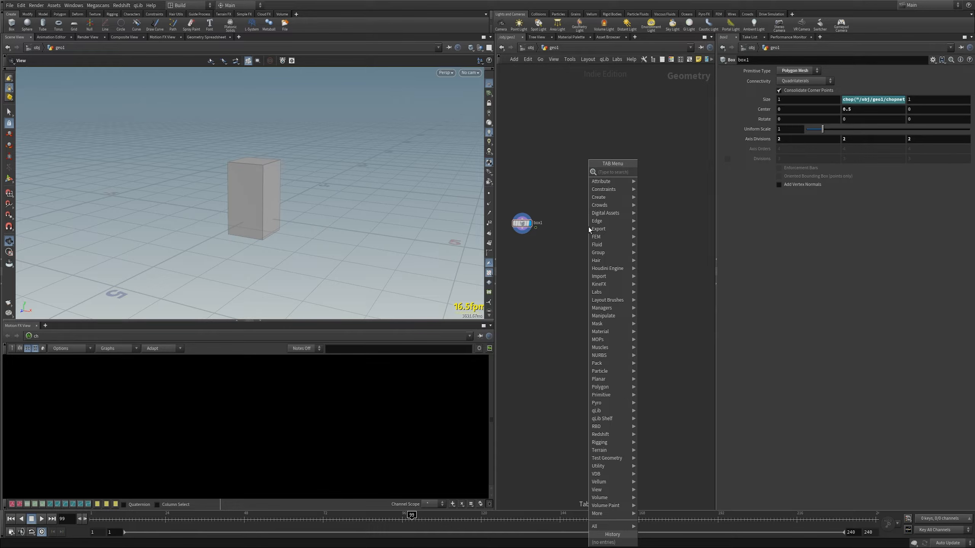
text(spher)
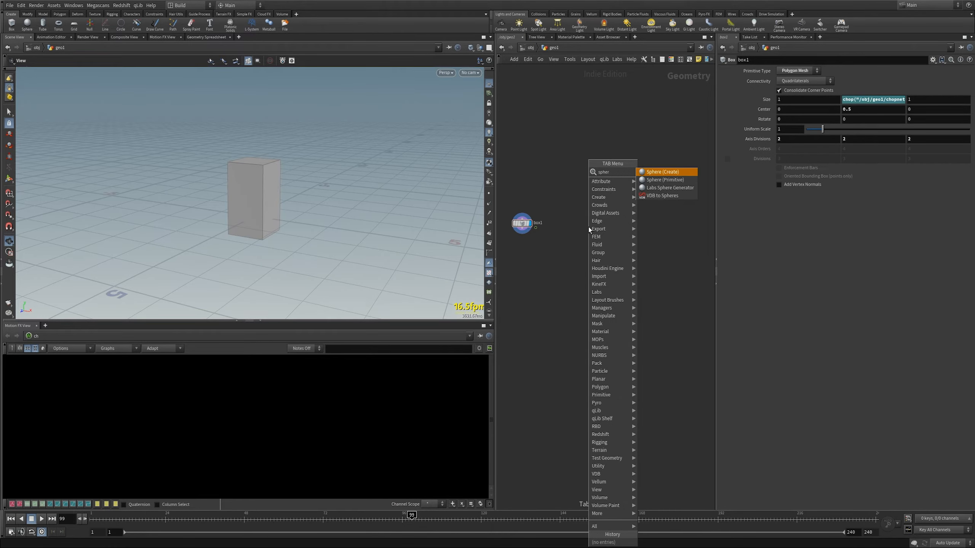
key(Return)
click(588, 226)
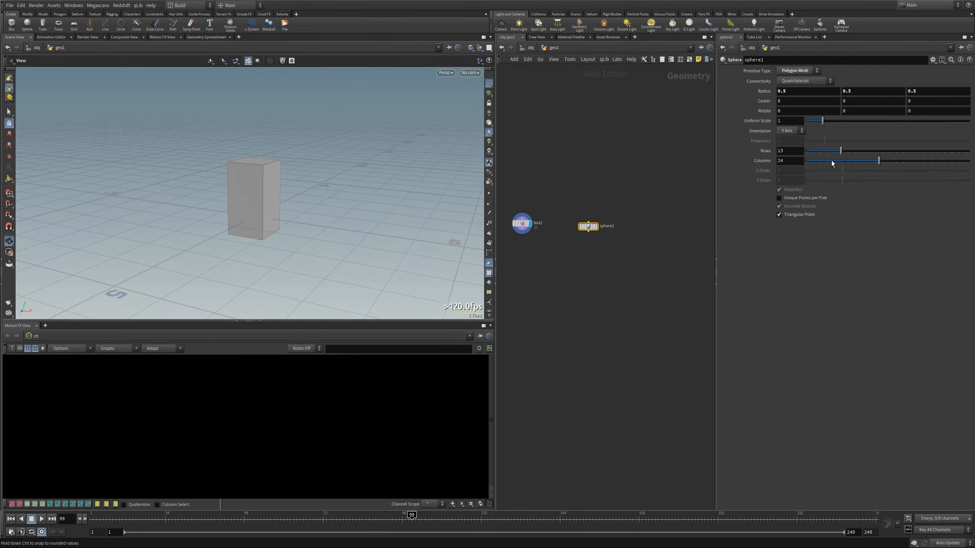
drag(817, 121, 814, 123)
click(595, 226)
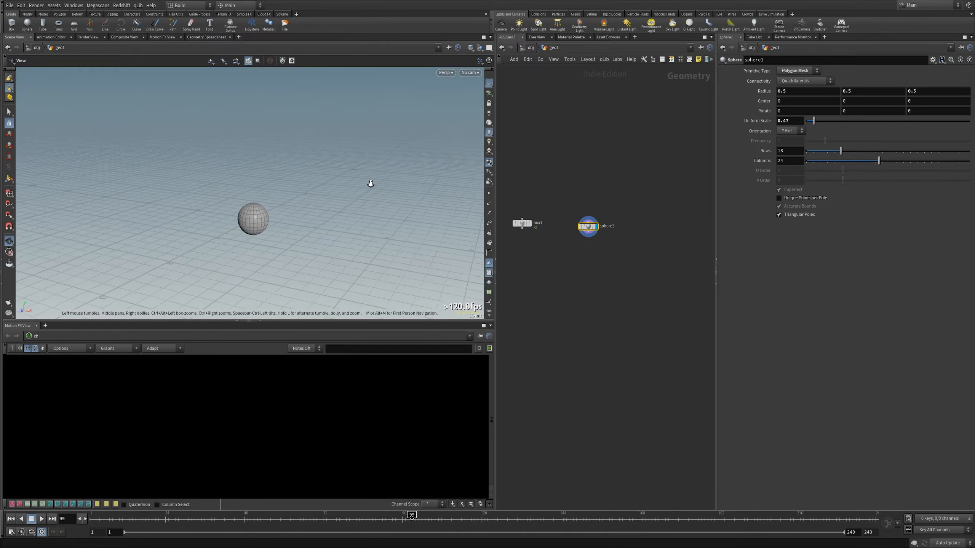
drag(814, 121, 818, 121)
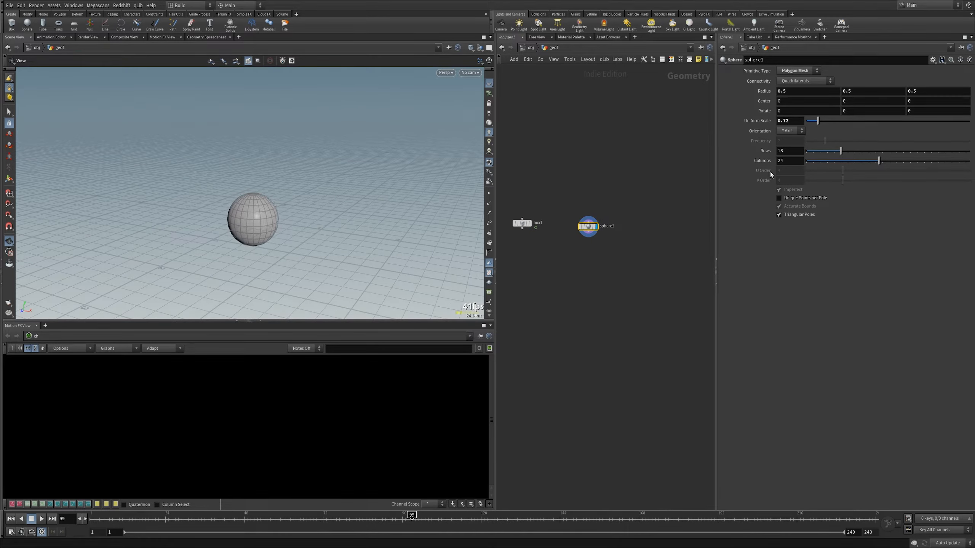
Add a Normal node fed by sphere1, display it and set it to add normals to Points
key(Tab)
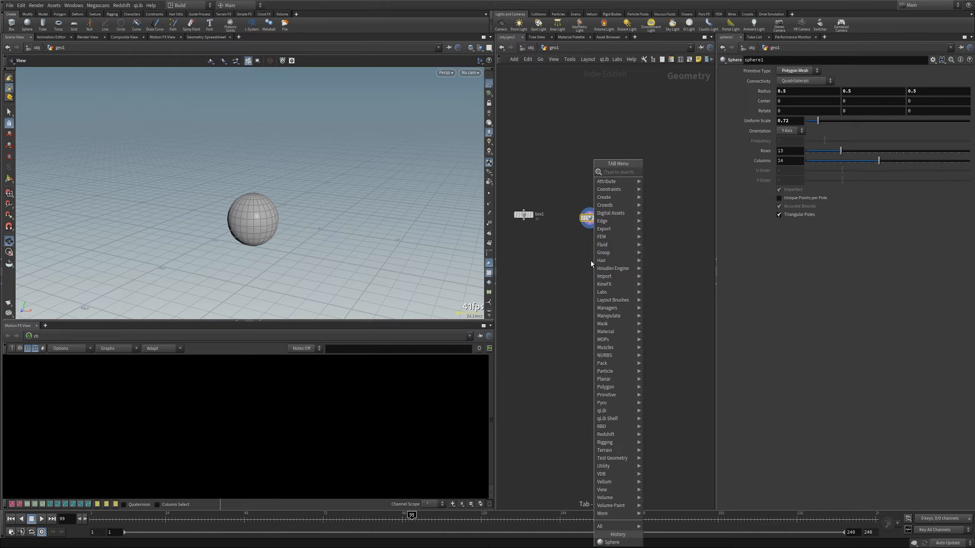
text(normal)
key(Return)
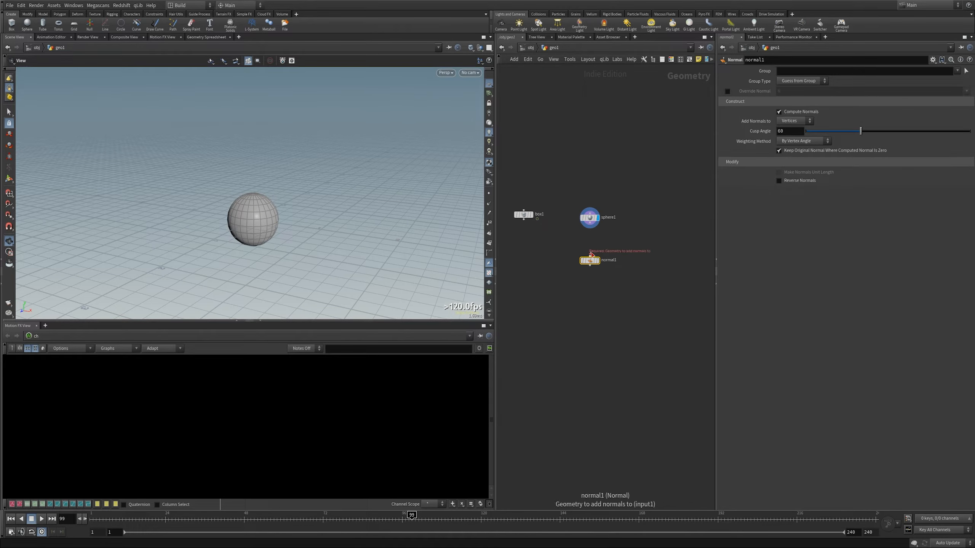
drag(590, 255, 590, 223)
click(597, 260)
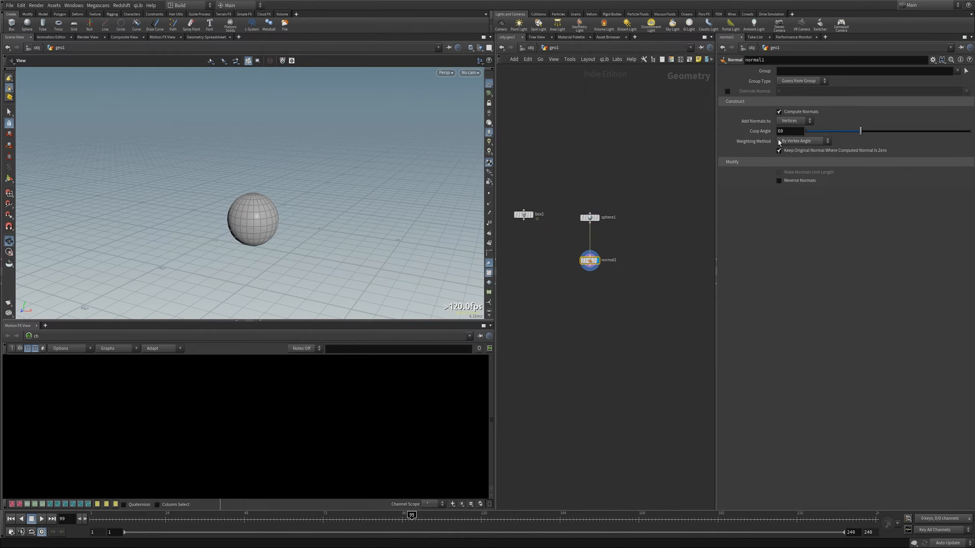
click(793, 121)
click(786, 129)
Add a Point Velocity node below normal1, connect it to normal1's output and display it
key(Tab)
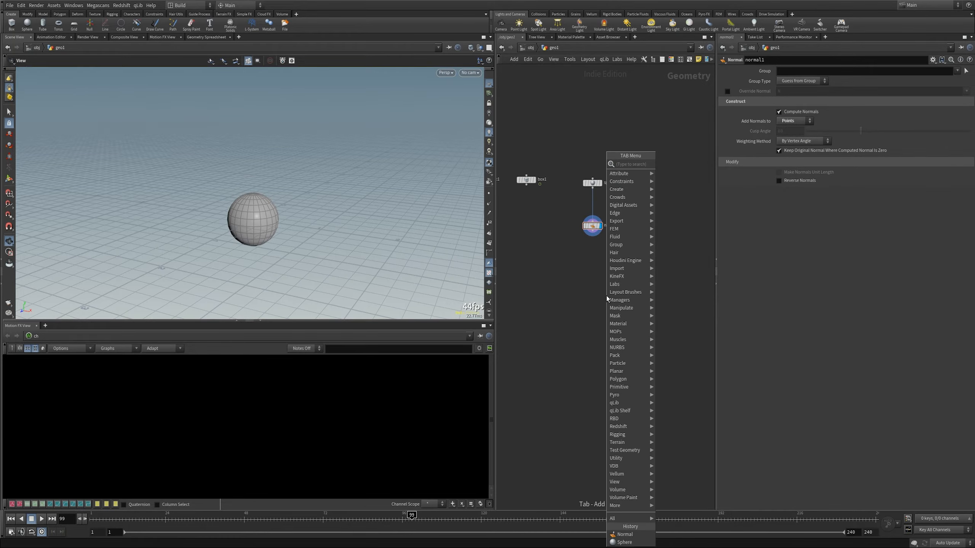
text(point ve)
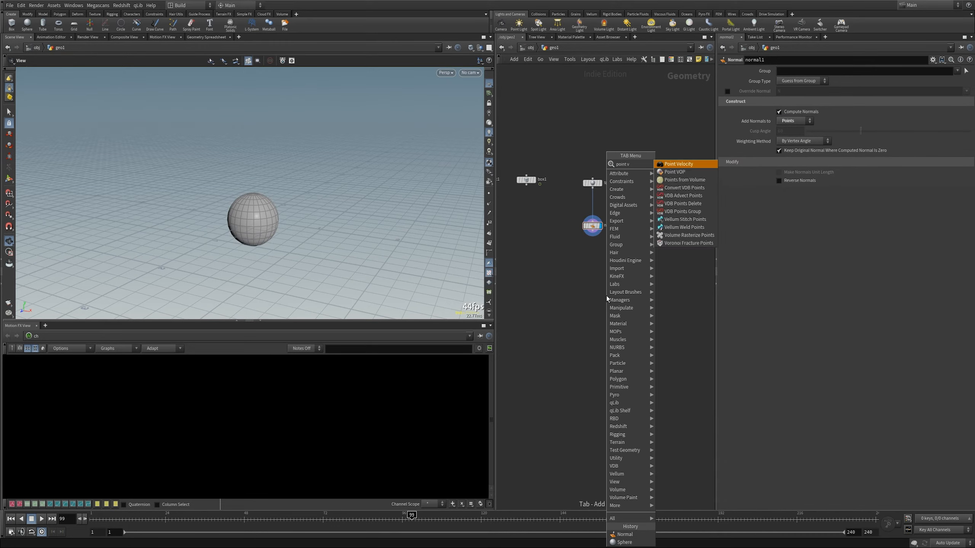
key(Return)
click(606, 296)
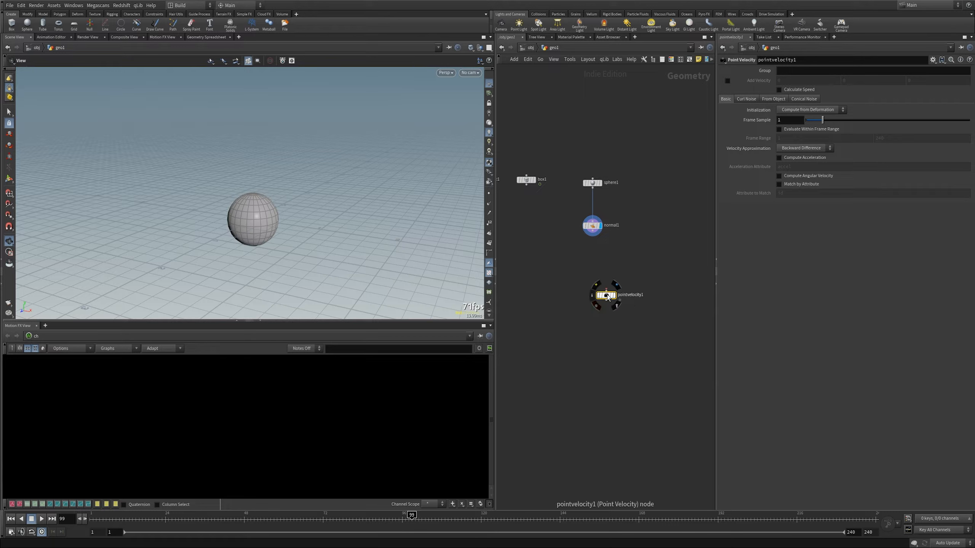
drag(606, 296, 594, 227)
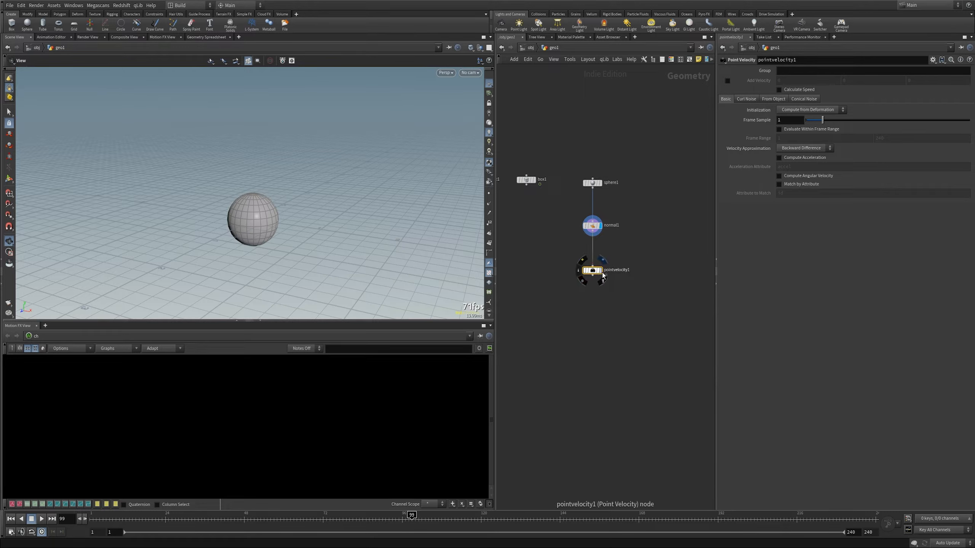
click(600, 270)
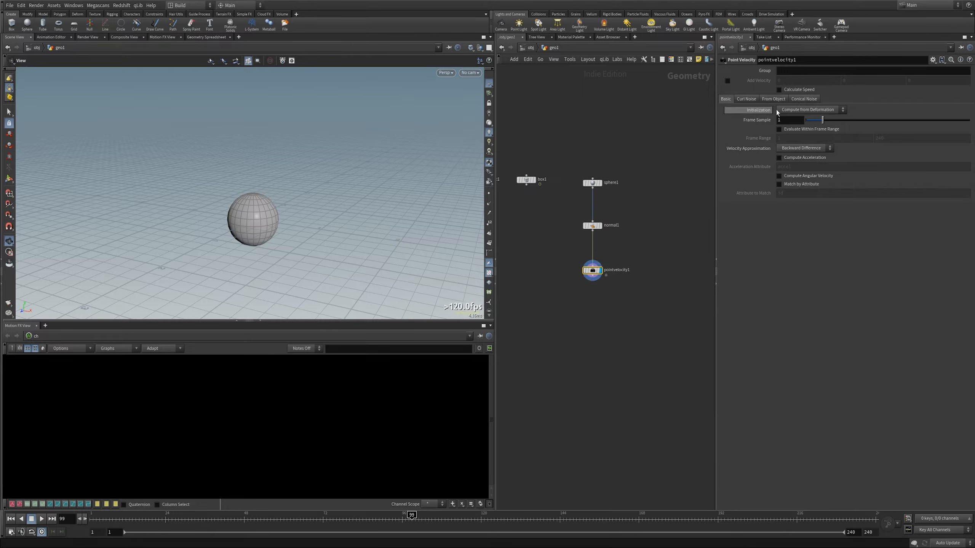
Set pointvelocity1's Initialization to From Attribute and move the node closer to normal1
click(810, 110)
click(806, 142)
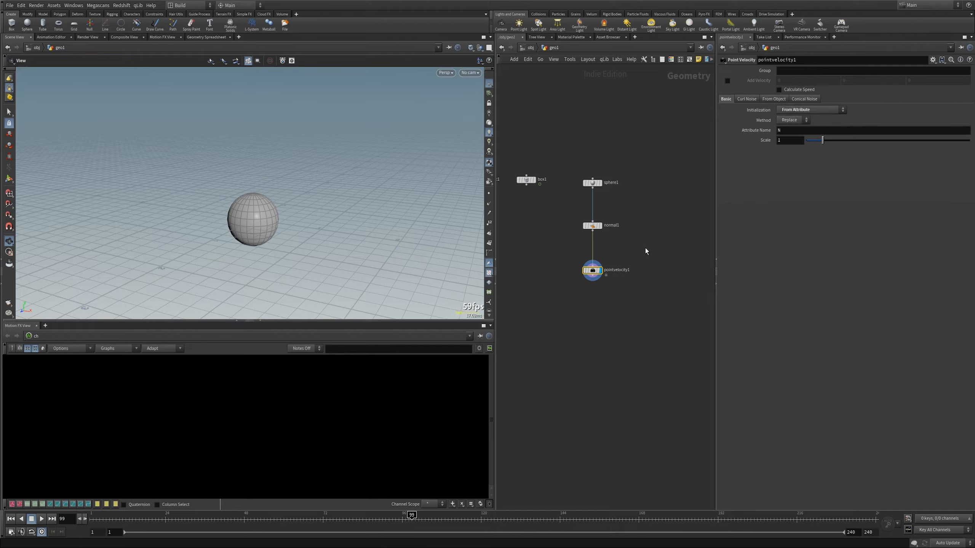
drag(592, 273, 592, 262)
Add a Color node fed by pointvelocity1, display it and tidy the spacing of the nodes above it
key(Tab)
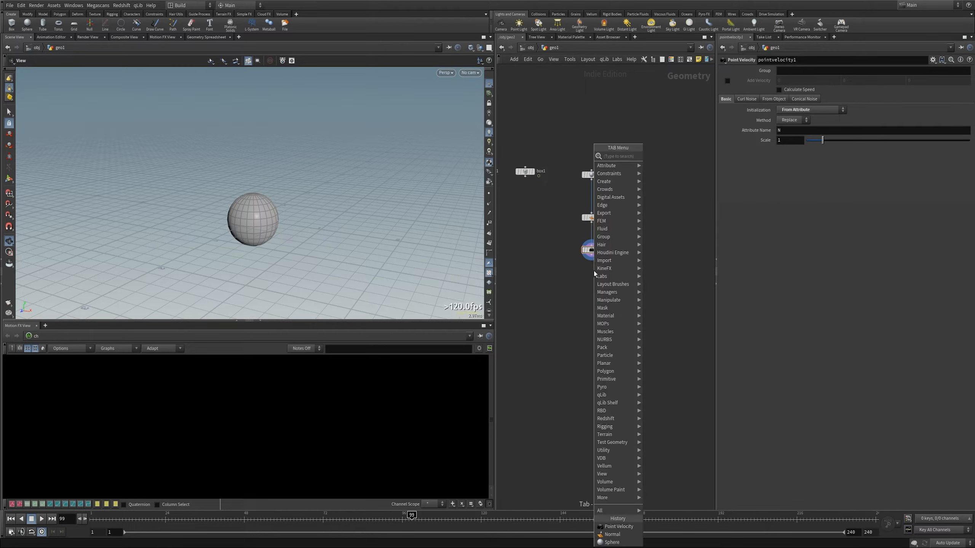
text(col)
key(Return)
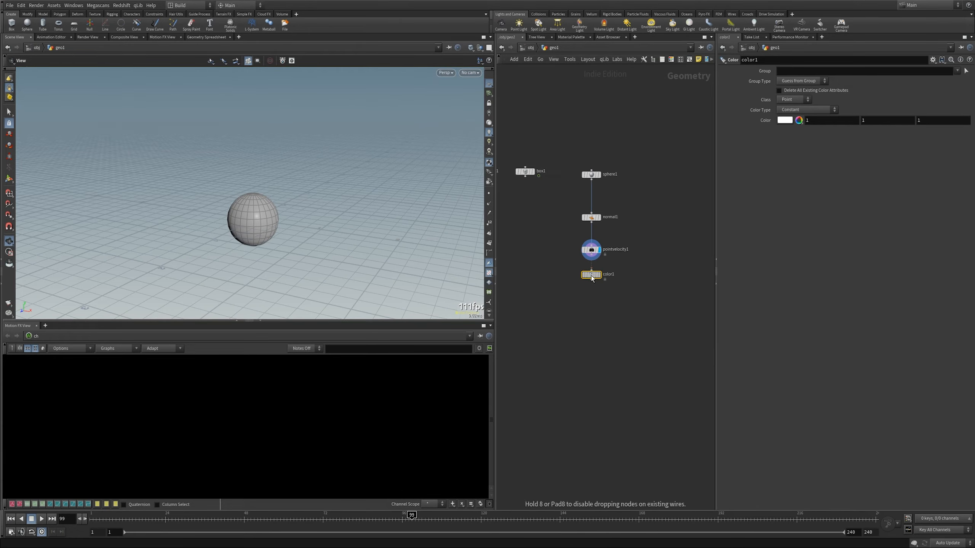
click(595, 264)
click(599, 275)
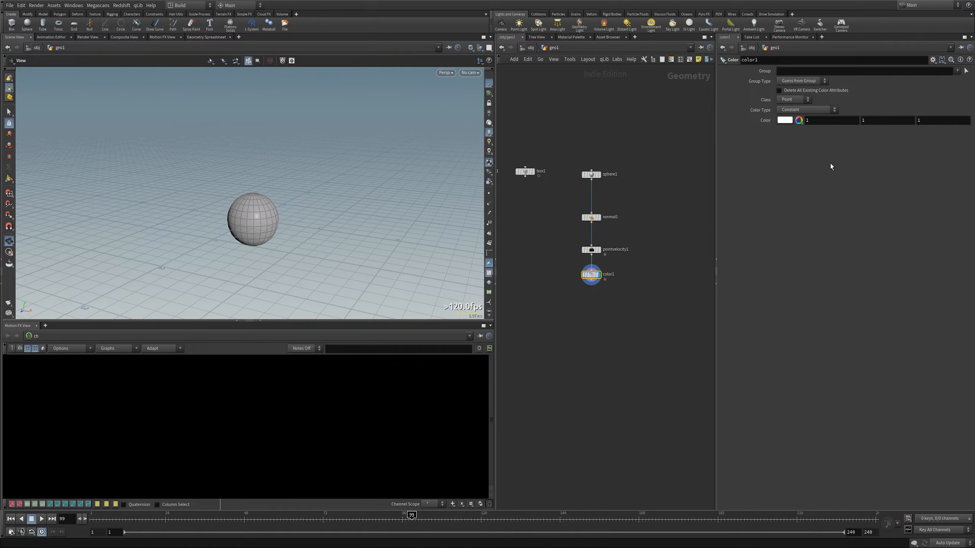
drag(591, 251, 591, 214)
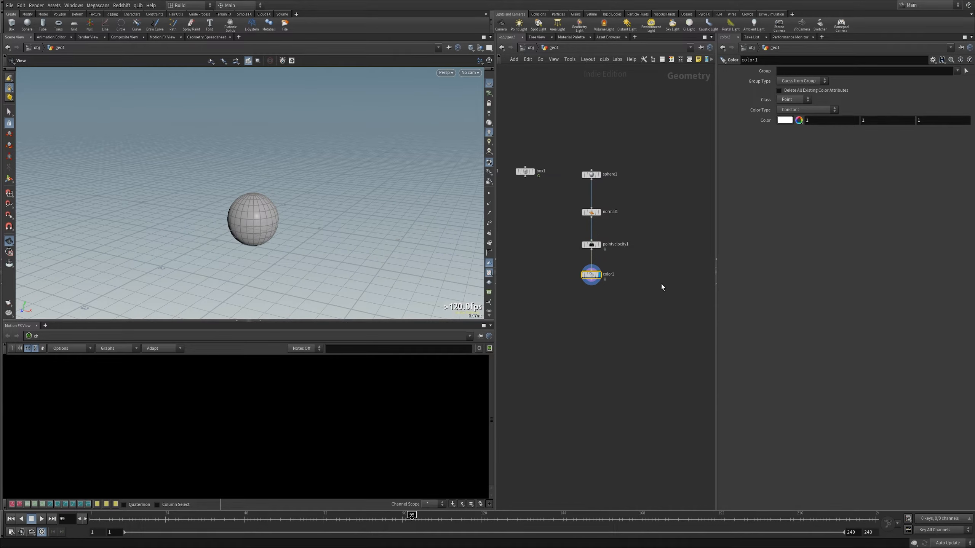
Add a POP Network below color1, connect color1 to its first input and display it
key(Tab)
text(pop)
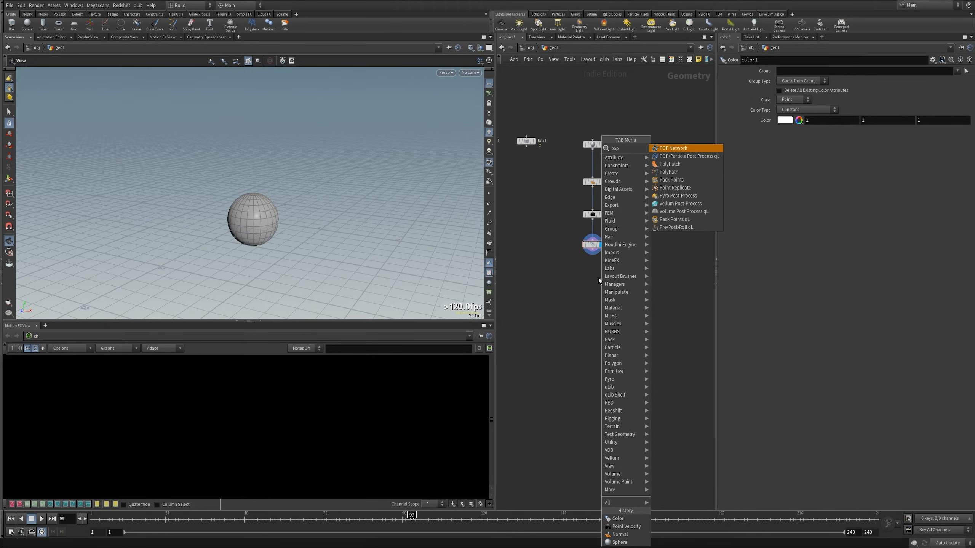
key(Return)
click(599, 277)
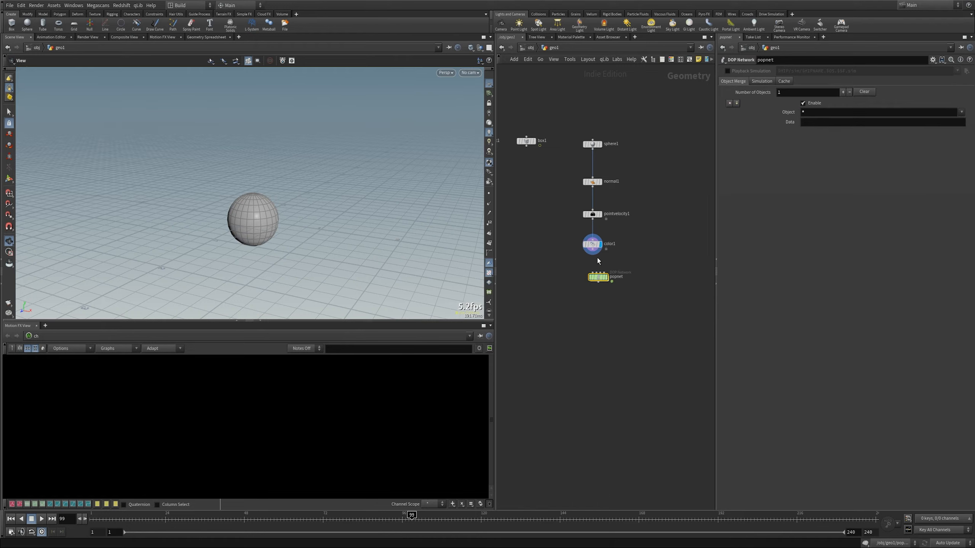
drag(593, 255, 593, 273)
drag(599, 277, 593, 278)
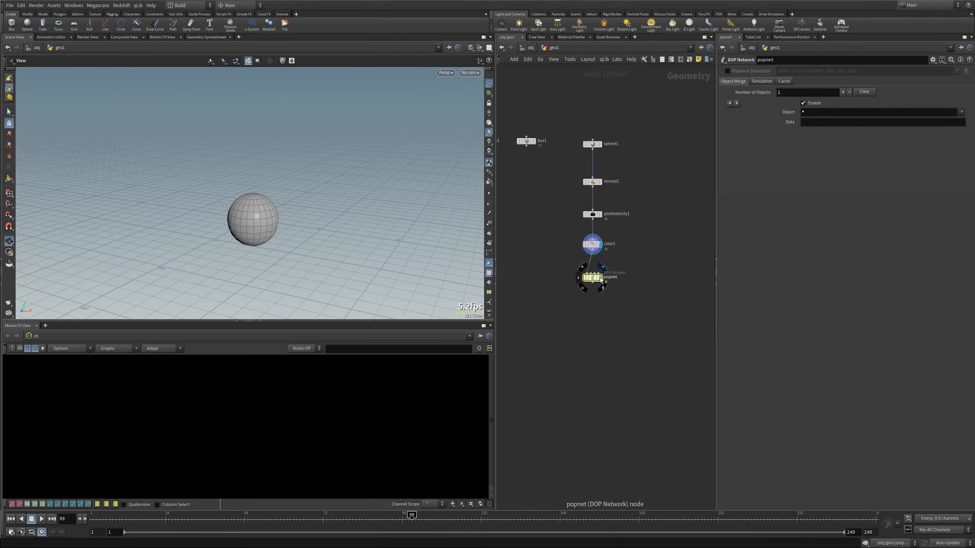
key(r)
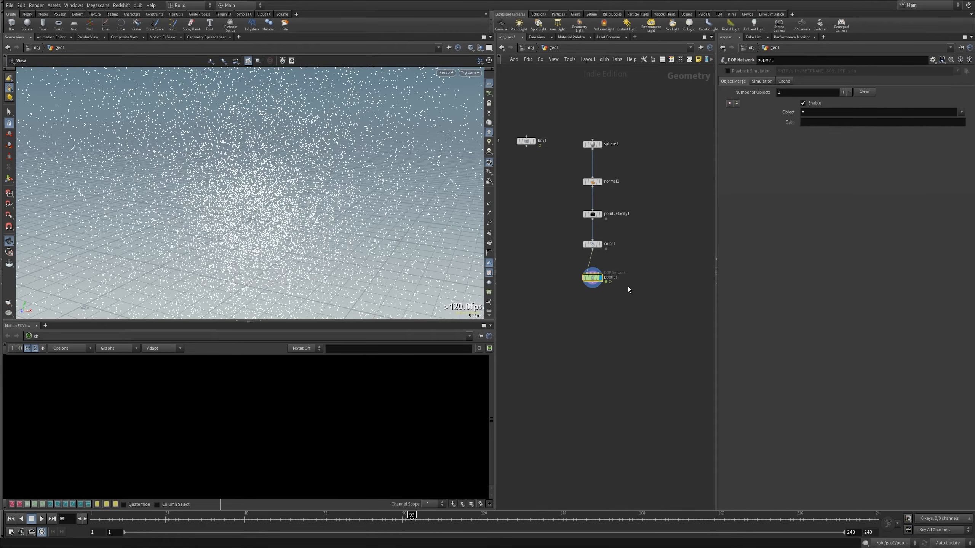
Enter the popnet network and move source_first_input up to make room above the merge node
double_click(592, 277)
drag(642, 232, 641, 151)
key(Tab)
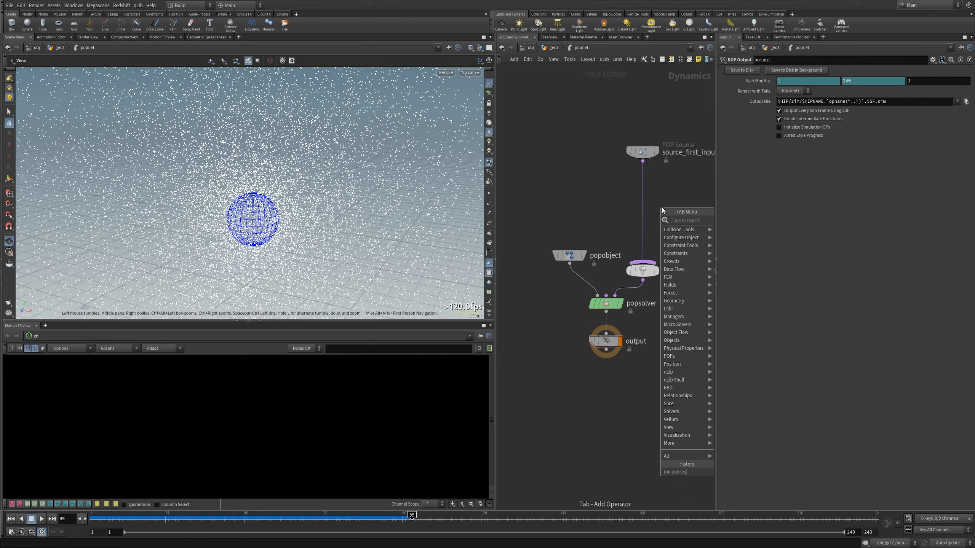
text(popforce)
key(Return)
click(662, 207)
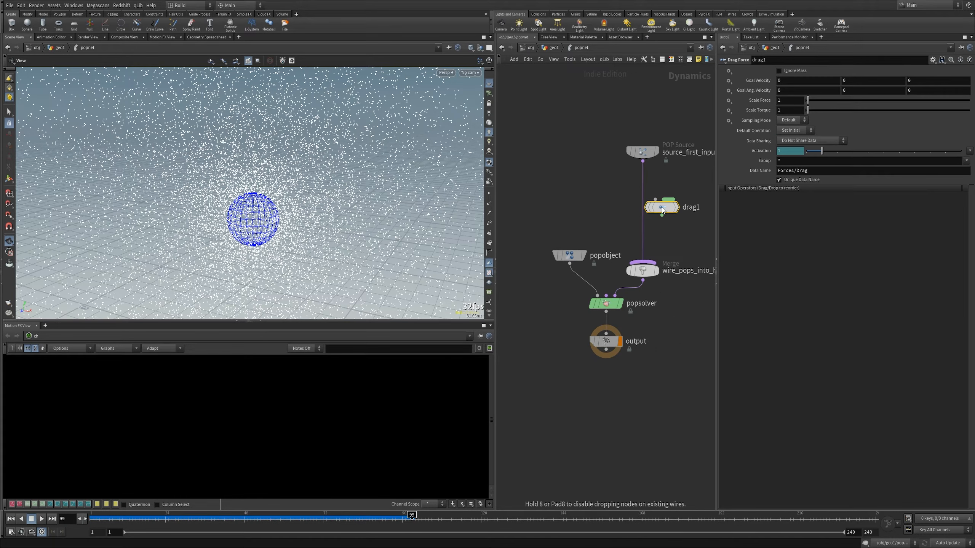
key(ctrl+z)
Insert a POP Drag node between source_first_input and wire_pops_into_here
key(Tab)
text(popdrag)
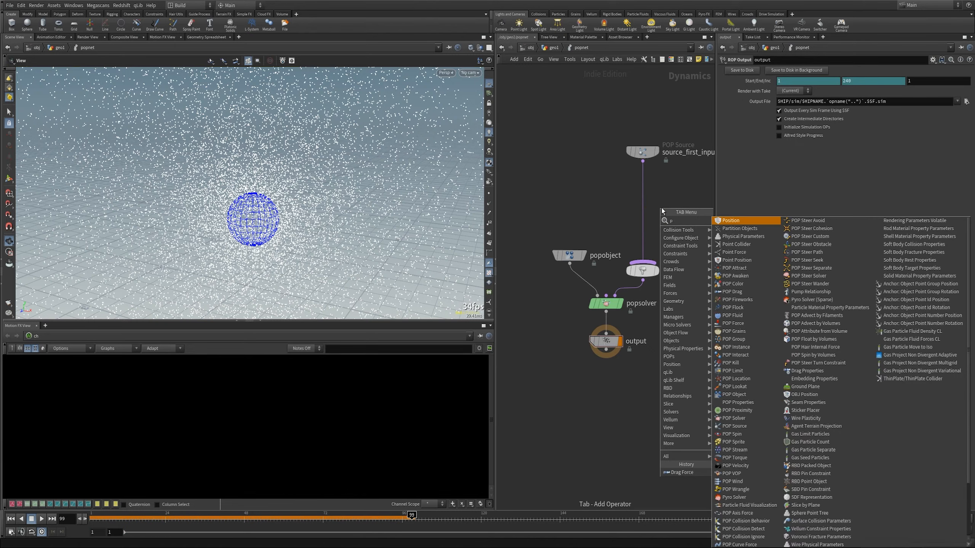
key(Return)
click(661, 208)
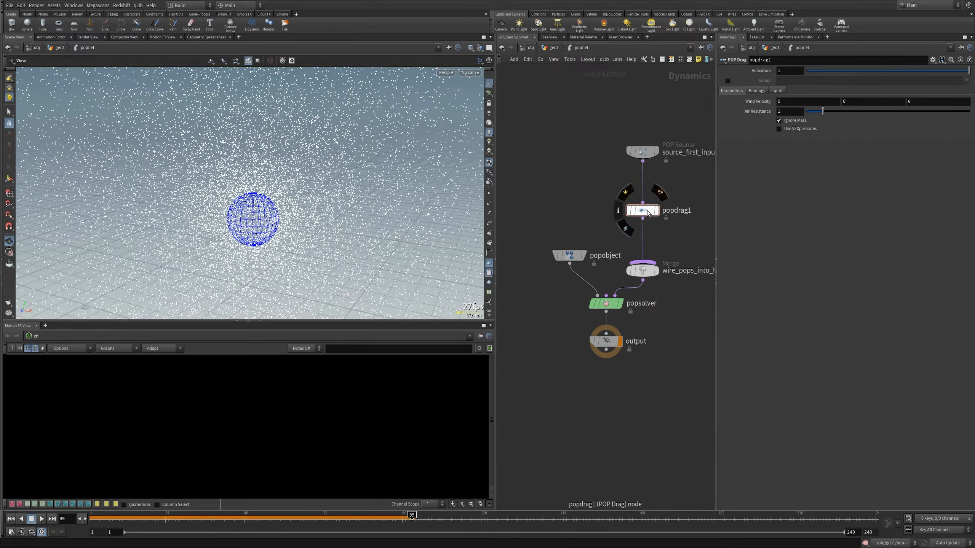
In source_first_input's birth settings, set Const. Birth Rate to 2000, Life Expectancy to 1.5 and Life Variance to 1
click(642, 151)
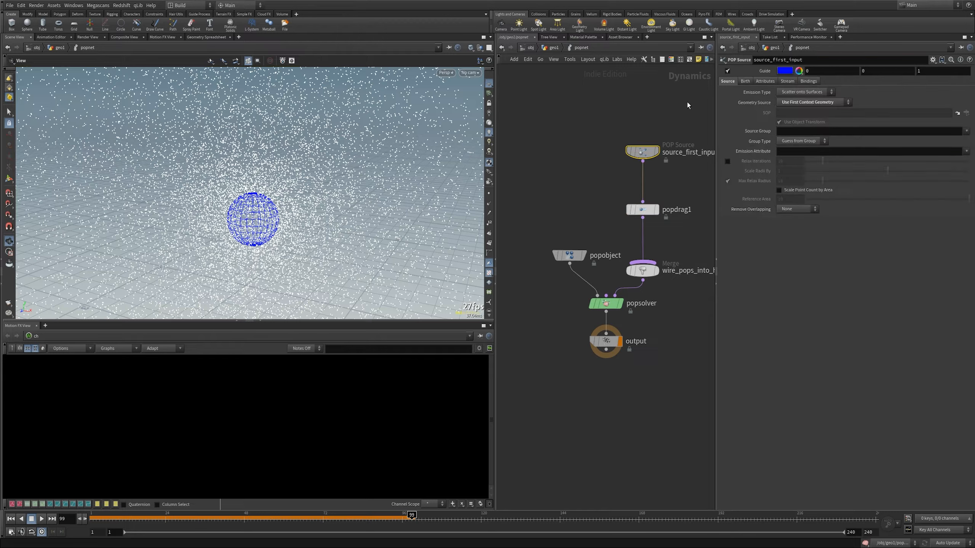
click(746, 82)
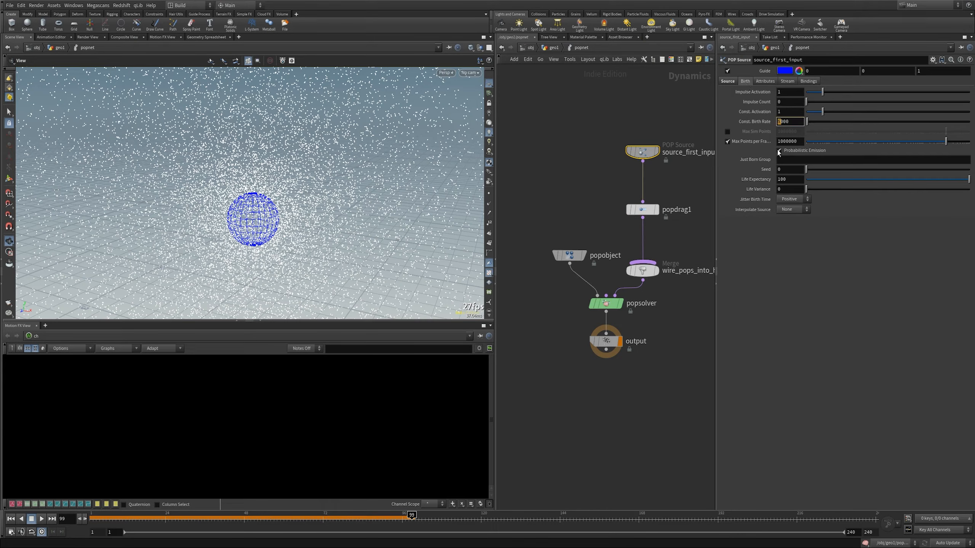
drag(794, 182, 739, 177)
text(1.5)
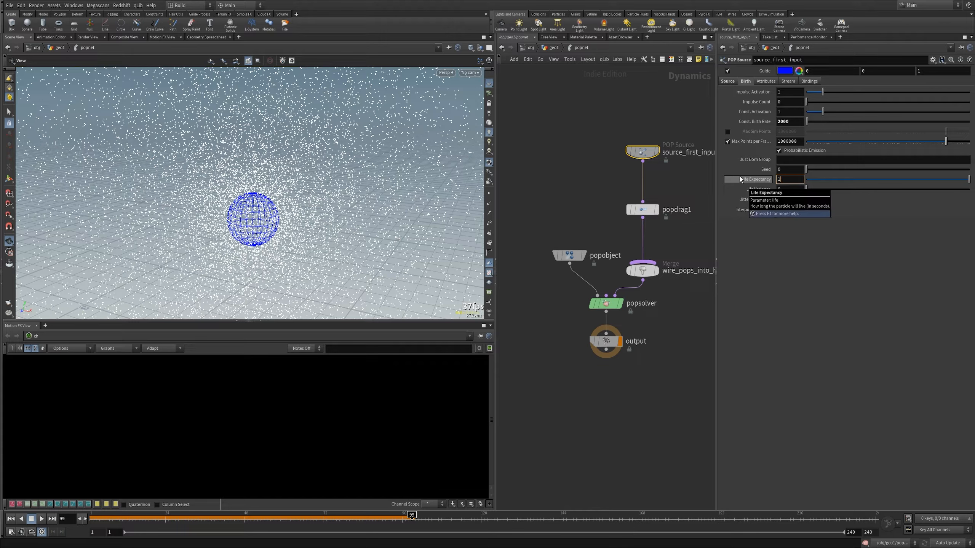
key(Tab)
text(1)
key(Return)
click(673, 368)
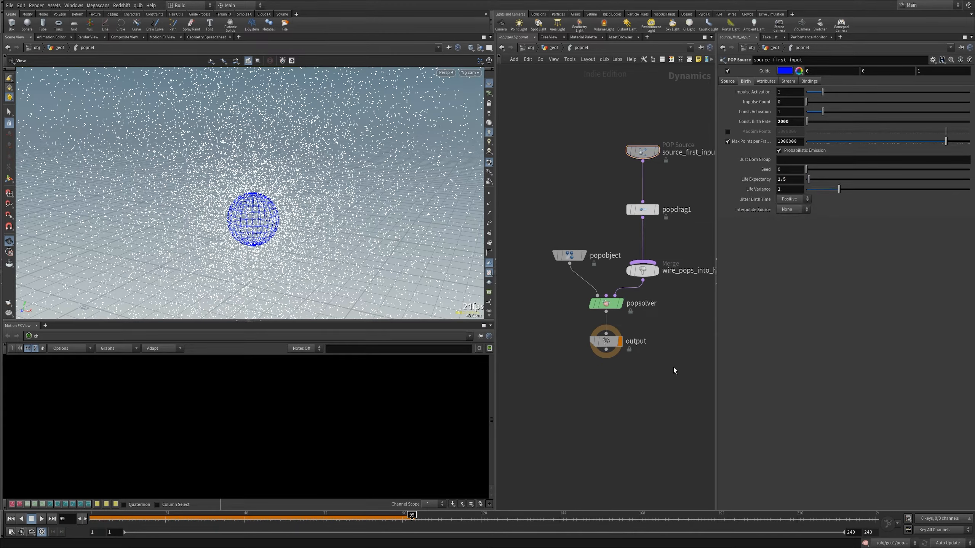
Play the particle simulation from the first frame to check the emission, then stop it and return to frame 1
middle_drag(661, 350, 633, 336)
click(605, 342)
key(ctrl+Up)
key(Up)
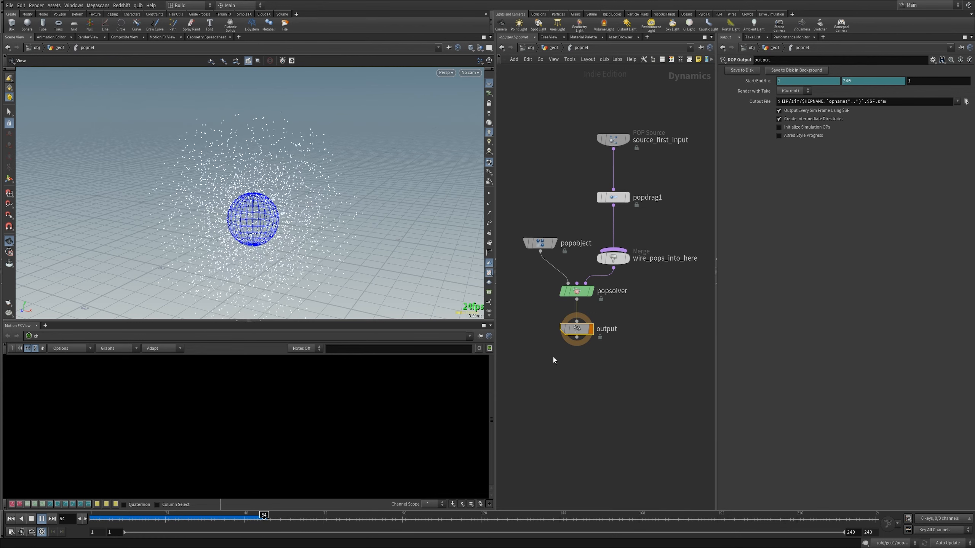
key(Up)
key(ctrl+Up)
Return to the geo1 network and enter chopnet1
key(u)
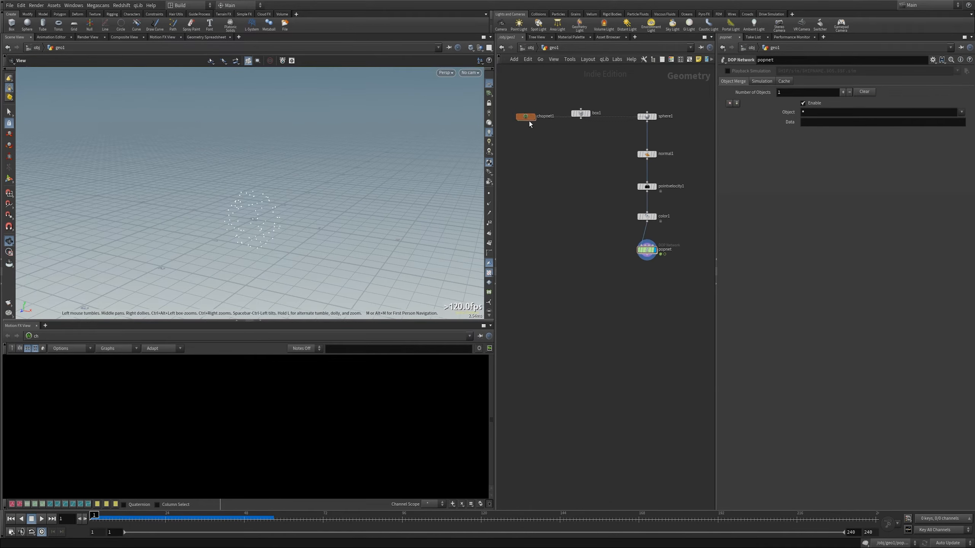
drag(529, 121, 582, 155)
double_click(584, 154)
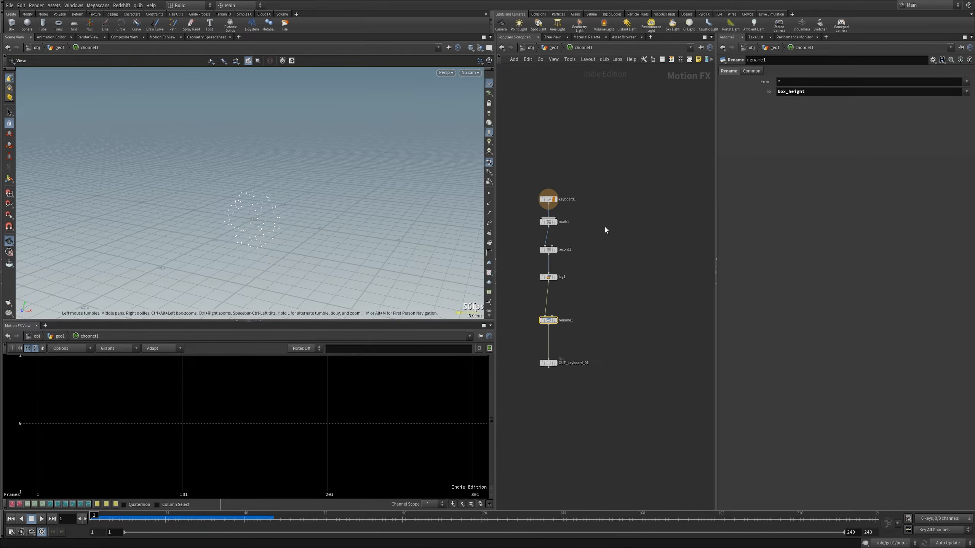
scroll(605, 230, down, 1)
middle_drag(605, 230, 592, 221)
Duplicate the keyboard1 node, place the copy beside the existing chain and display its channel
drag(591, 186, 535, 204)
key(ctrl+c)
key(ctrl+v)
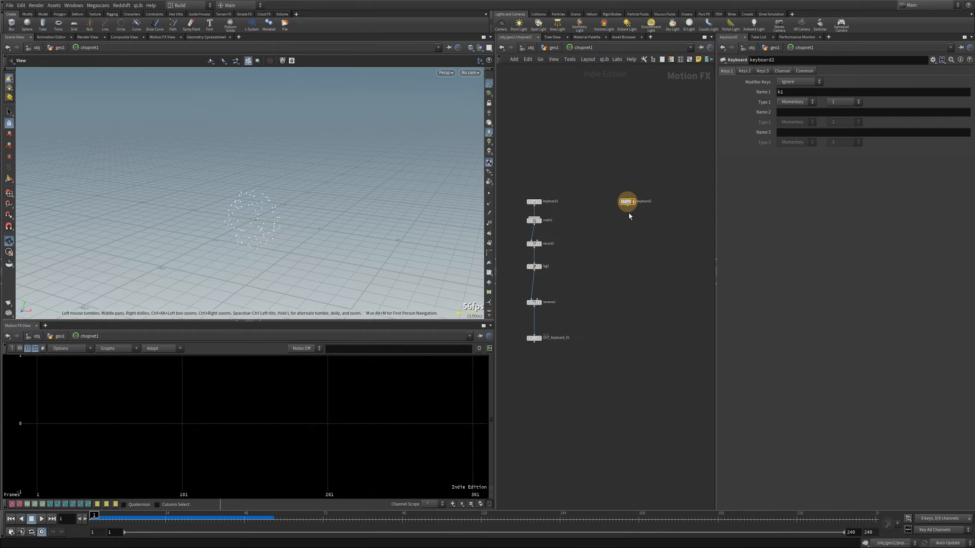
scroll(630, 212, up, 2)
mouse_move(631, 209)
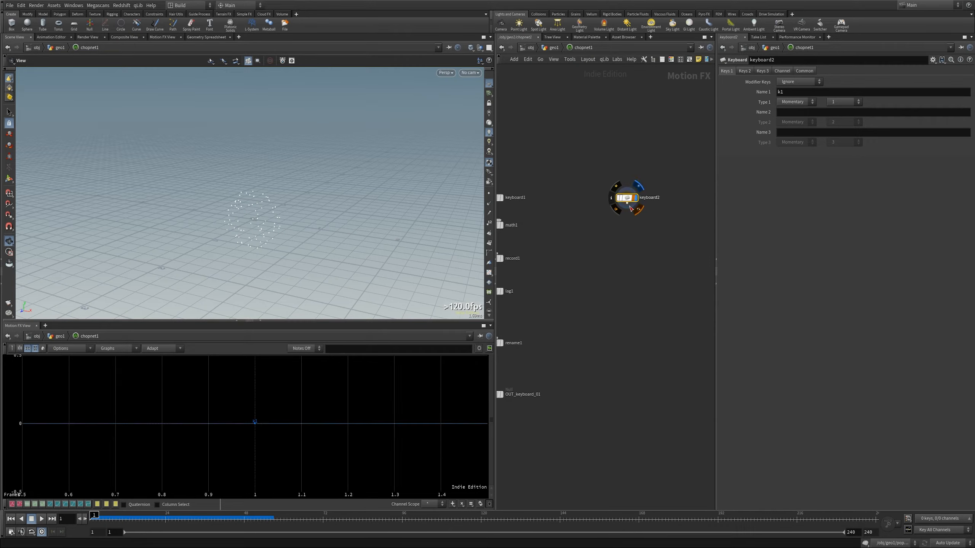
middle_drag(619, 248, 633, 216)
scroll(632, 217, down, 2)
scroll(627, 229, up, 2)
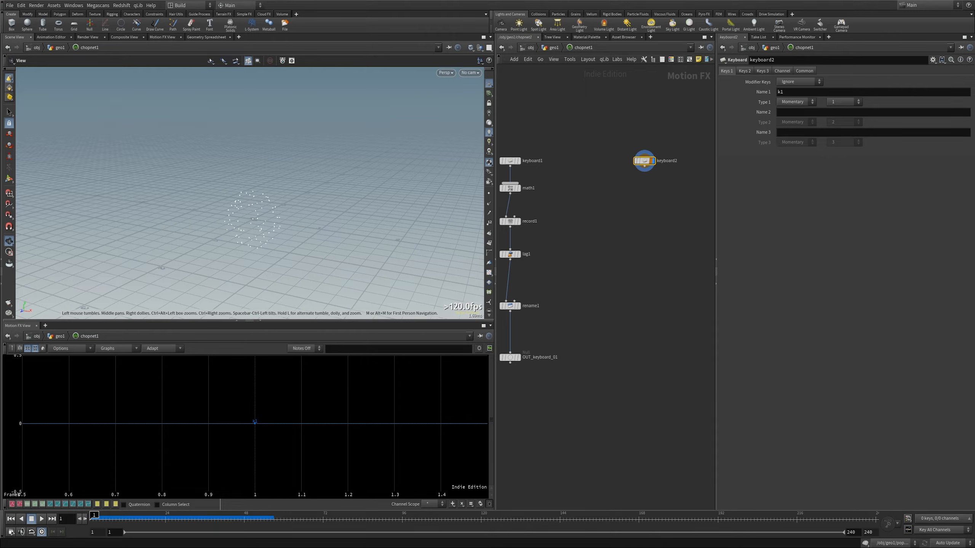
middle_drag(660, 215, 613, 232)
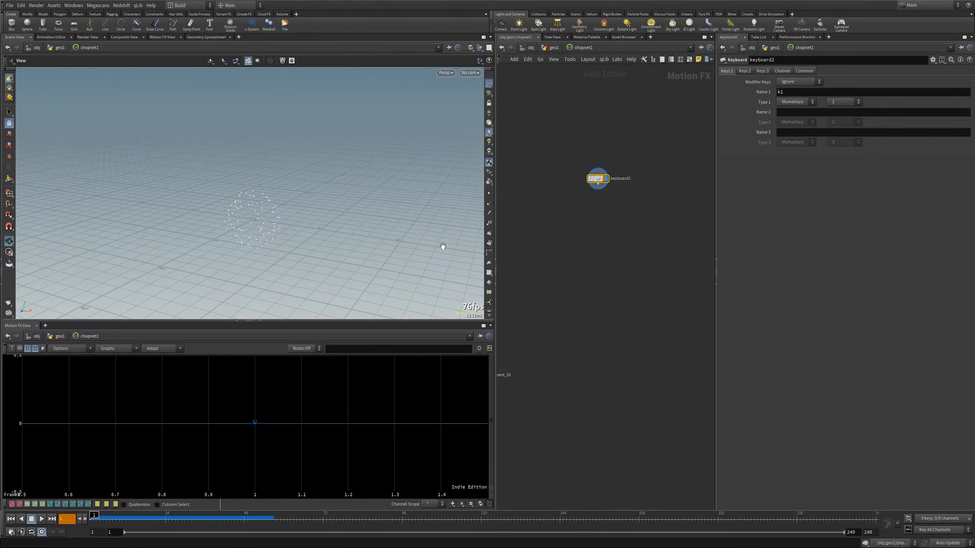
Trigger keyboard2's k1 channel repeatedly and watch its response in the Motion FX graph
key(1)
key(1)
key(1)
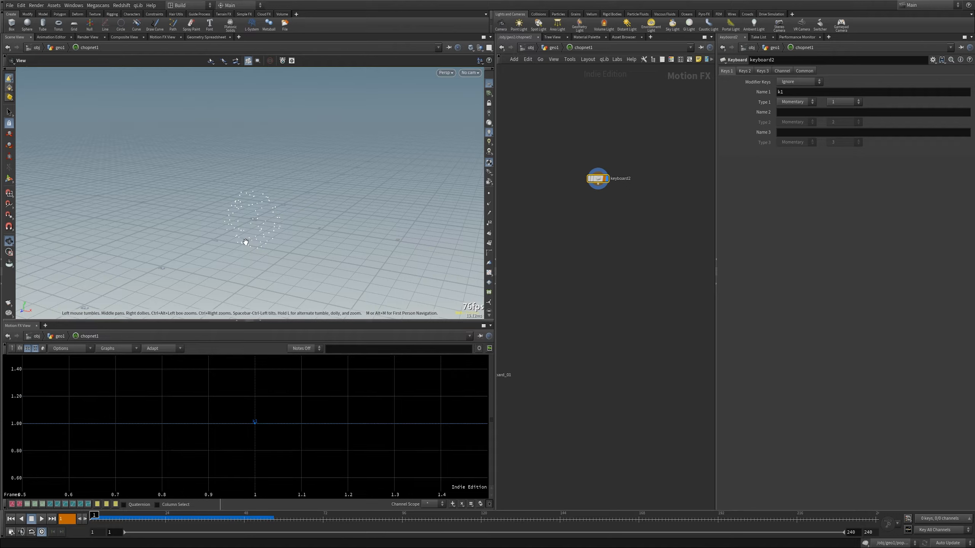
key(1)
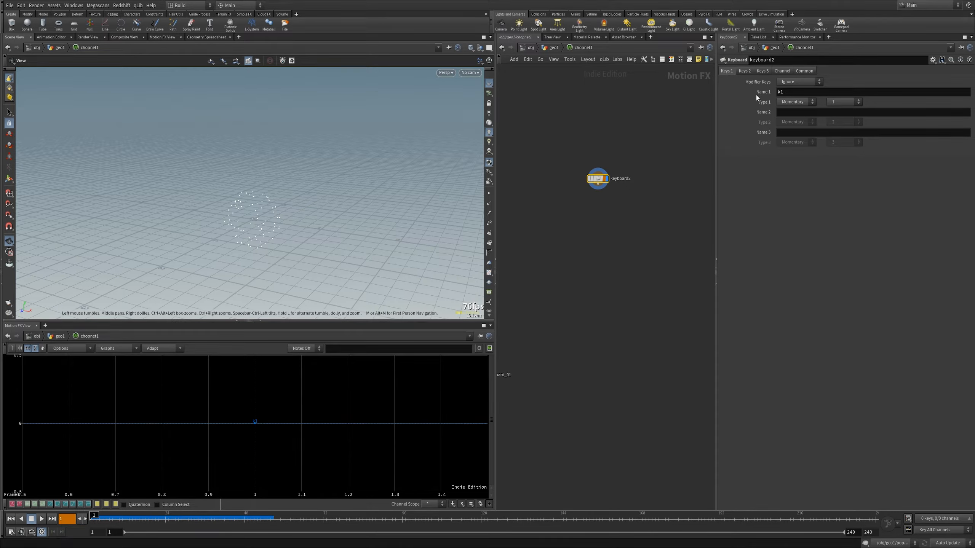
Add a second channel named k2 to keyboard2, keeping its Momentary type and assignment to key 2
click(744, 71)
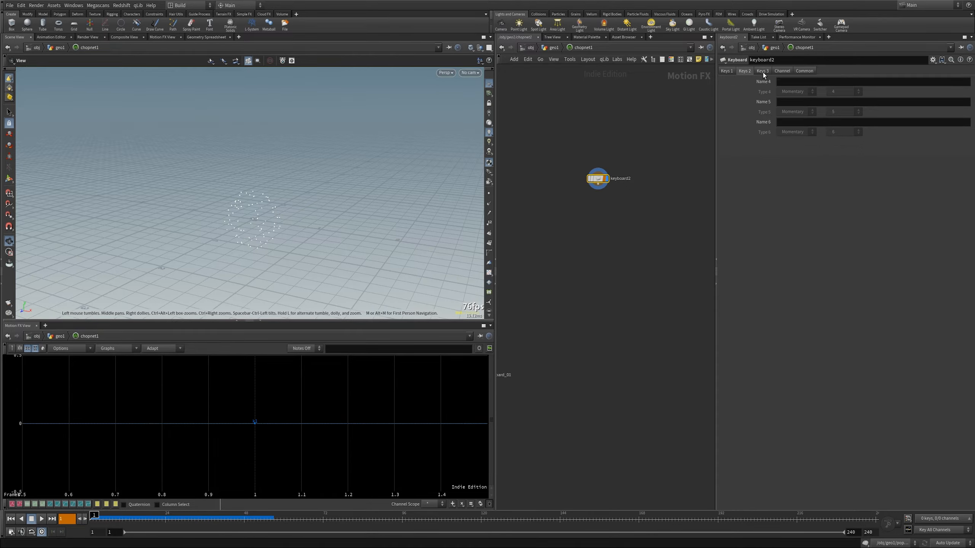
click(727, 71)
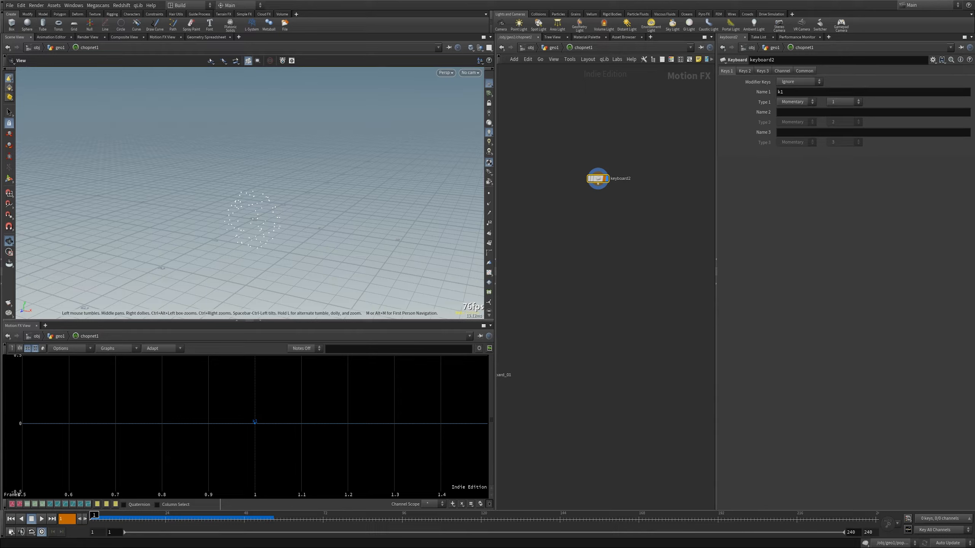
click(820, 111)
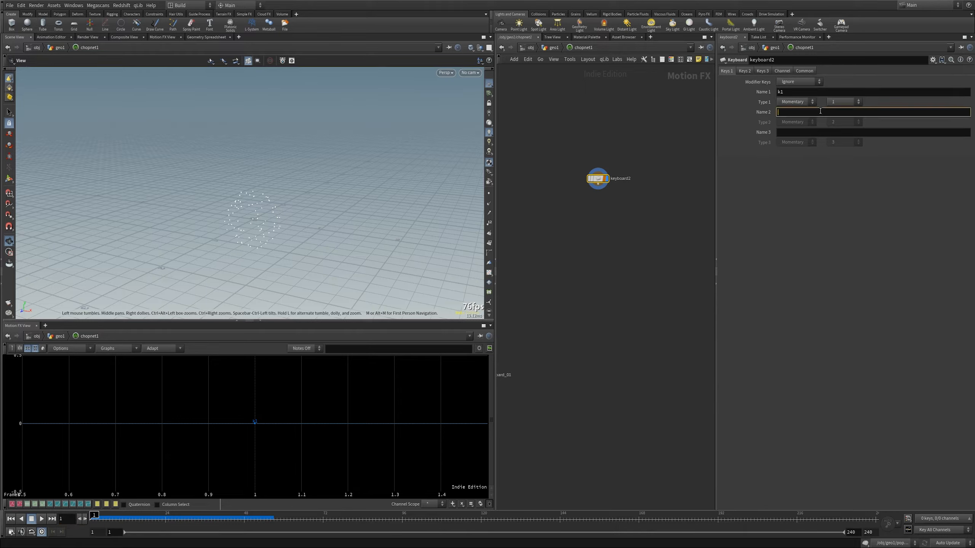
key(Return)
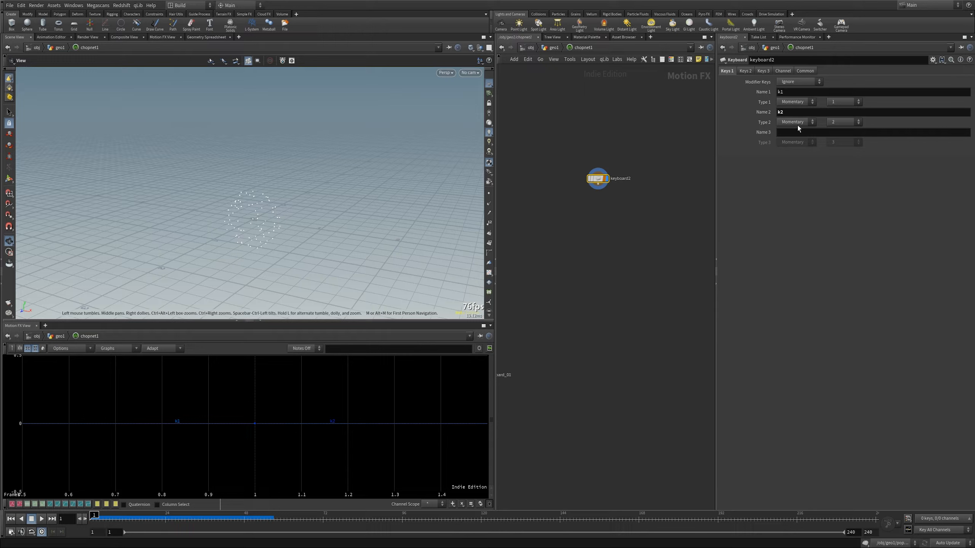
click(845, 122)
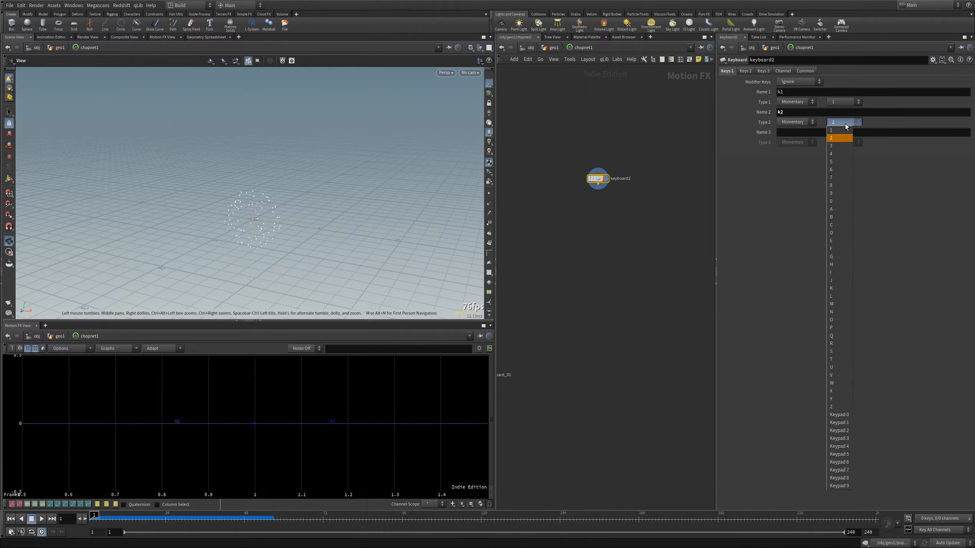
click(883, 122)
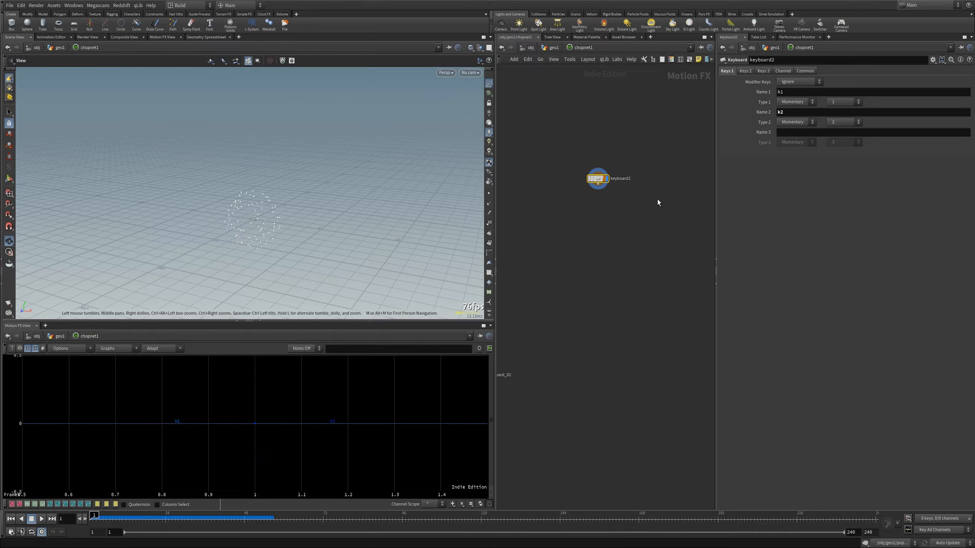
Trigger the k1 and k2 channels of keyboard2 in turn and compare their responses in the graph
key(1)
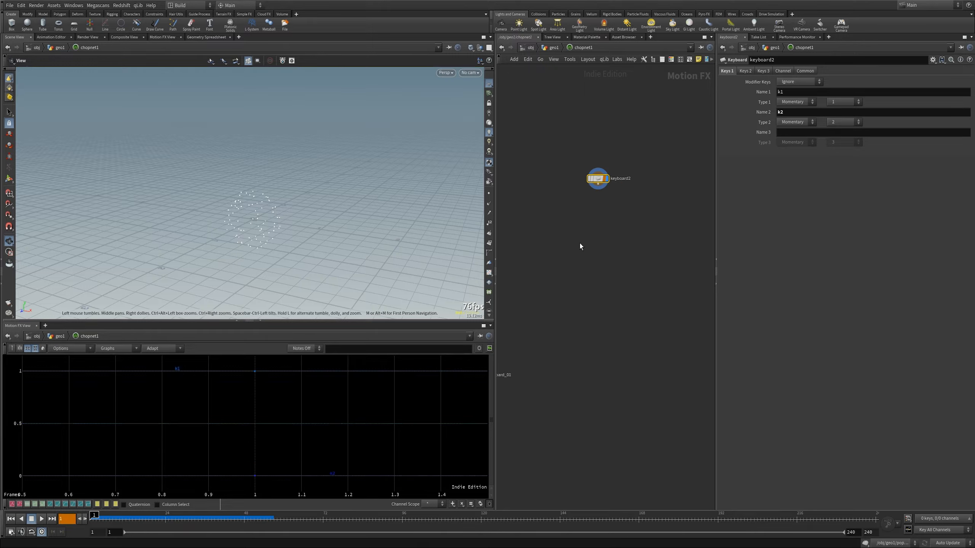
key(1)
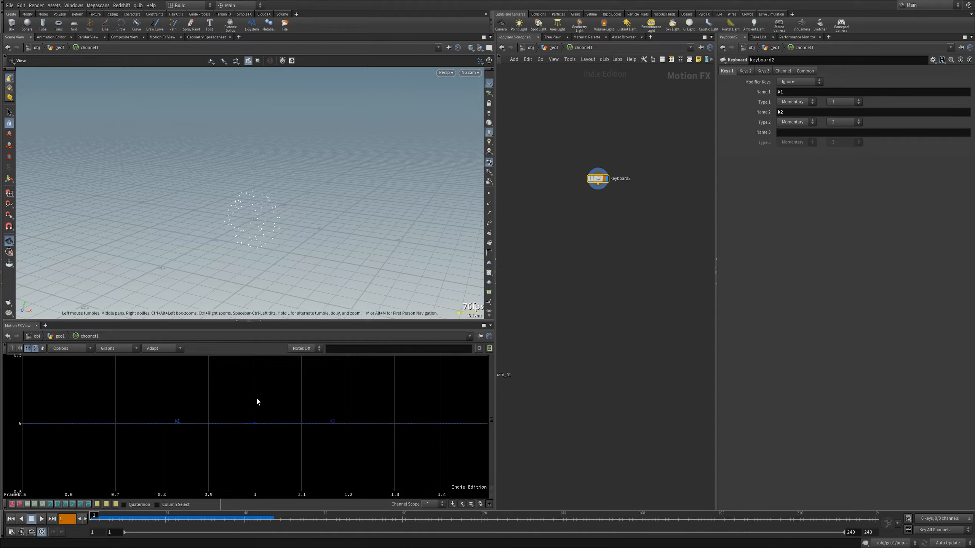
key(2)
middle_drag(601, 277, 619, 258)
scroll(612, 202, up, 1)
click(612, 201)
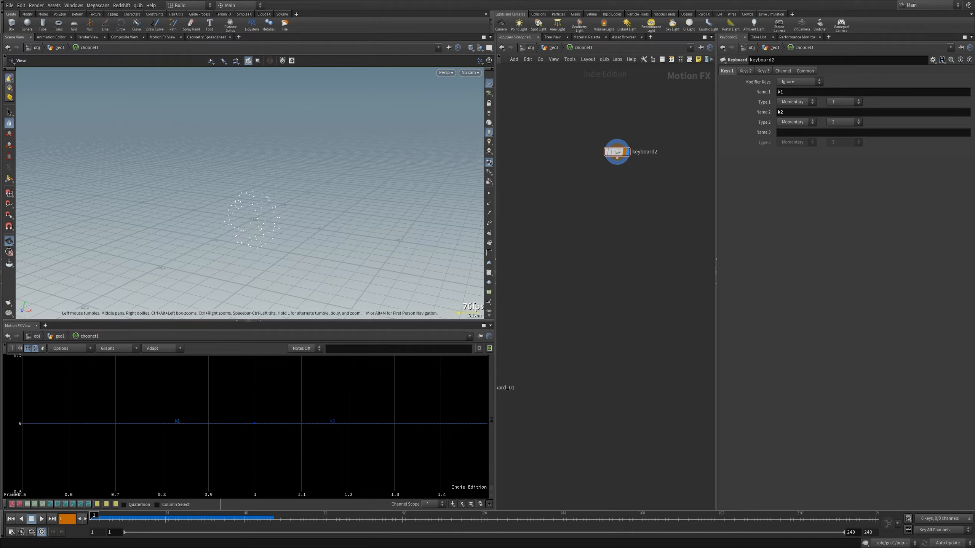
Add a Record node fed by keyboard2 and make it the only displayed node of the new chain
key(Tab)
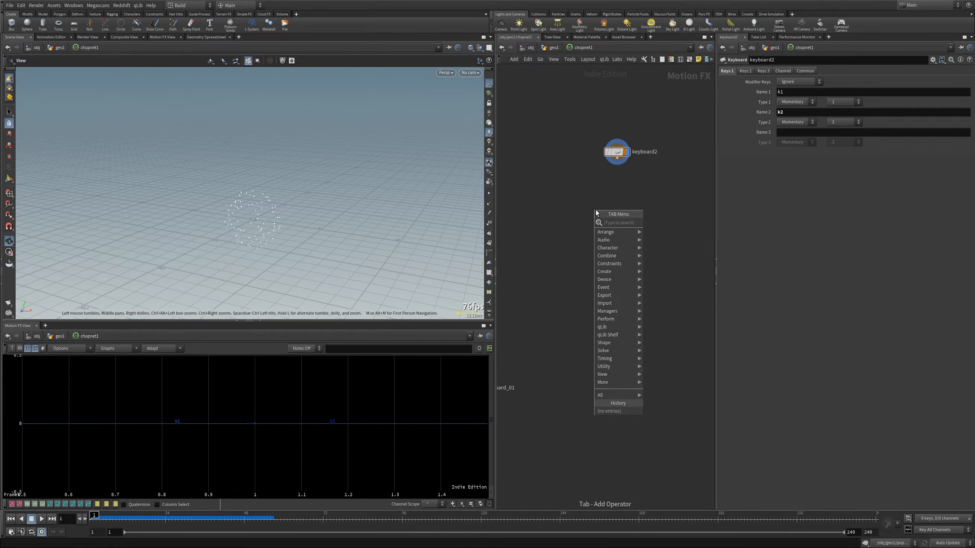
text(re)
key(Return)
click(595, 210)
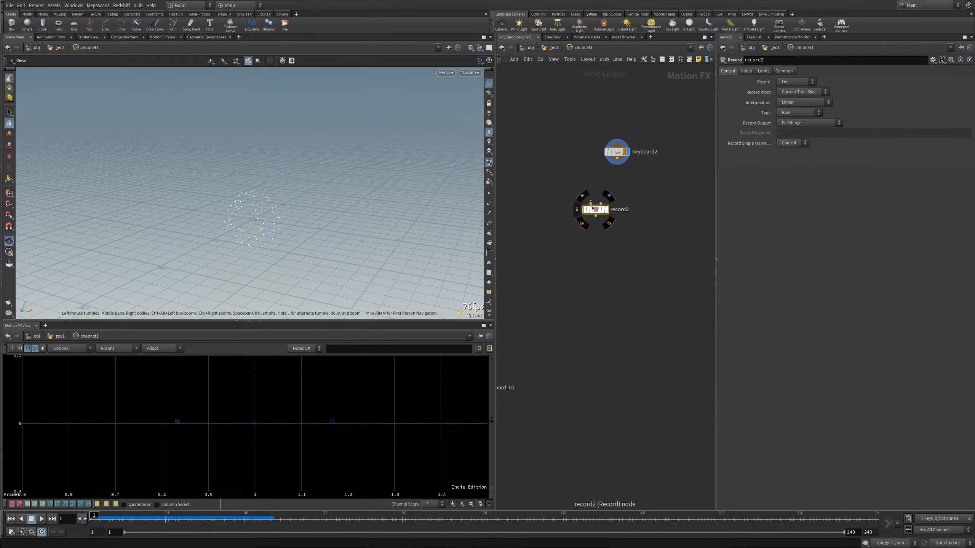
drag(600, 204, 577, 207)
key(h)
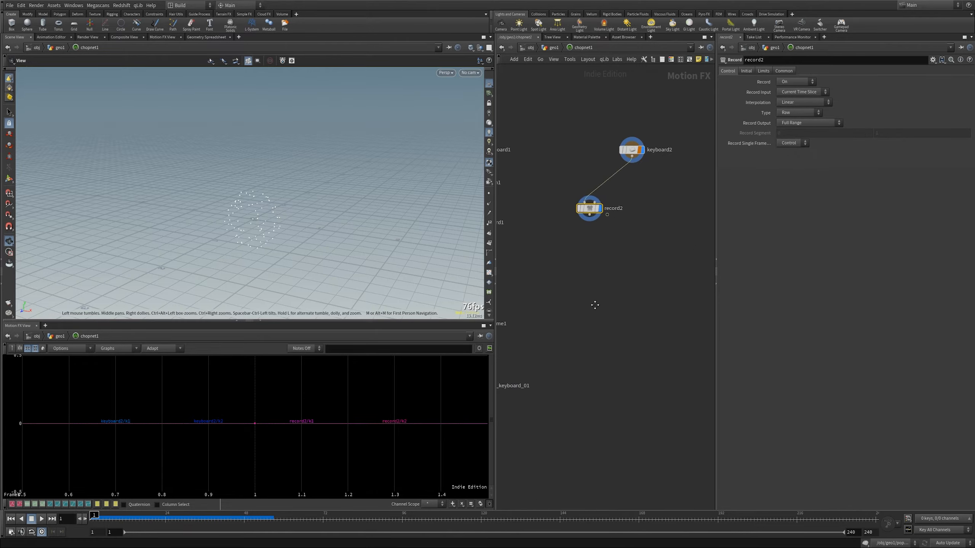
click(649, 185)
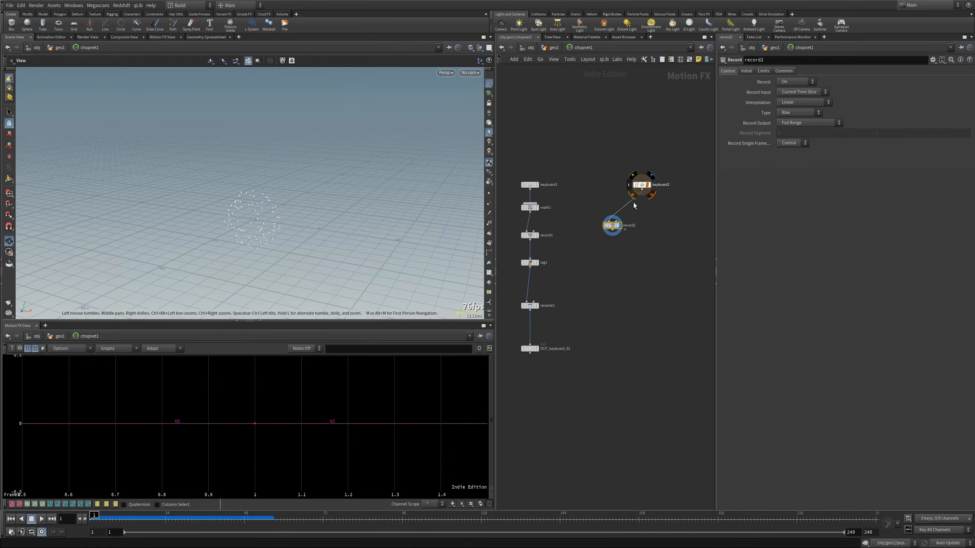
click(618, 226)
middle_drag(638, 250, 617, 256)
scroll(615, 256, up, 2)
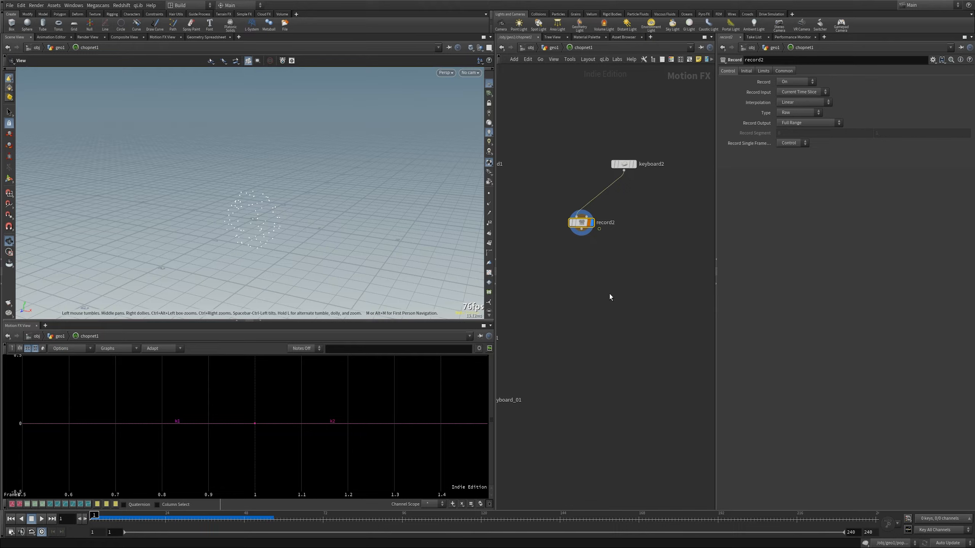
Set playback to Play Once, record alternating k1 and k2 triggers while the timeline plays, stop, and return to frame 11
key(Scroll_Lock)
key(1)
click(32, 533)
click(41, 519)
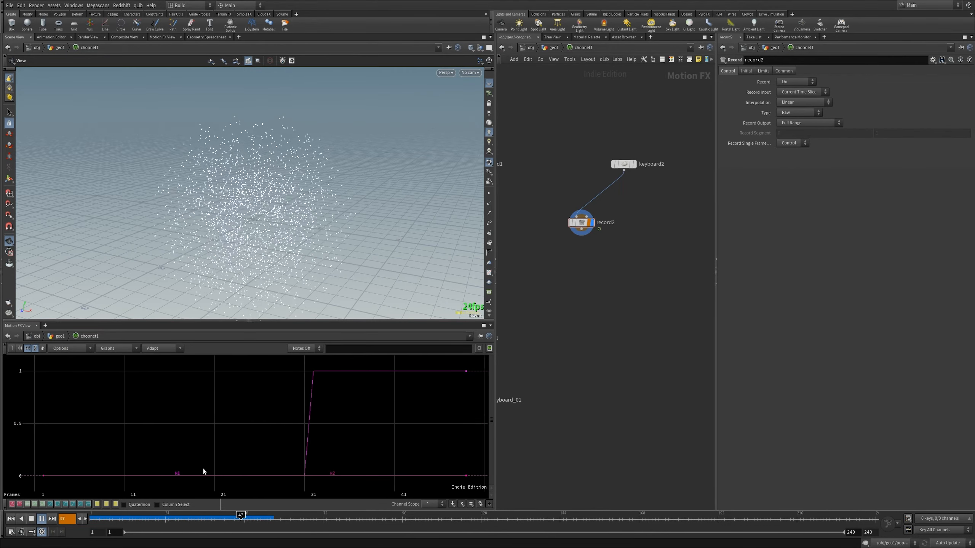
key(2)
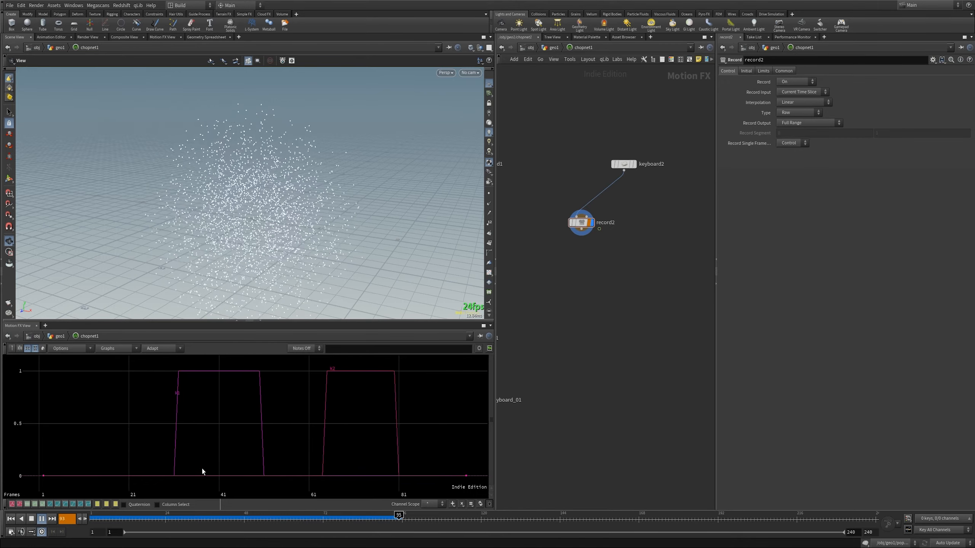
key(2)
key(1)
key(2)
key(1)
key(2)
key(1)
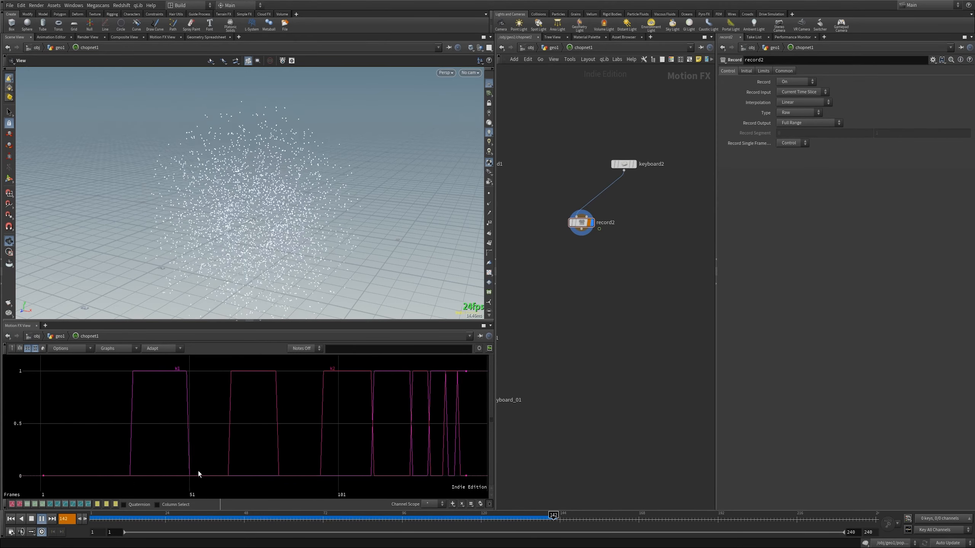
click(32, 520)
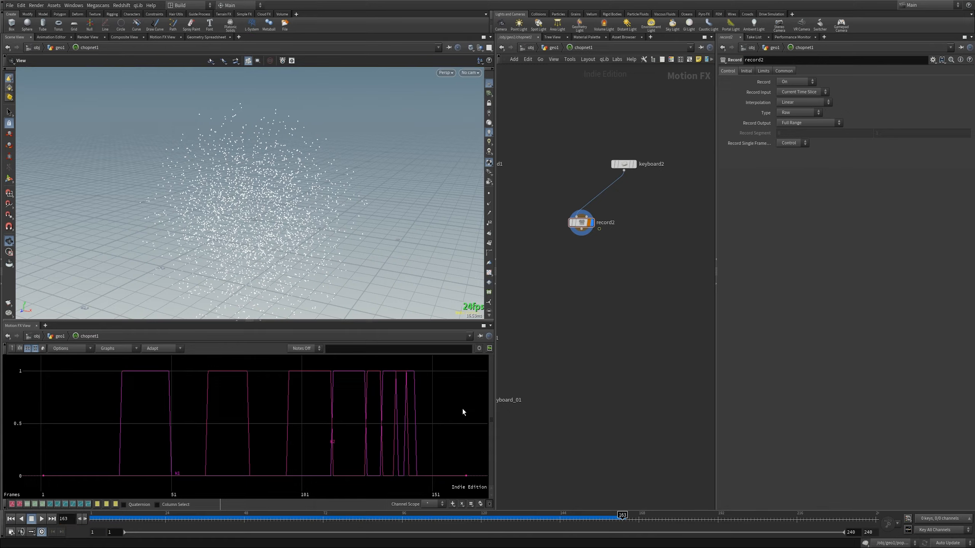
drag(568, 518, 123, 519)
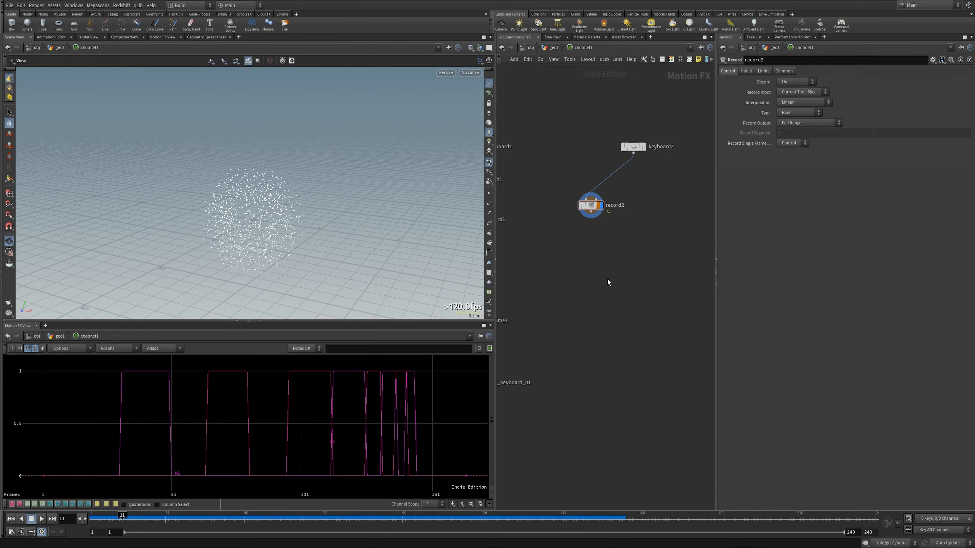
Duplicate the first chain's Lag node, connect the copy below record2 and display it instead of record2
key(l)
key(h)
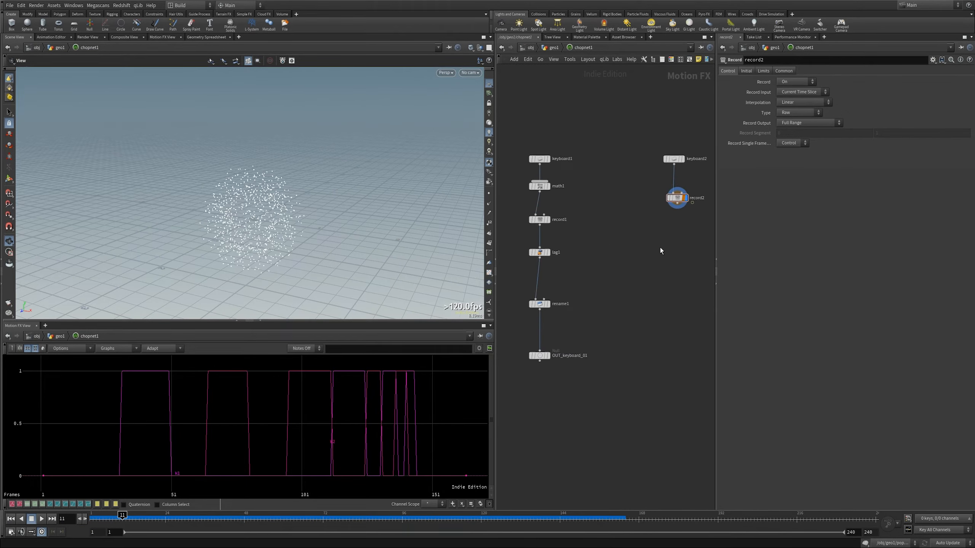
alt+drag(542, 253, 675, 249)
middle_drag(670, 292, 603, 301)
drag(607, 253, 611, 213)
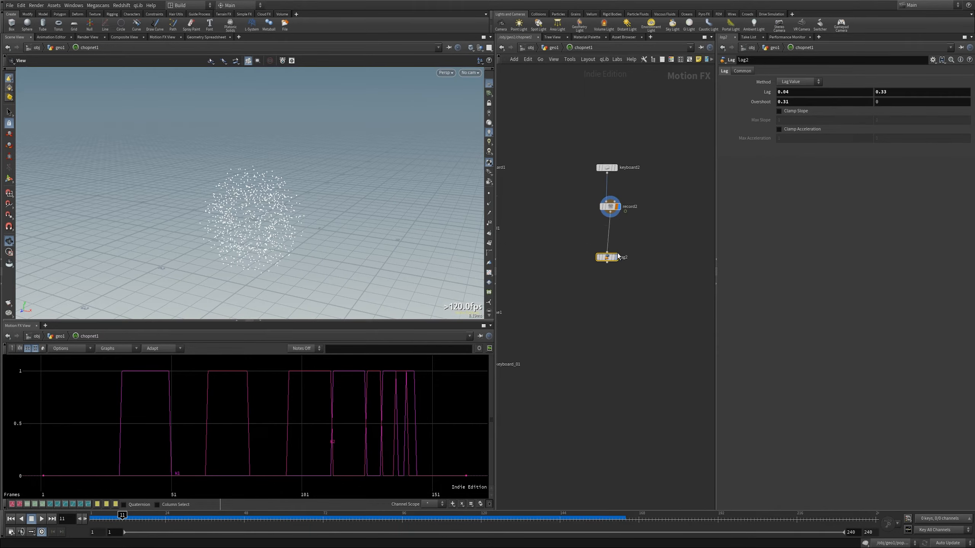
click(616, 258)
click(618, 208)
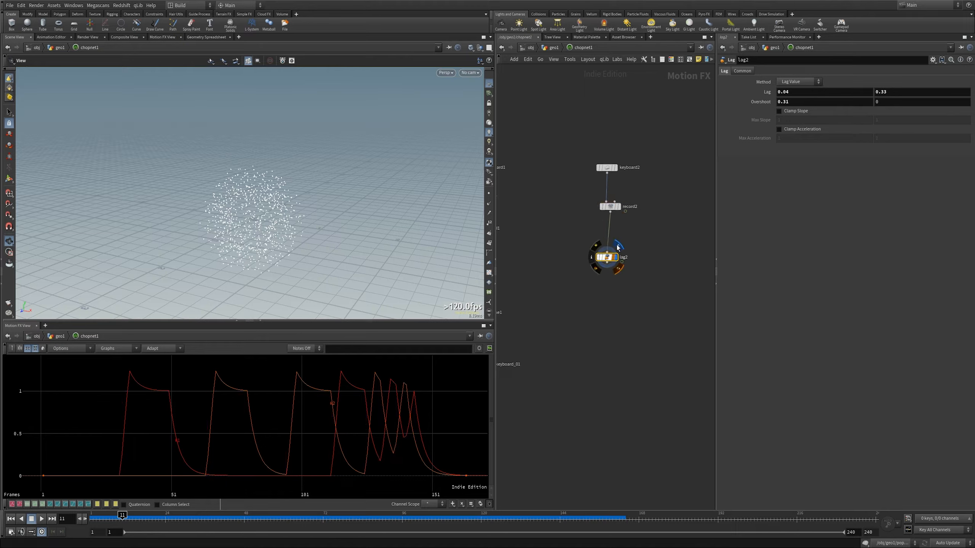
Add a Null node below lag2 and connect it to lag2's output
middle_drag(601, 331, 592, 327)
key(Tab)
text(n)
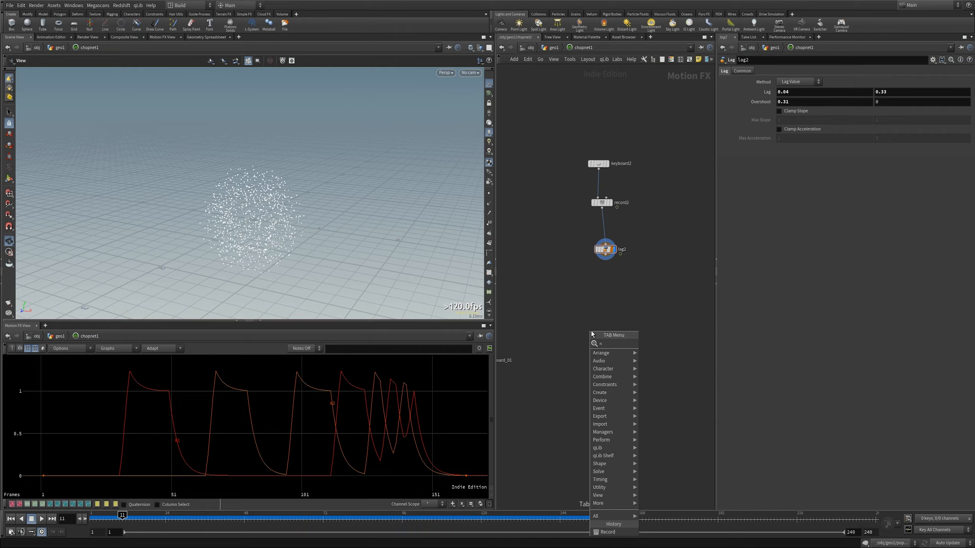
text(u)
key(Return)
click(599, 338)
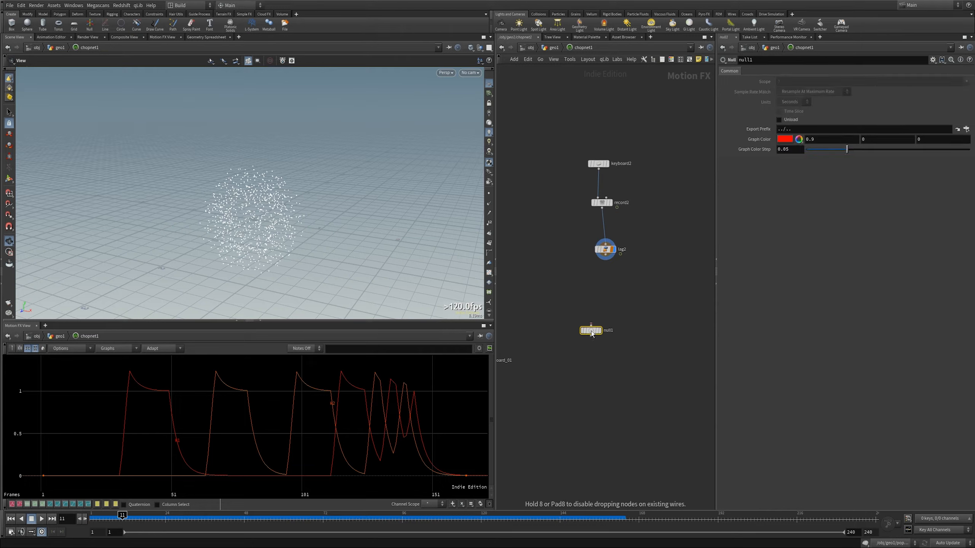
drag(601, 340, 608, 359)
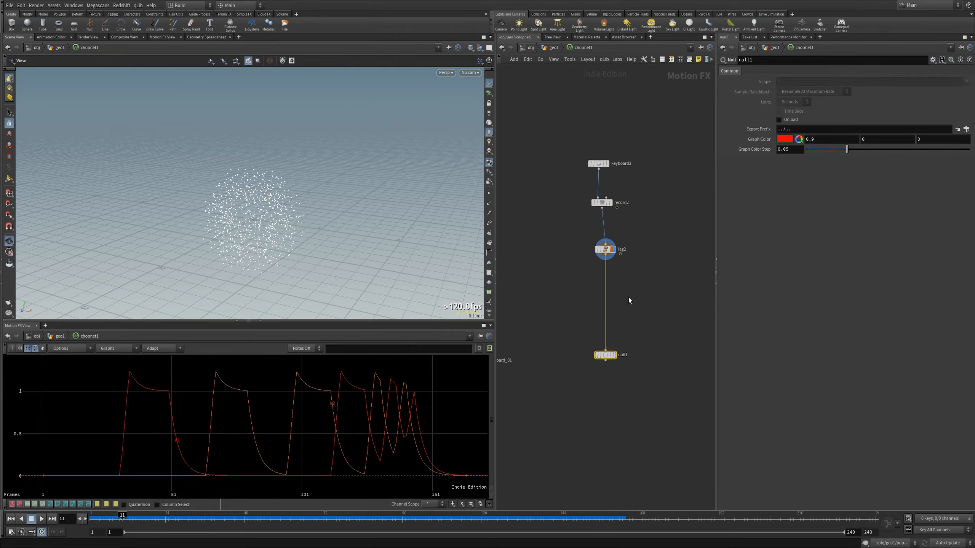
Display the new null instead of lag2 and align both nodes vertically under record2
click(616, 356)
drag(607, 253, 605, 251)
drag(606, 355, 602, 356)
click(672, 268)
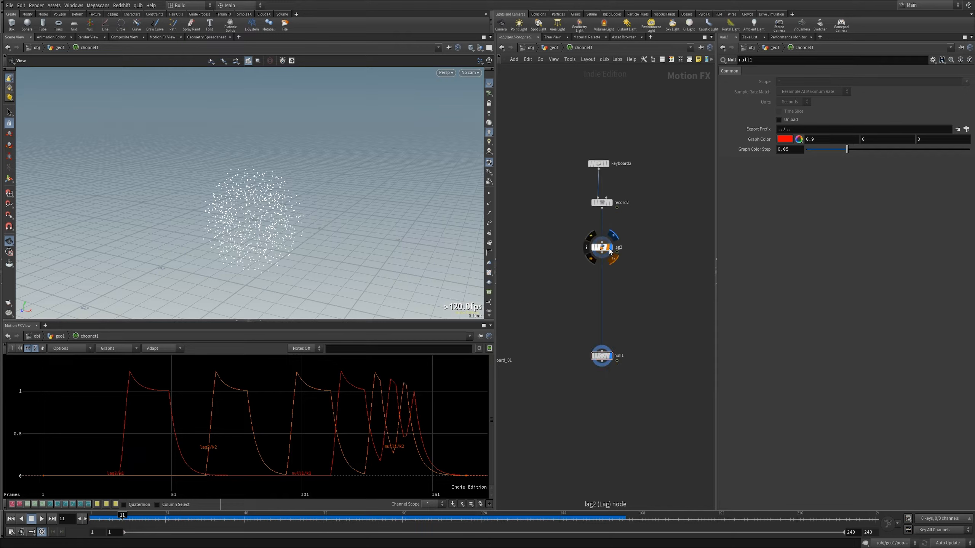
drag(609, 250, 609, 254)
click(609, 356)
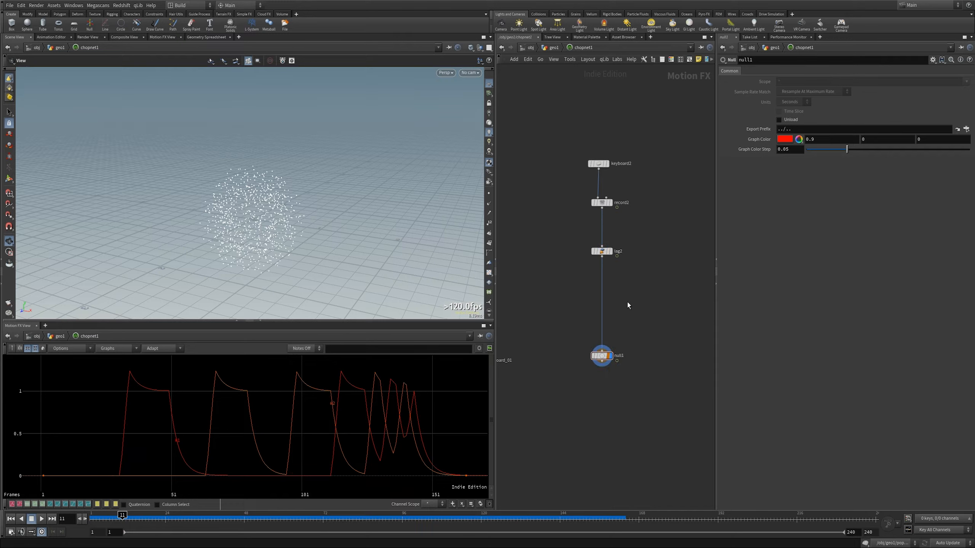
drag(602, 356, 601, 353)
middle_drag(620, 318, 621, 311)
Return to the geo1 network and bring up the parameters of pointvelocity1
click(553, 48)
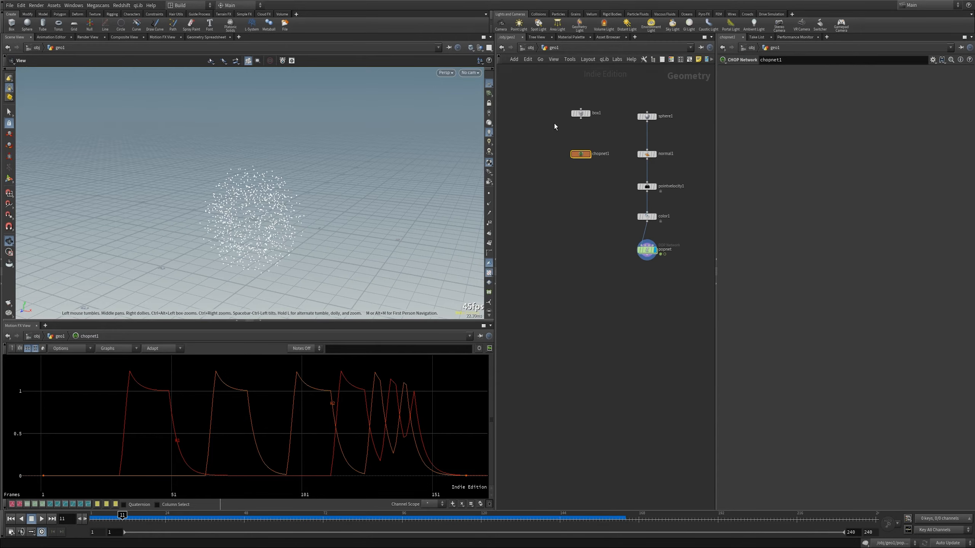
scroll(542, 268, up, 2)
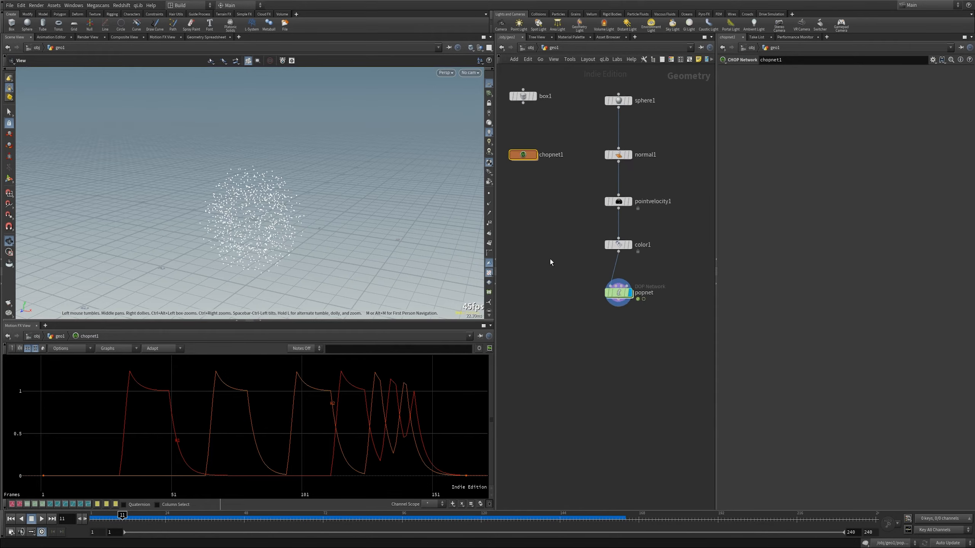
click(620, 201)
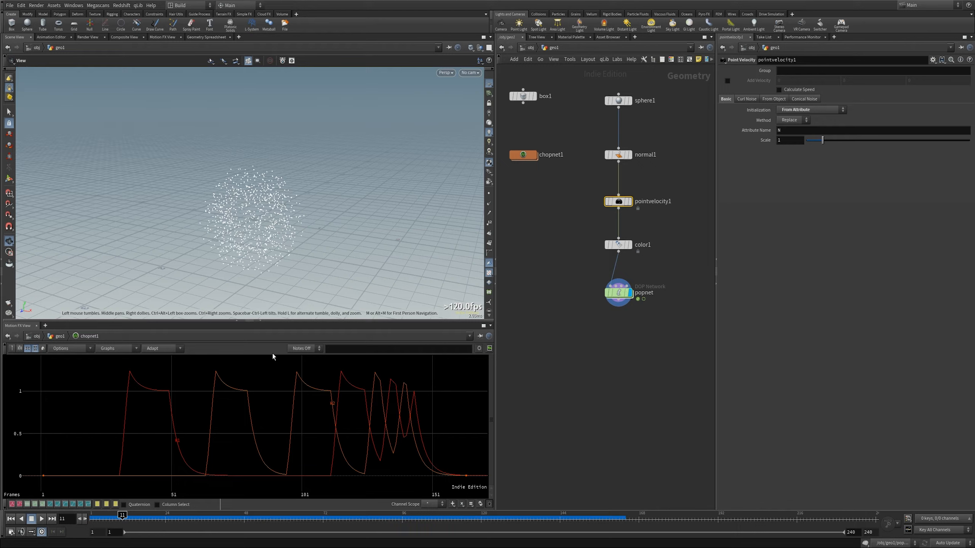
click(178, 441)
drag(789, 142, 789, 143)
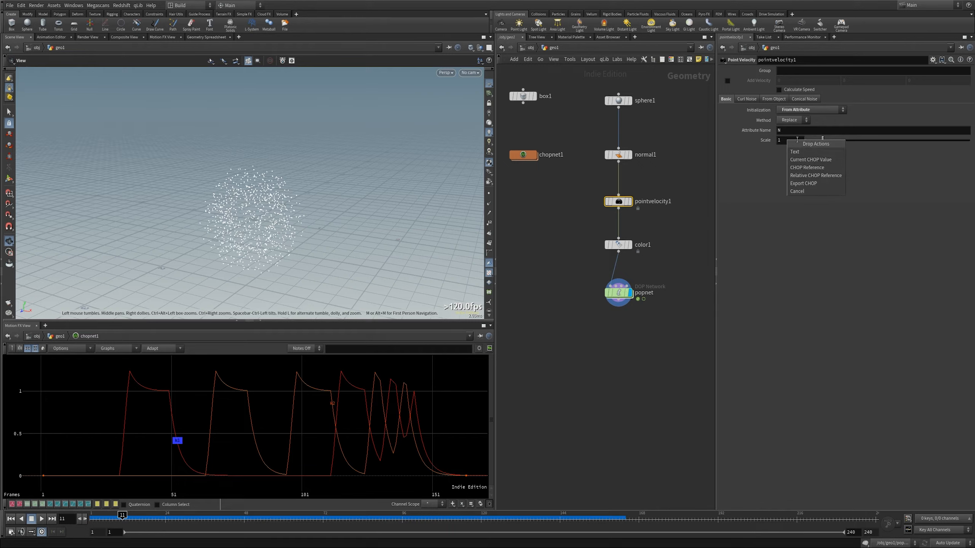
click(808, 162)
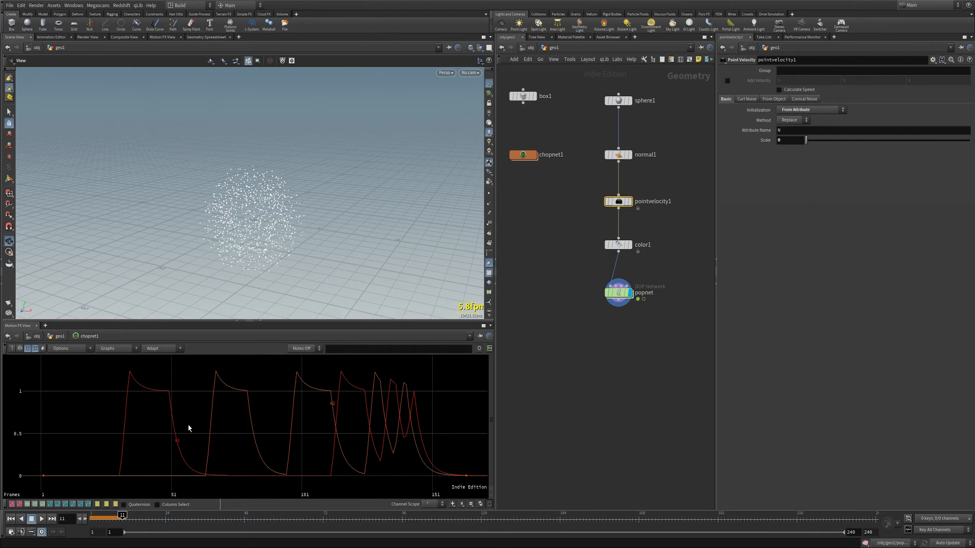
Drive pointvelocity1's Scale with a CHOP reference to the k1 channel of null1 in chopnet1
drag(179, 444, 793, 138)
click(811, 165)
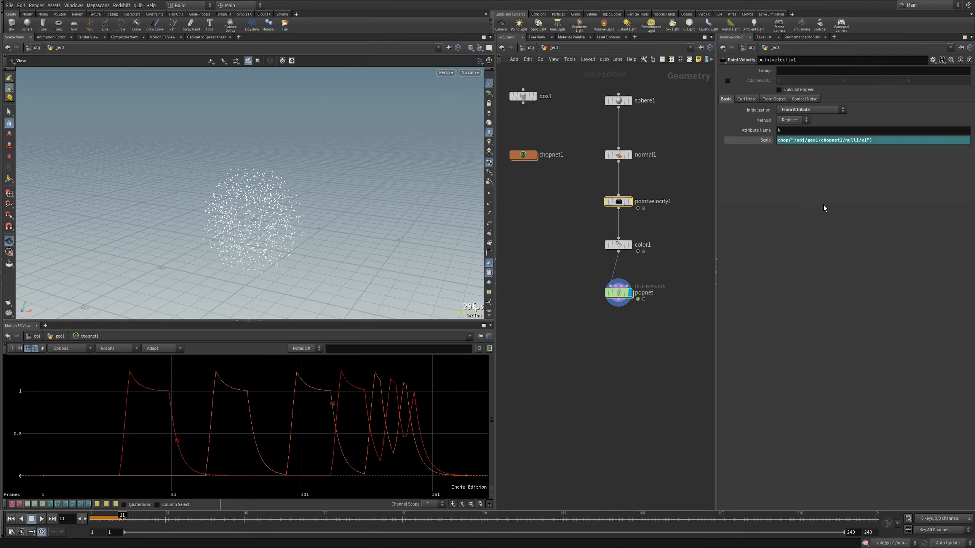
Drive the red component of color1's Color with a CHOP reference to null1's k2 channel
click(619, 244)
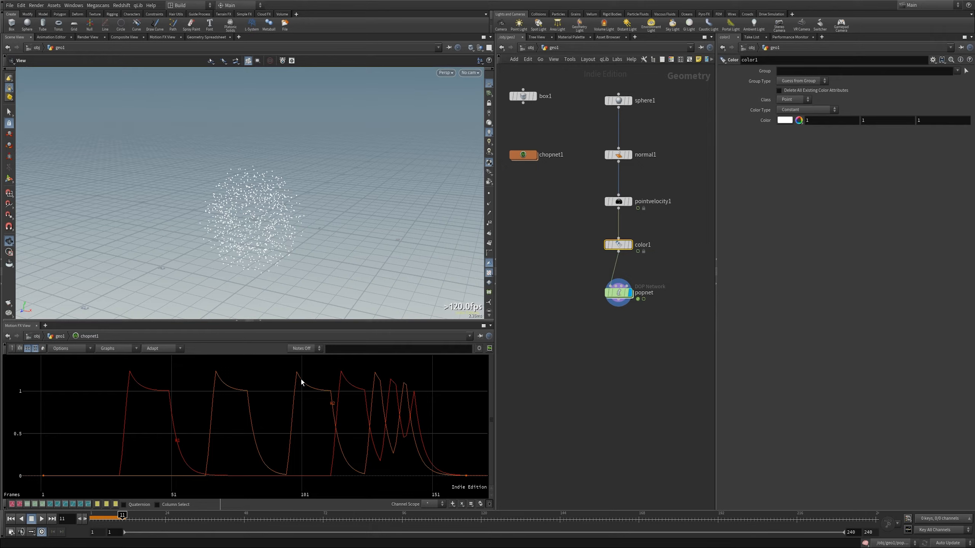
drag(334, 404, 833, 122)
click(856, 149)
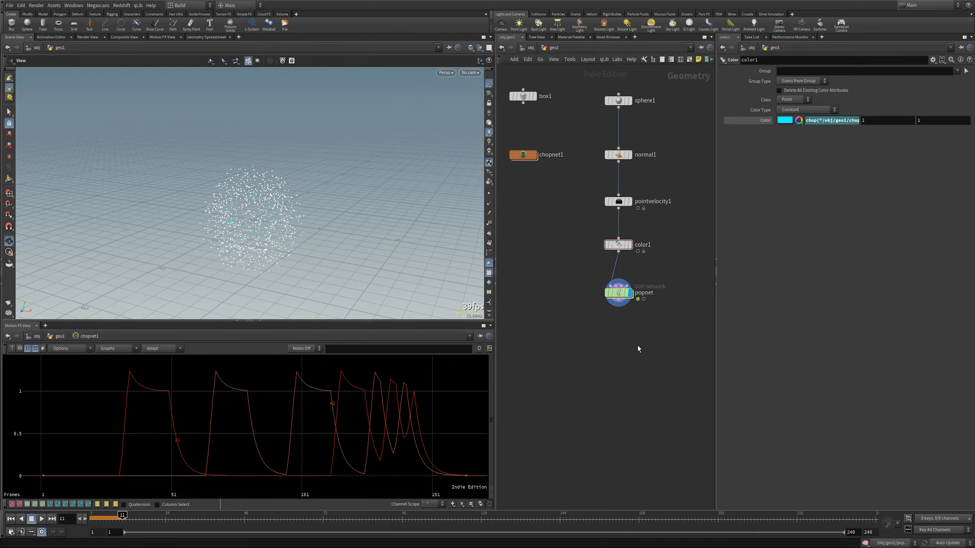
middle_drag(608, 373, 576, 369)
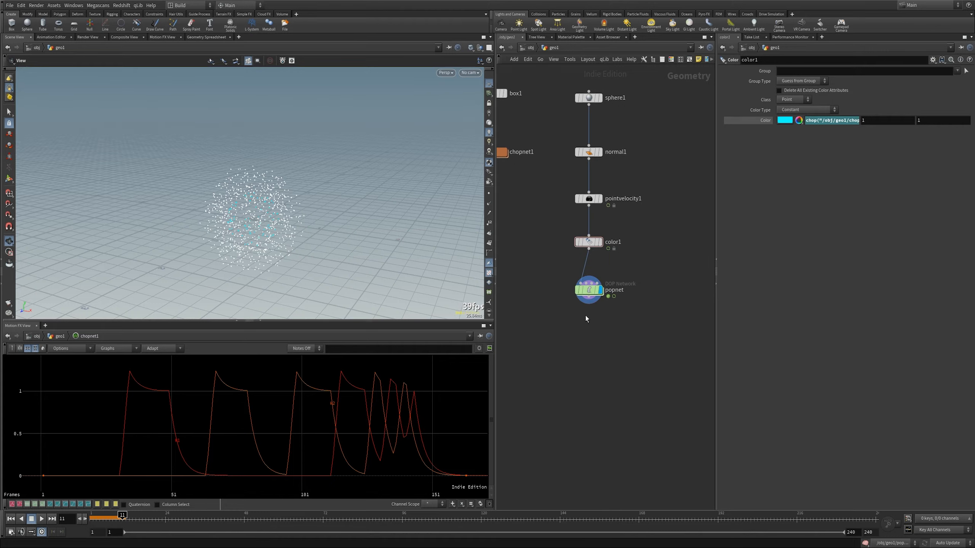
Rewind to frame 1 and play the simulation while triggering k1 and k2 to check the particles' velocity and colour
click(123, 515)
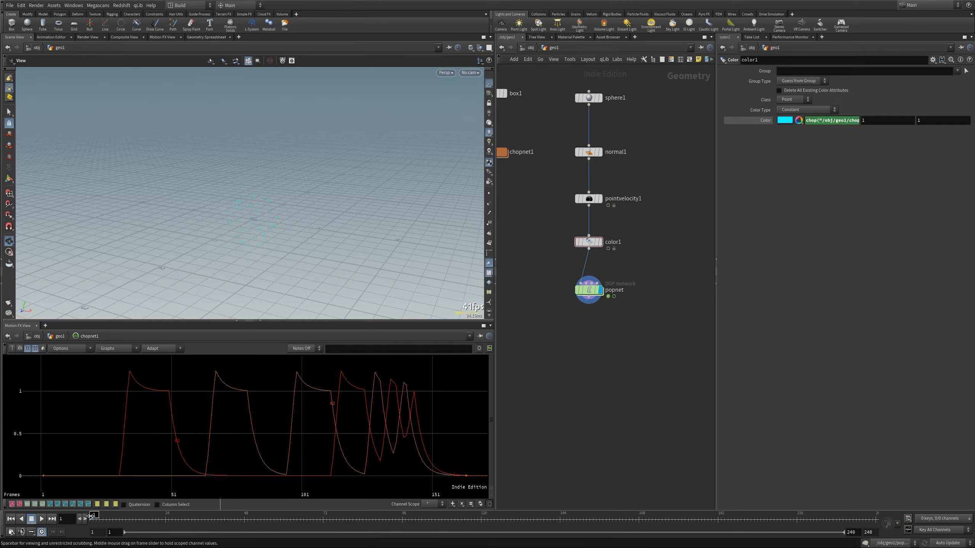
drag(123, 516, 65, 525)
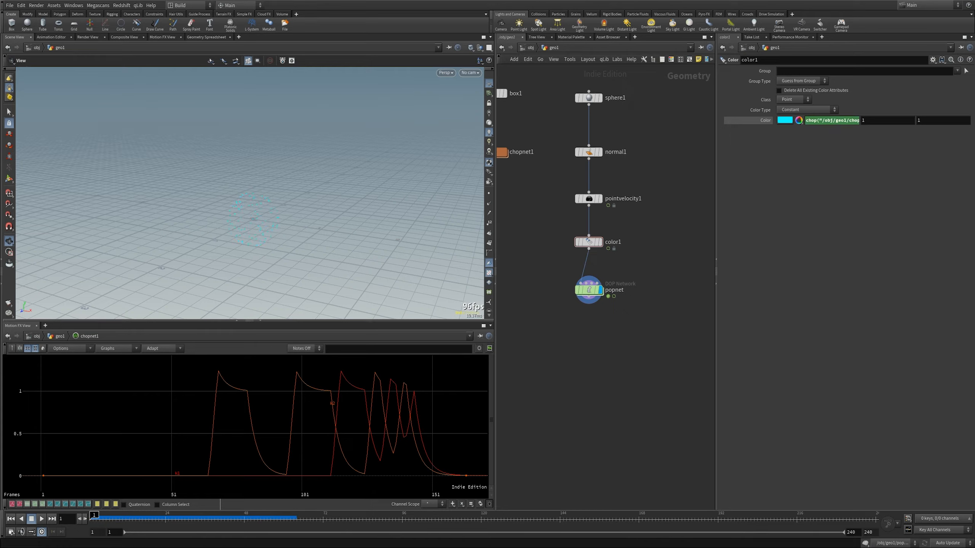
key(Up)
click(42, 518)
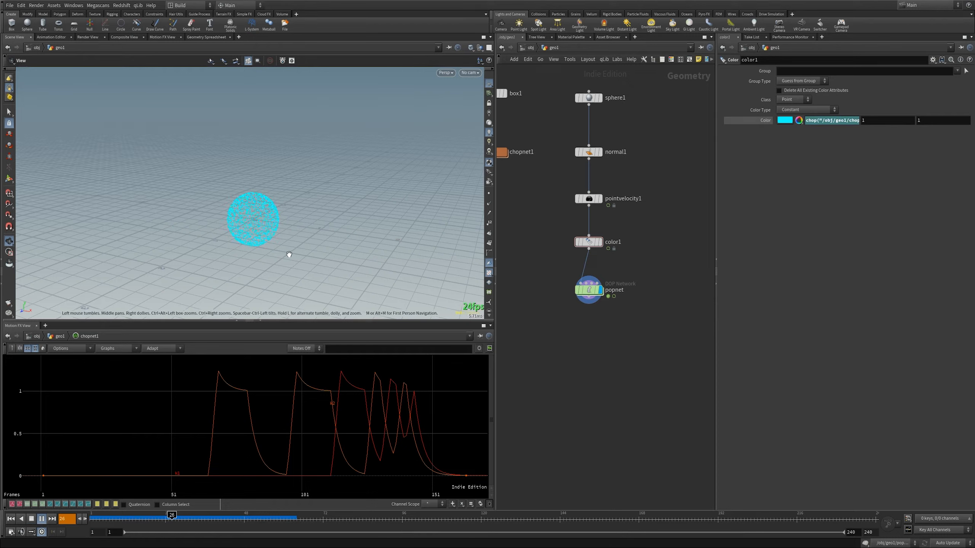
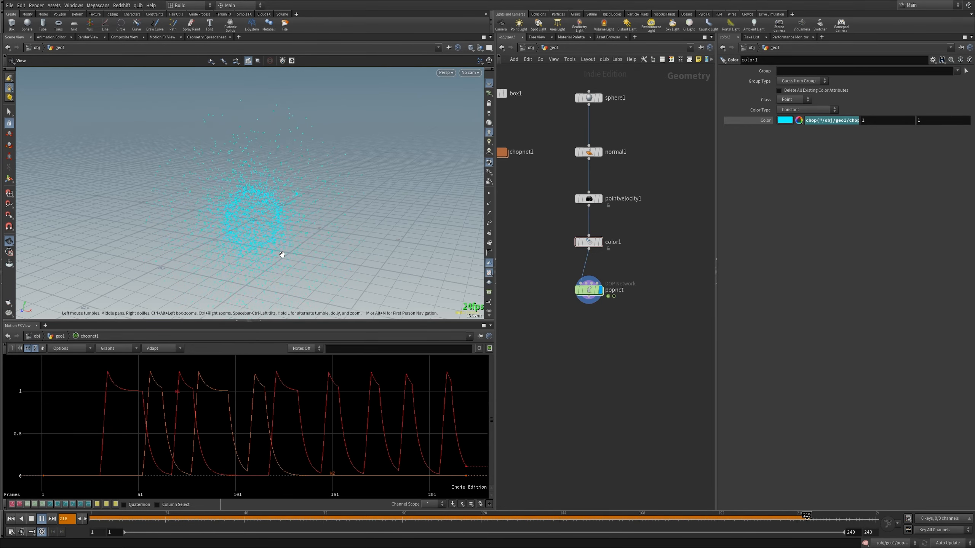
drag(266, 230, 228, 215)
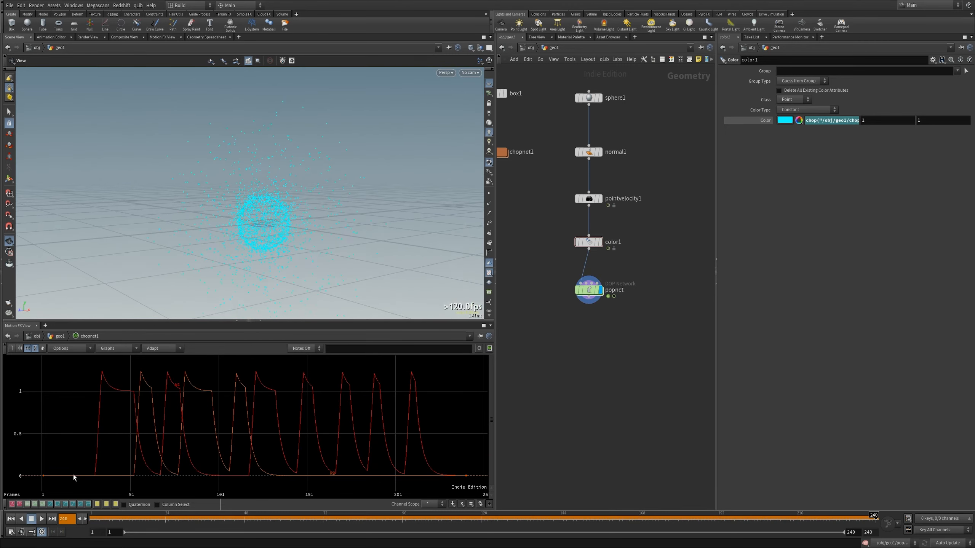
Set playback to Loop, replay the simulation while triggering both key channels, and stop it
mouse_move(43, 533)
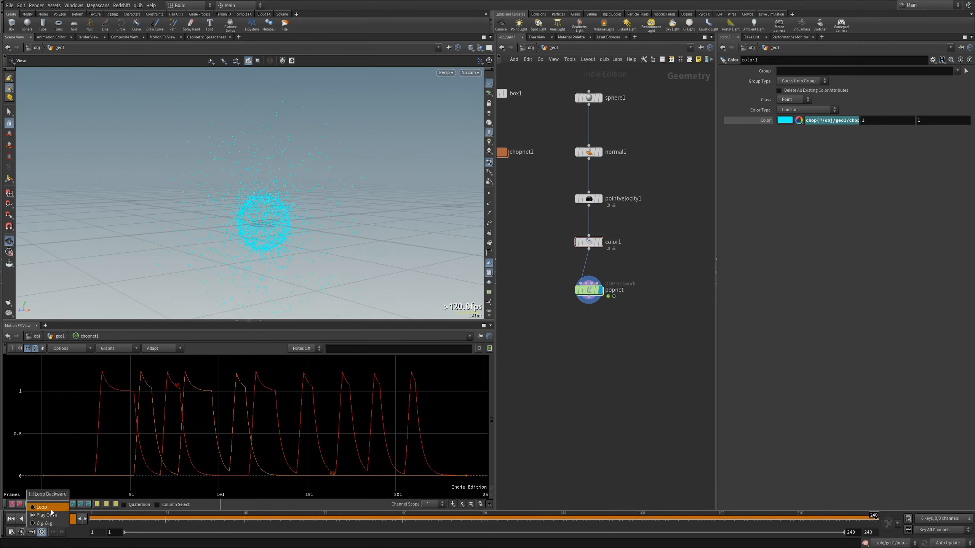
click(50, 508)
click(42, 518)
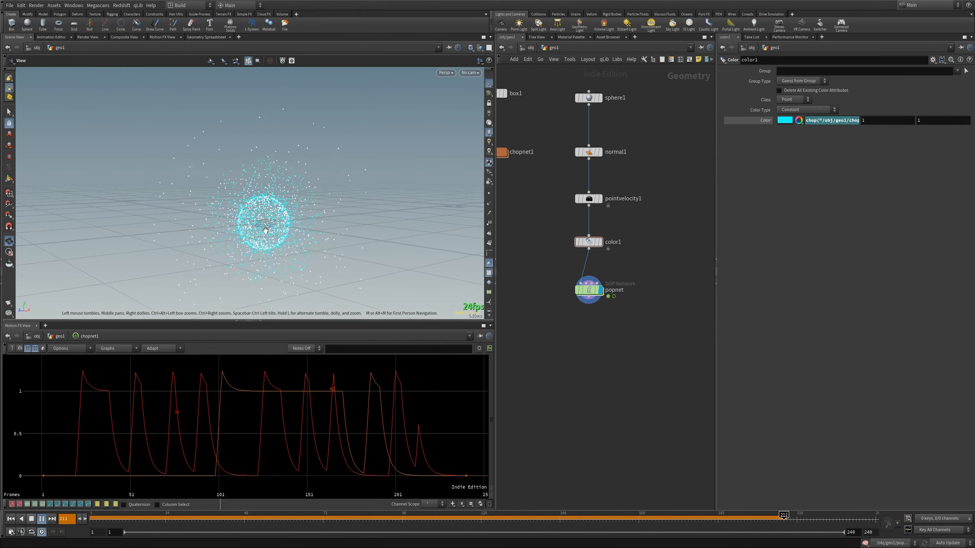
click(31, 519)
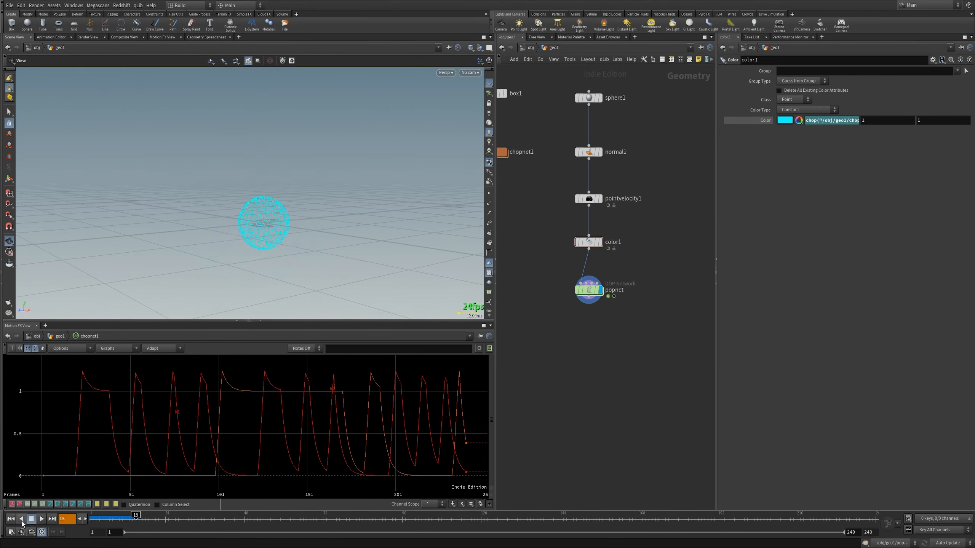
Rewind to frame 1 and add a Test Geometry: Pig Head node in geo1, beside the sphere's particle network
click(10, 518)
scroll(568, 363, down, 5)
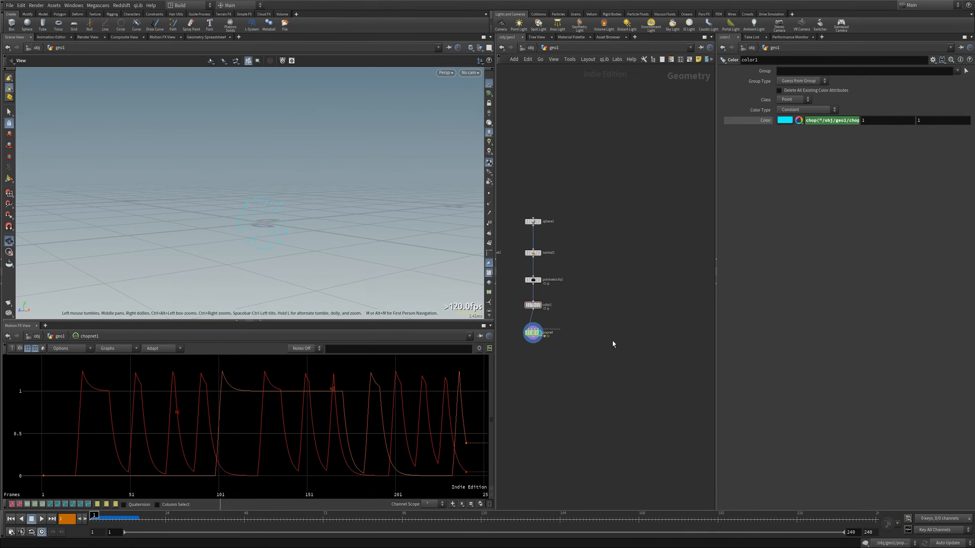
middle_drag(673, 286, 656, 283)
scroll(586, 230, up, 2)
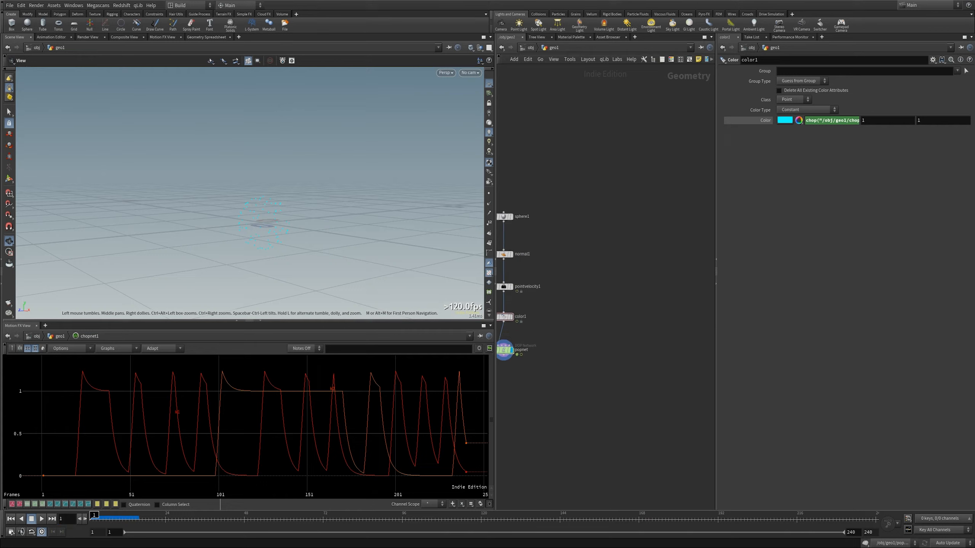
middle_drag(631, 219, 592, 216)
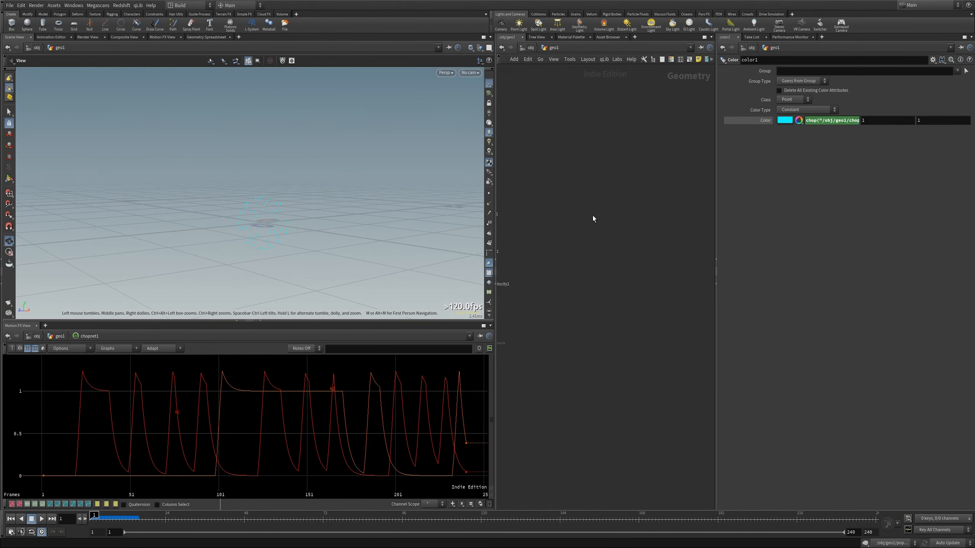
key(Tab)
text(pig)
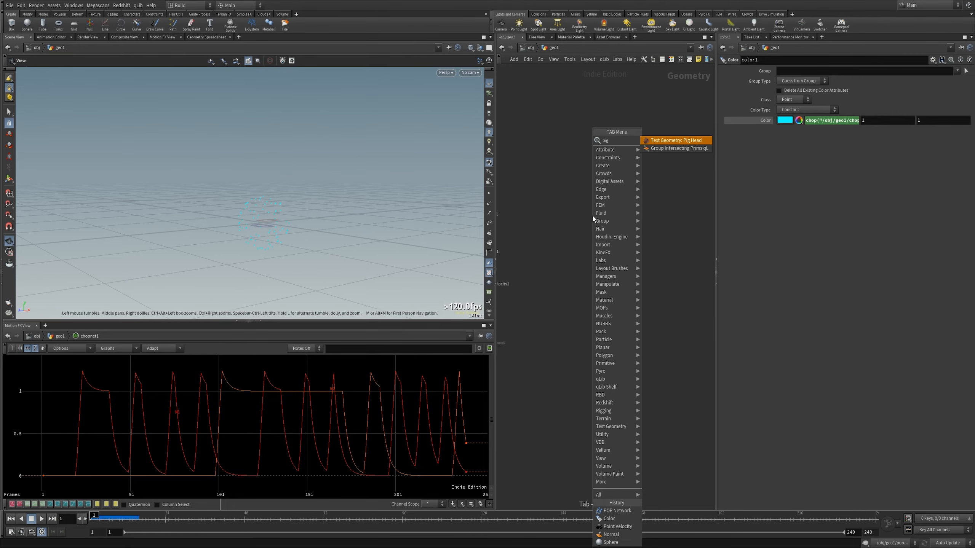
key(Return)
click(593, 219)
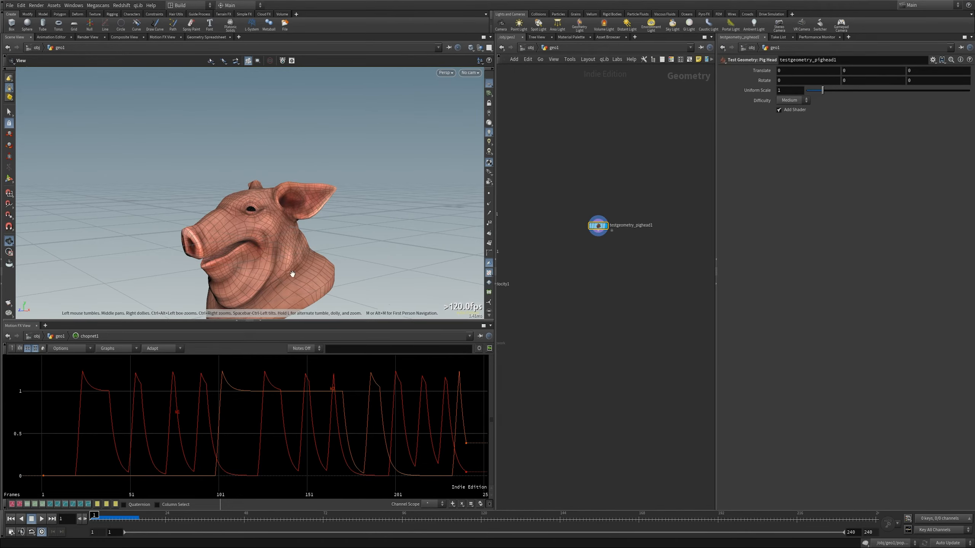
Switch to the Right view, enlarge the viewport, and select the points at the tip of the pig's lower jaw
drag(290, 277, 409, 237)
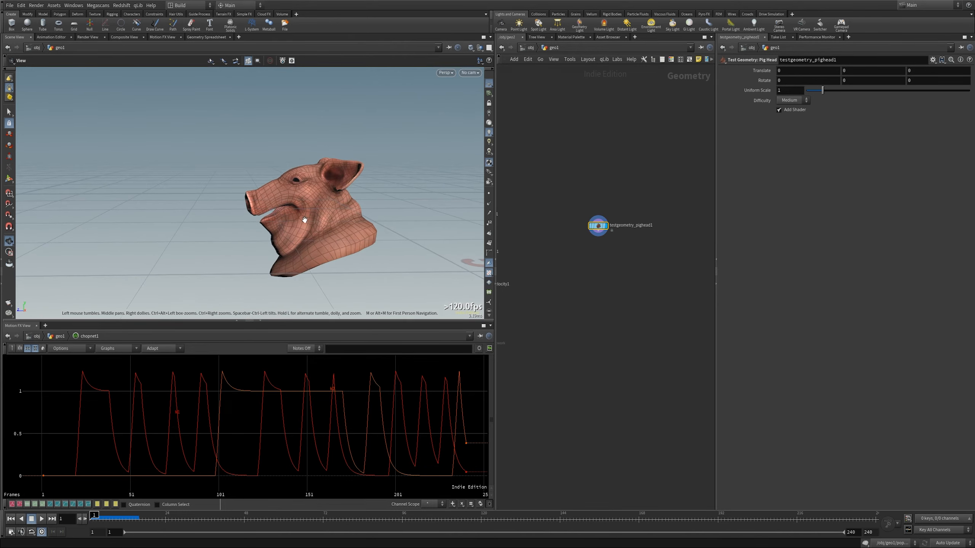
key(space+5)
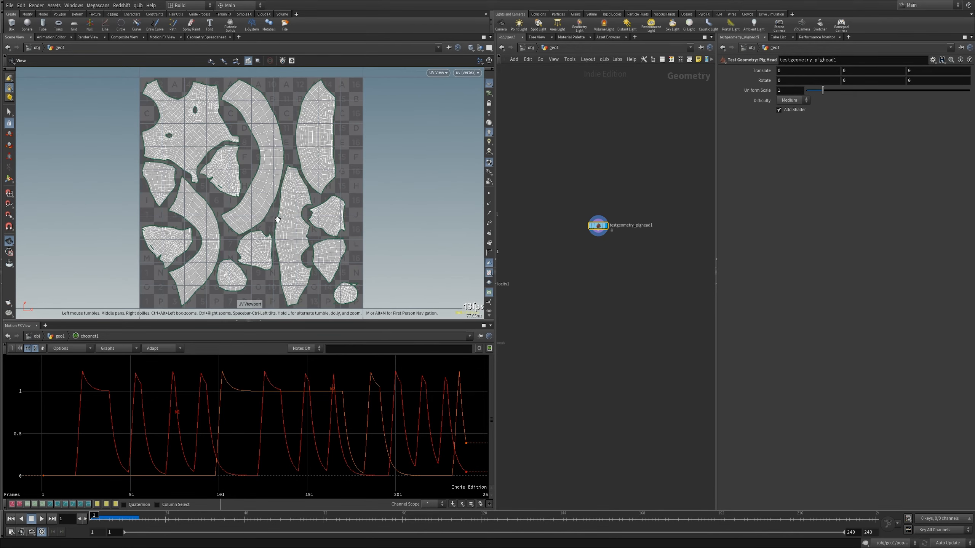
key(space+4)
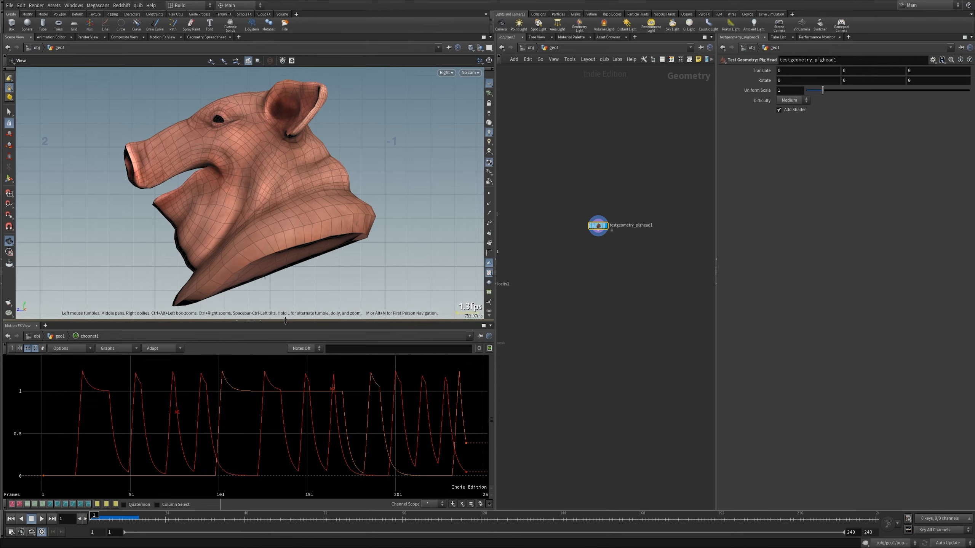
drag(286, 320, 284, 354)
middle_drag(243, 209, 284, 214)
right_drag(284, 214, 227, 221)
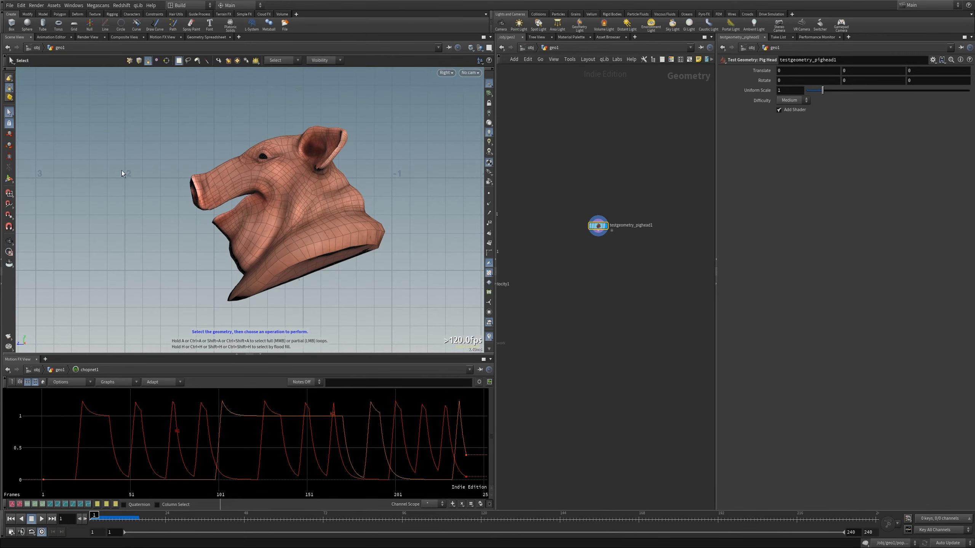
key(s)
click(187, 60)
click(130, 61)
scroll(180, 213, up, 5)
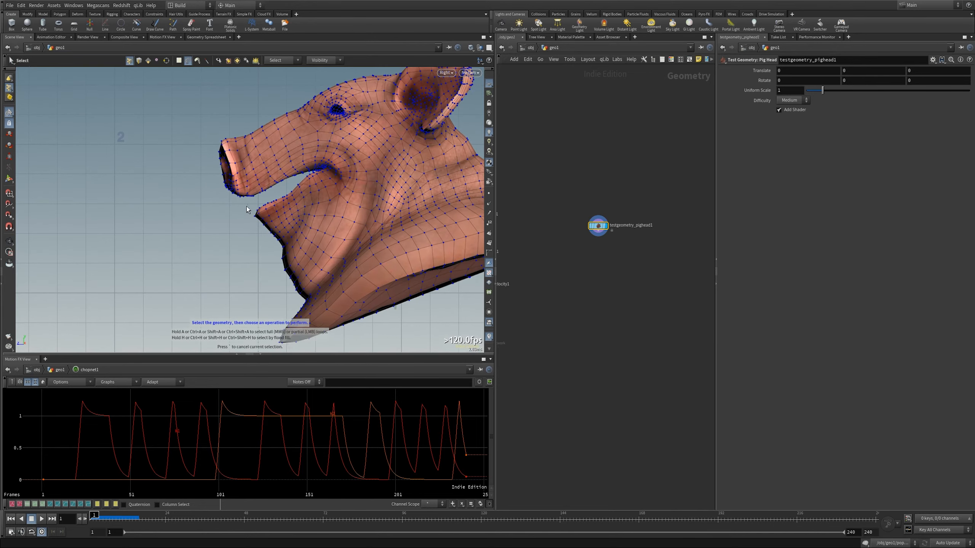
mouse_move(269, 238)
mouse_down()
mouse_move(291, 199)
mouse_move(283, 194)
mouse_up()
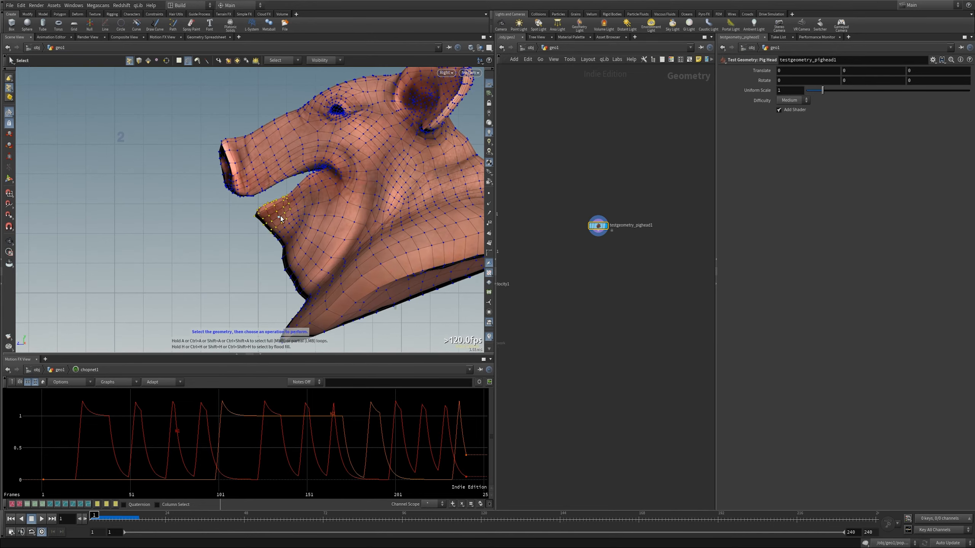
Start a move edit on the selected jaw points, enable the Soft Falloff visualizer, and set the soft radius to about 0.149
key(t)
scroll(279, 216, up, 15)
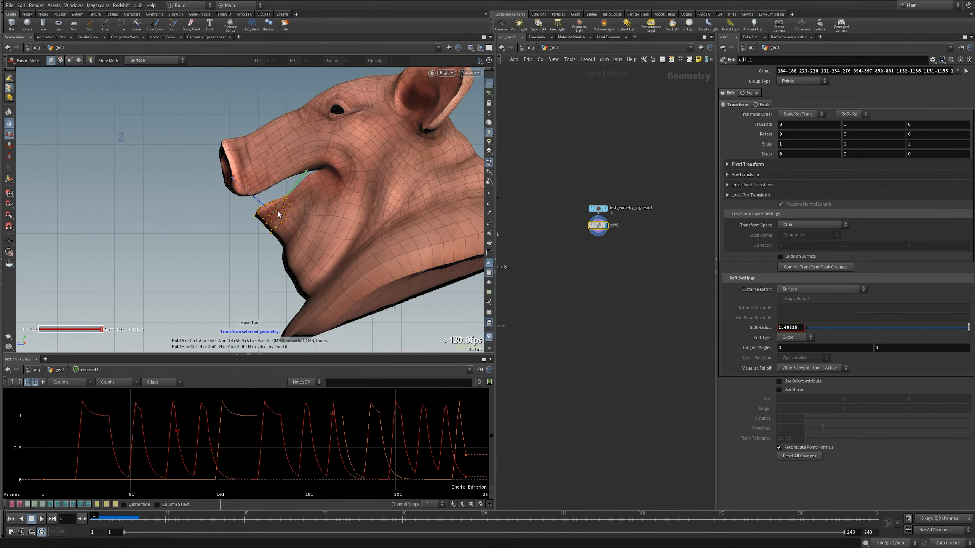
scroll(279, 216, up, 10)
click(489, 337)
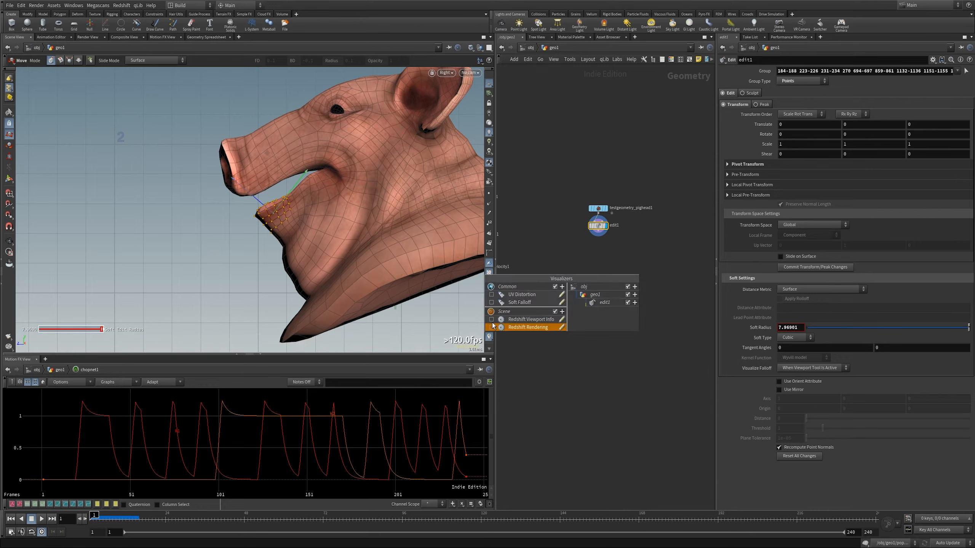
click(491, 303)
scroll(294, 227, down, 20)
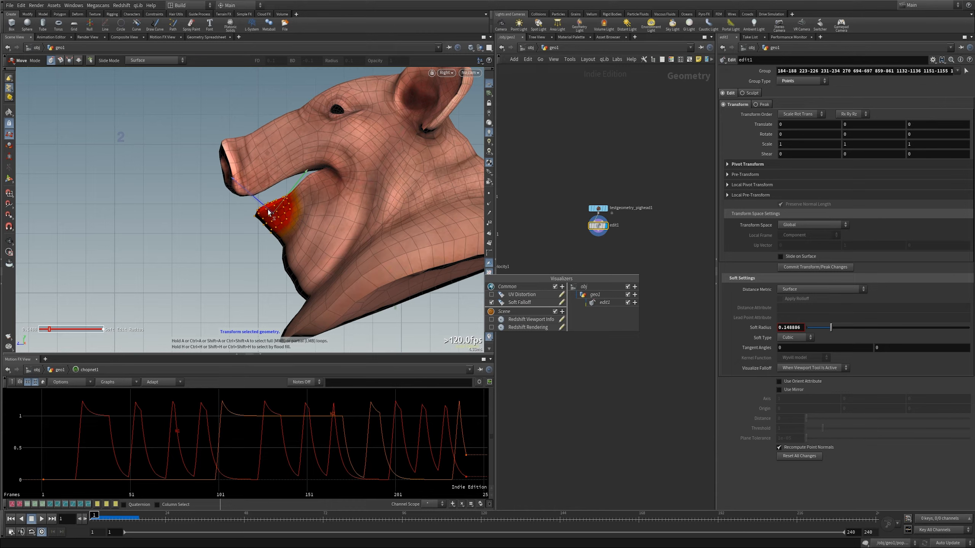
Open the mouth by moving the jaw points down and rotating them about 21.4 degrees in X with a soft radius of about 0.54
drag(275, 212, 264, 229)
scroll(265, 230, up, 8)
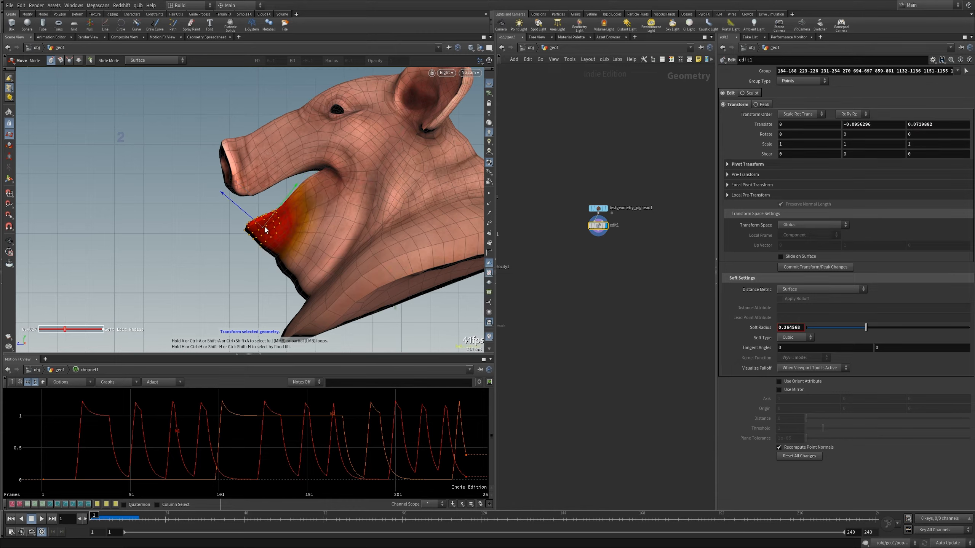
scroll(269, 233, down, 2)
key(r)
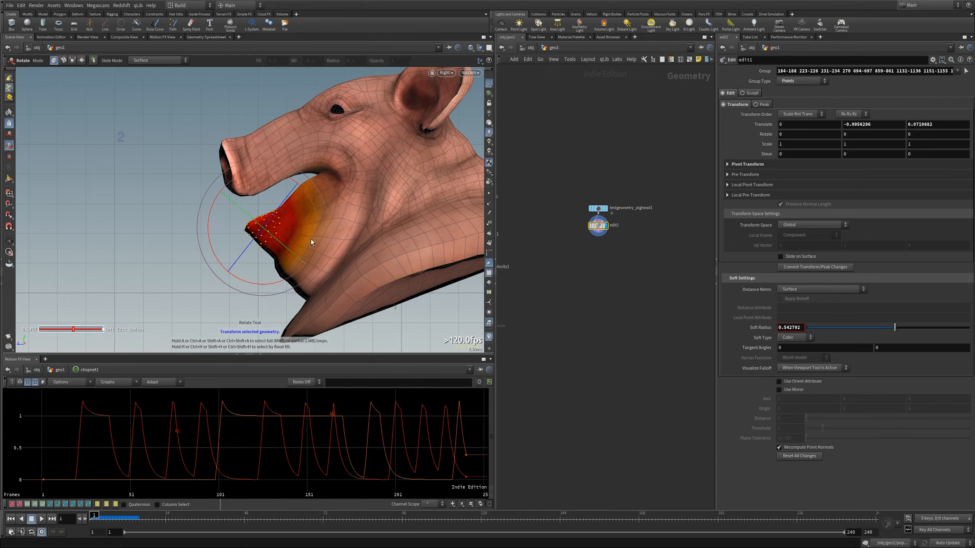
mouse_move(315, 236)
mouse_down()
mouse_move(317, 215)
mouse_move(270, 240)
mouse_move(272, 263)
mouse_up()
key(t)
Select the snout points, rotate them about -12.1 degrees in X, and move them by about 0.048 in Y and 0.031 in Z
key(s)
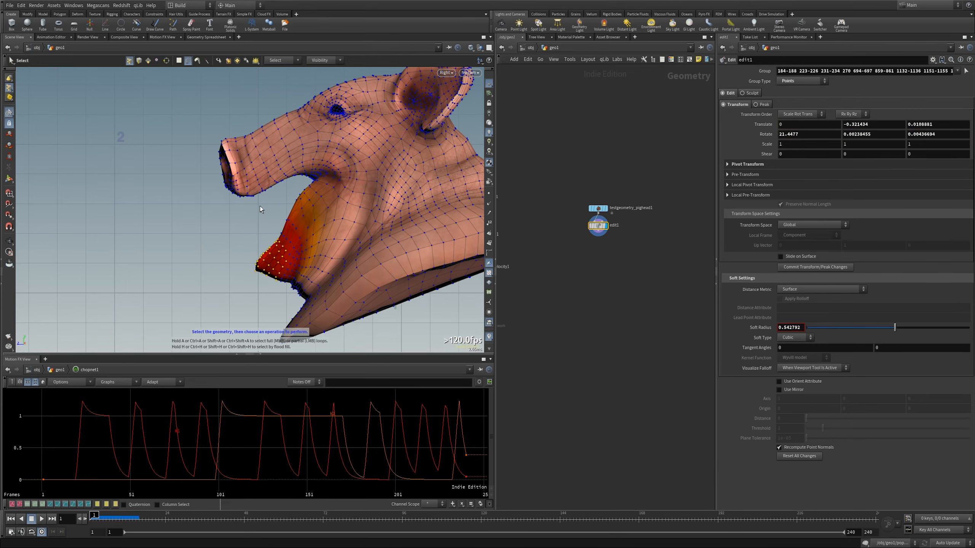
mouse_move(260, 207)
mouse_down()
mouse_move(271, 153)
mouse_move(241, 209)
mouse_move(257, 218)
mouse_up()
key(t)
key(r)
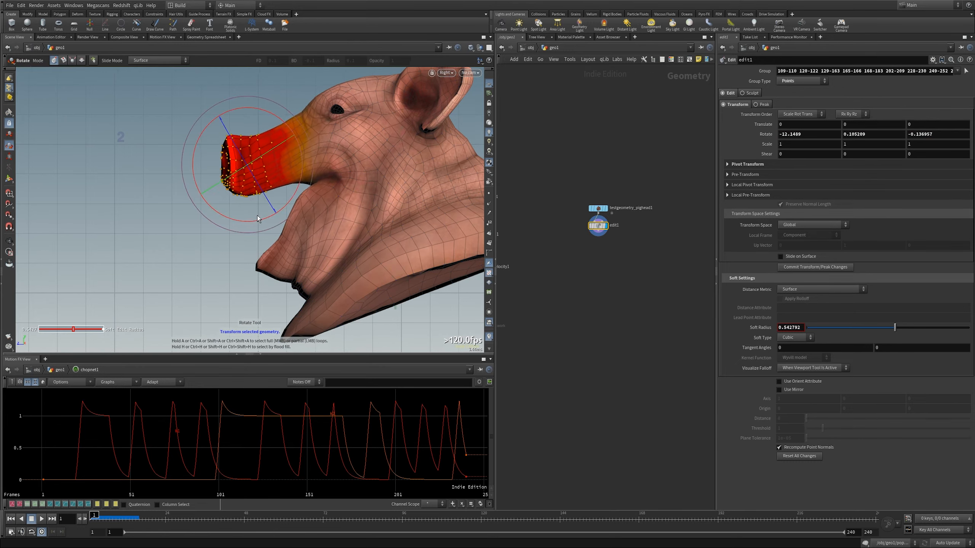
key(t)
drag(250, 175, 241, 162)
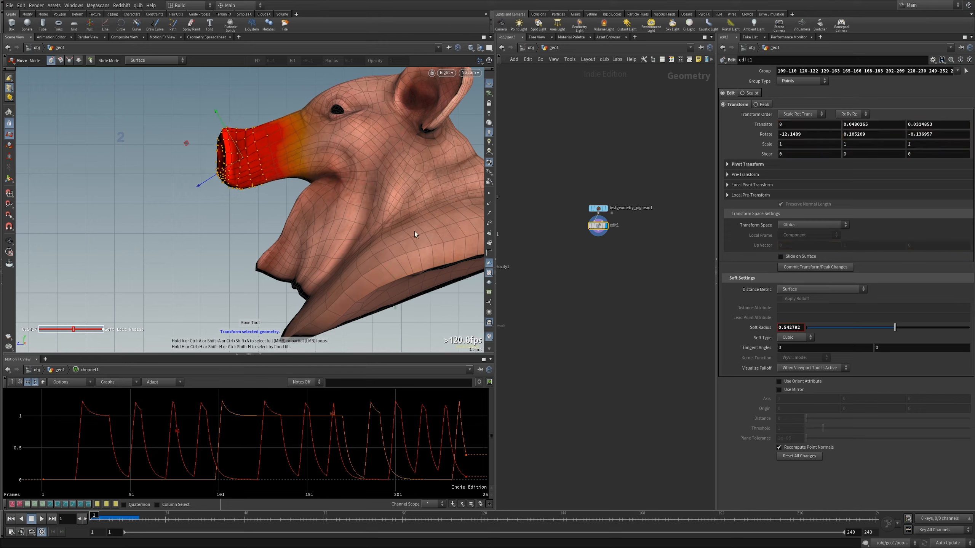
Add a Blend Shapes node and connect testgeometry_pighead1 as its first input and edit1 as its blend target
key(Tab)
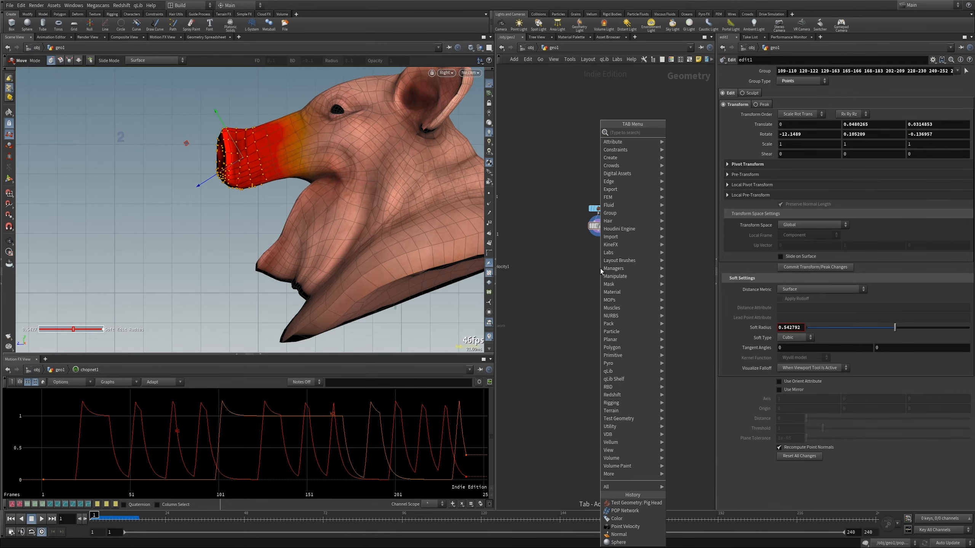
text(ble)
key(Return)
click(600, 268)
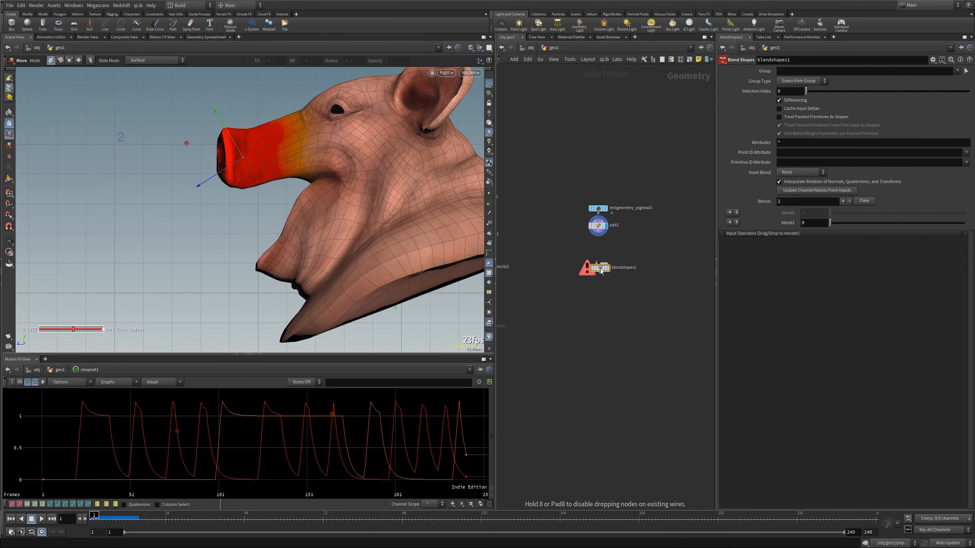
scroll(616, 269, up, 4)
drag(581, 180, 570, 305)
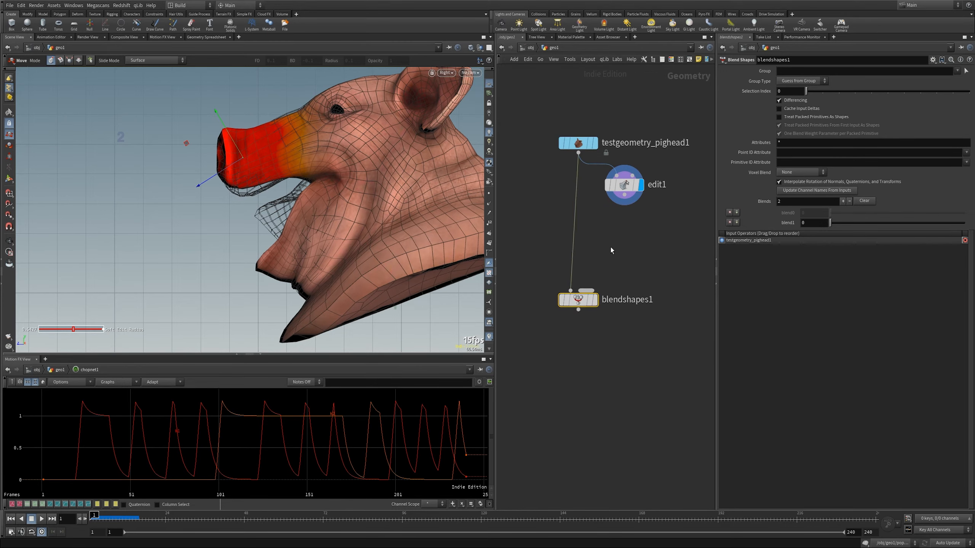
drag(624, 195, 599, 288)
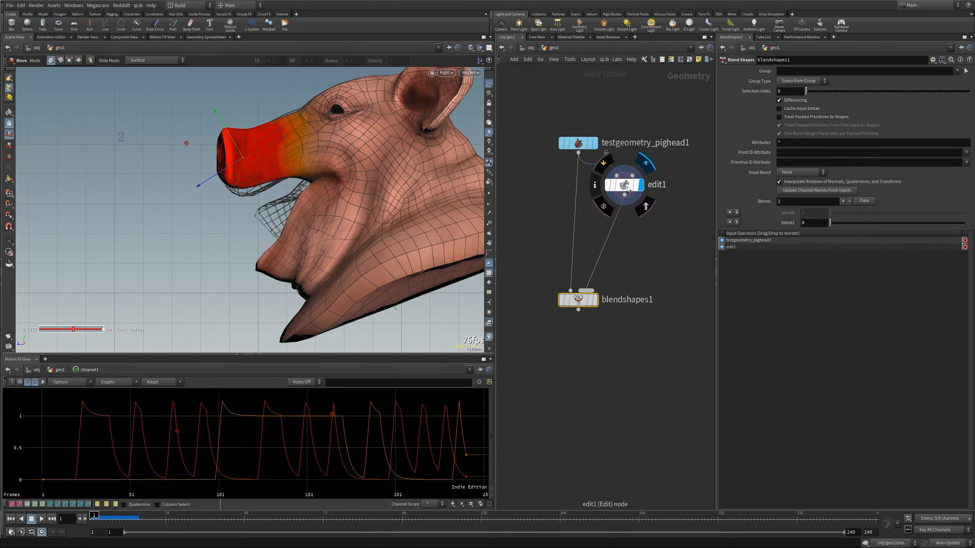
Set blendshapes1 as the displayed node and reposition edit1 between the pig head and blendshapes1
mouse_move(627, 186)
mouse_down()
mouse_move(619, 202)
mouse_move(634, 193)
mouse_up()
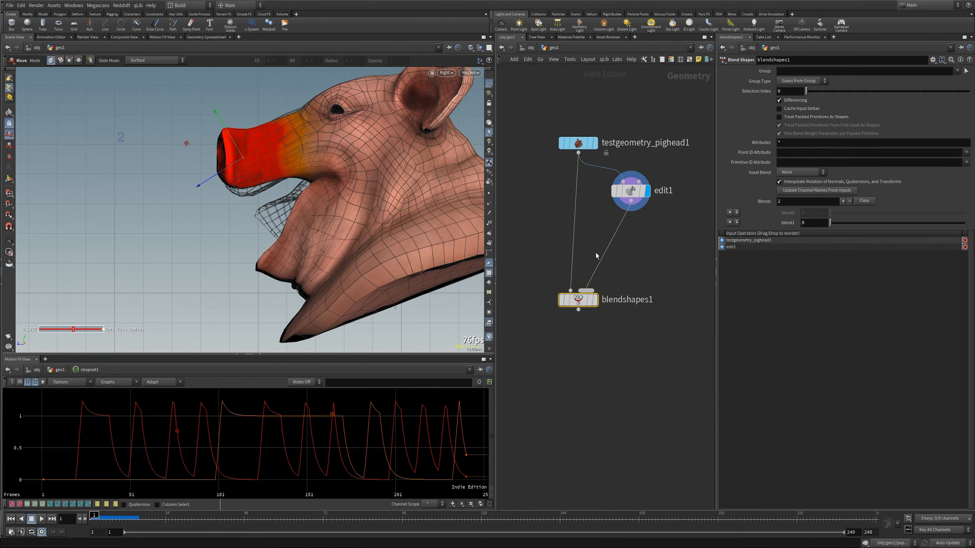
click(595, 300)
click(643, 192)
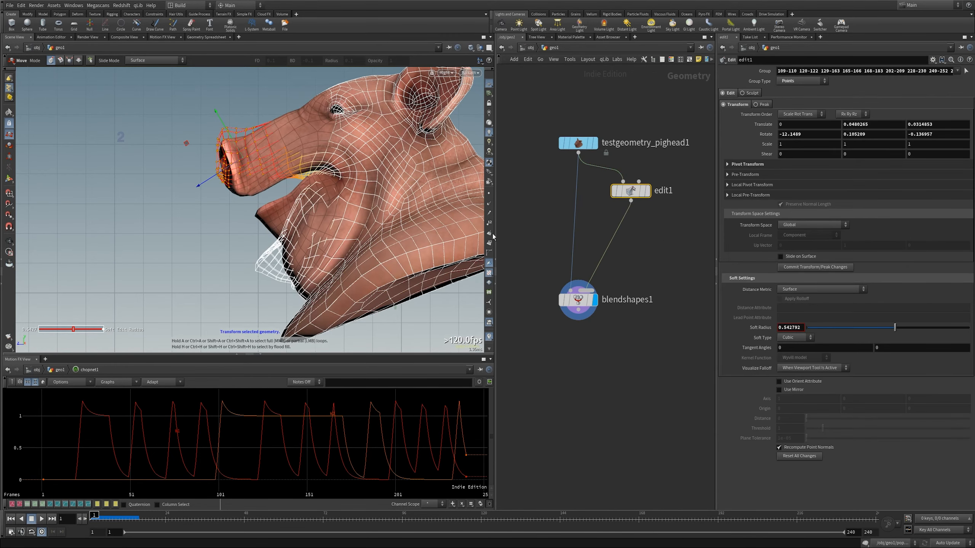
click(583, 302)
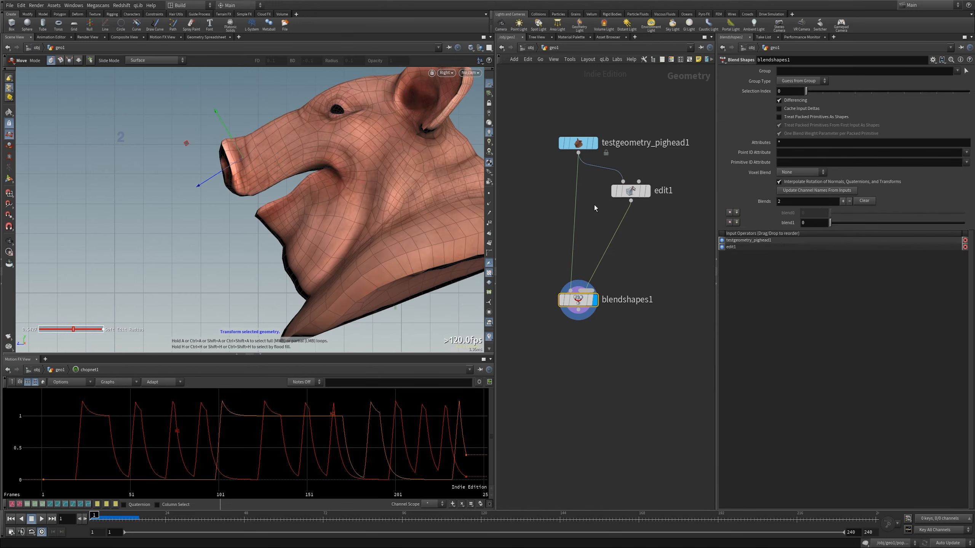
drag(632, 191, 623, 194)
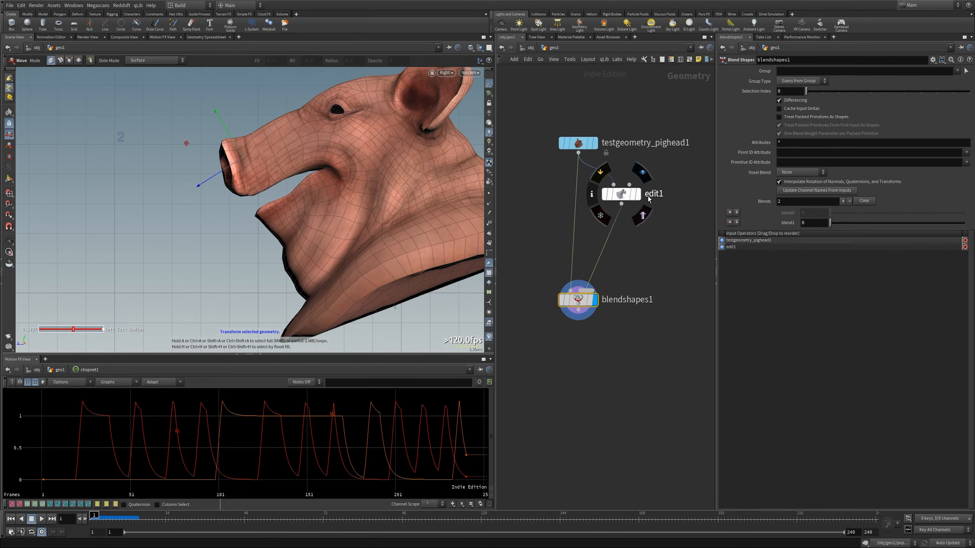
Compare the displayed edit1, pig head and blendshapes1 shapes, and test the blend1 weight back down to 0
click(638, 194)
click(594, 143)
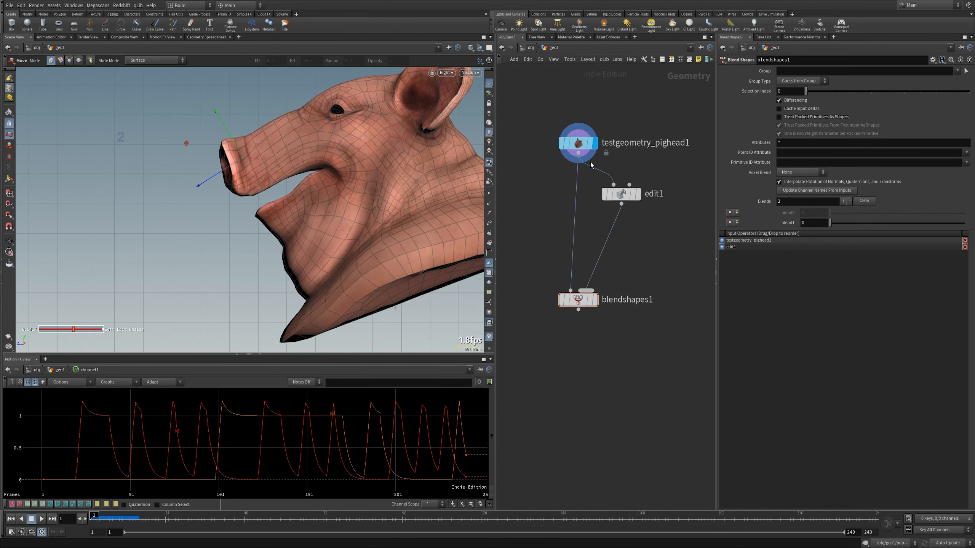
click(594, 300)
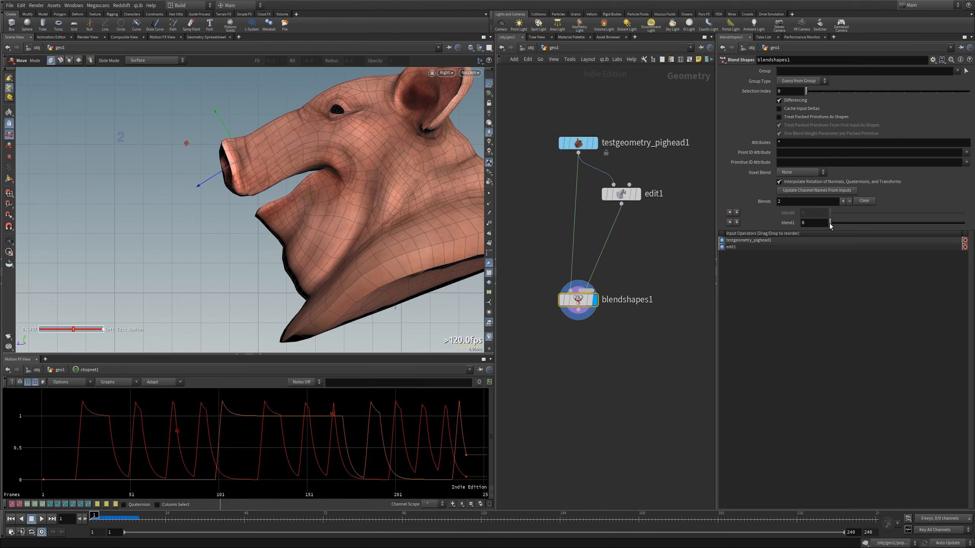
mouse_move(830, 224)
mouse_down()
mouse_move(906, 237)
mouse_move(814, 228)
mouse_up()
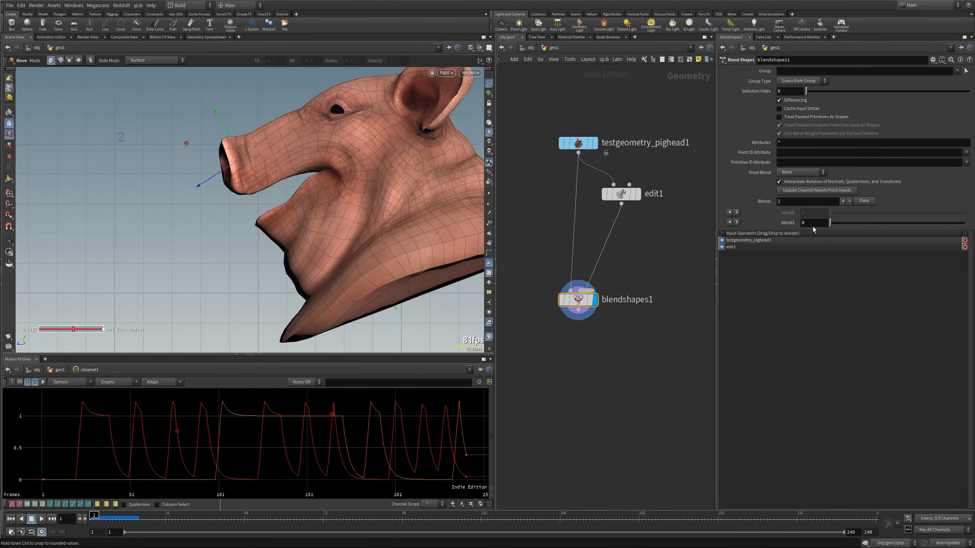
Inside chopnet1, duplicate the Keyboard node that feeds the k1 and k2 channels and place the copy beside it
scroll(631, 342, down, 3)
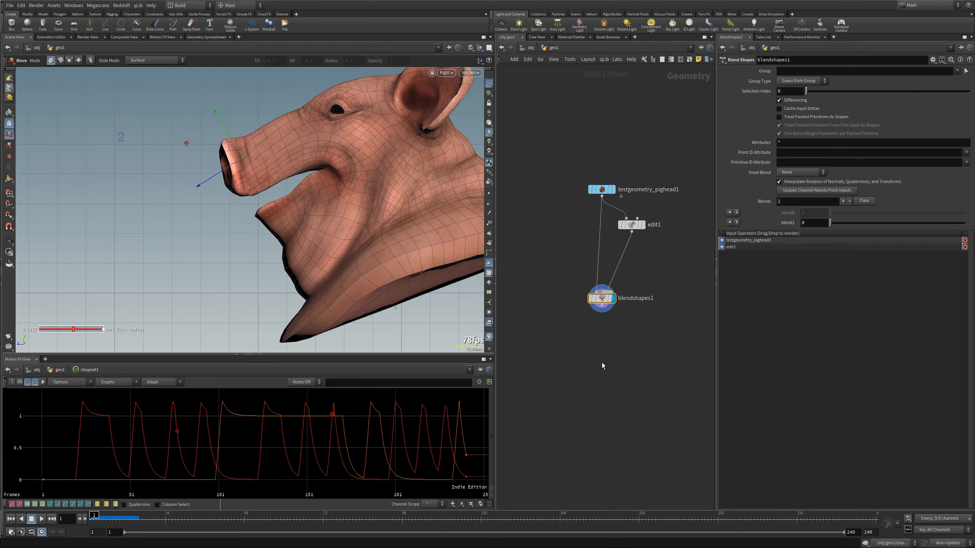
scroll(625, 227, down, 3)
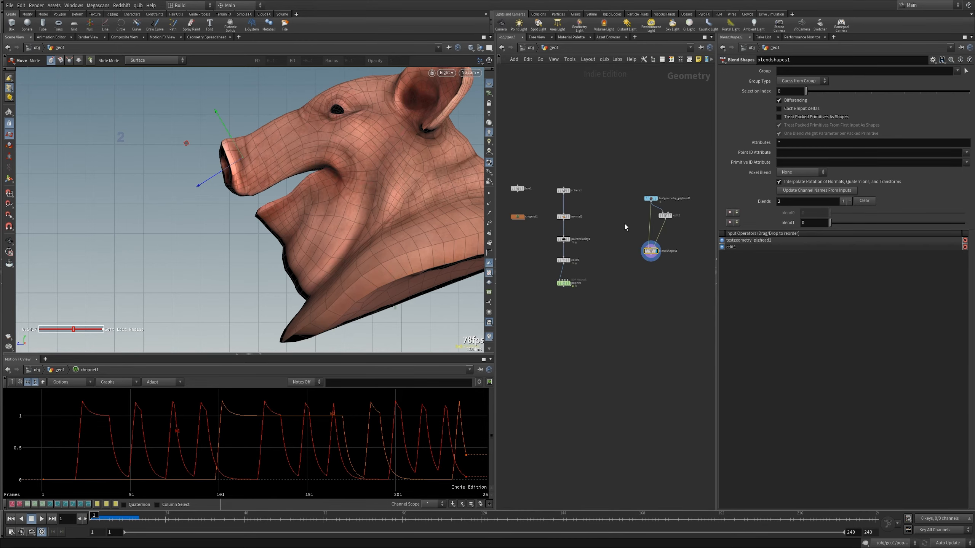
double_click(518, 216)
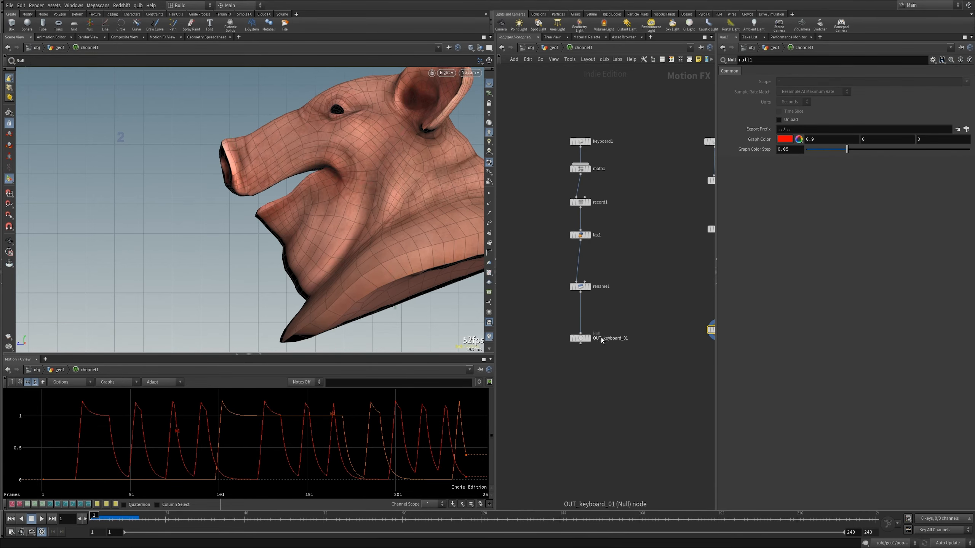
middle_drag(633, 304, 508, 312)
scroll(571, 278, down, 1)
middle_drag(572, 276, 538, 280)
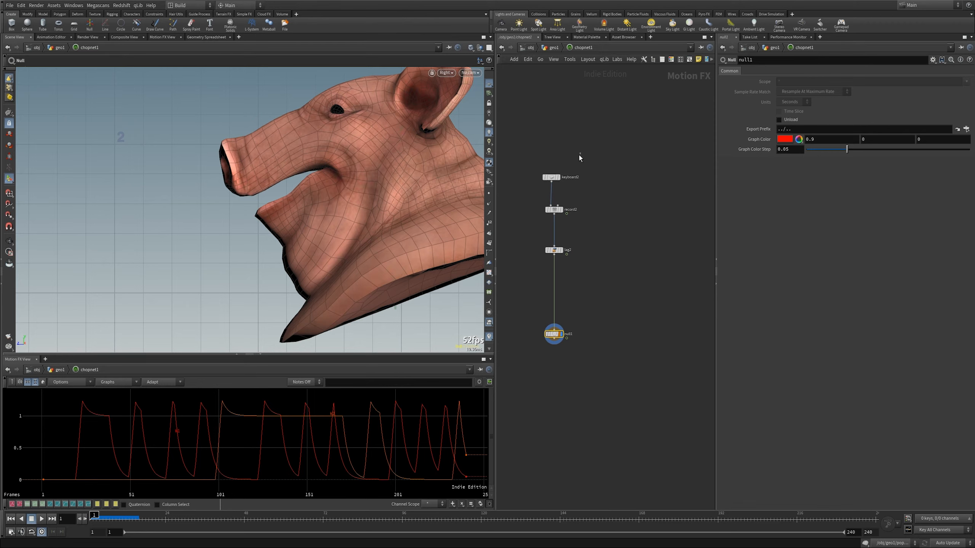
click(554, 178)
alt+drag(554, 178, 641, 180)
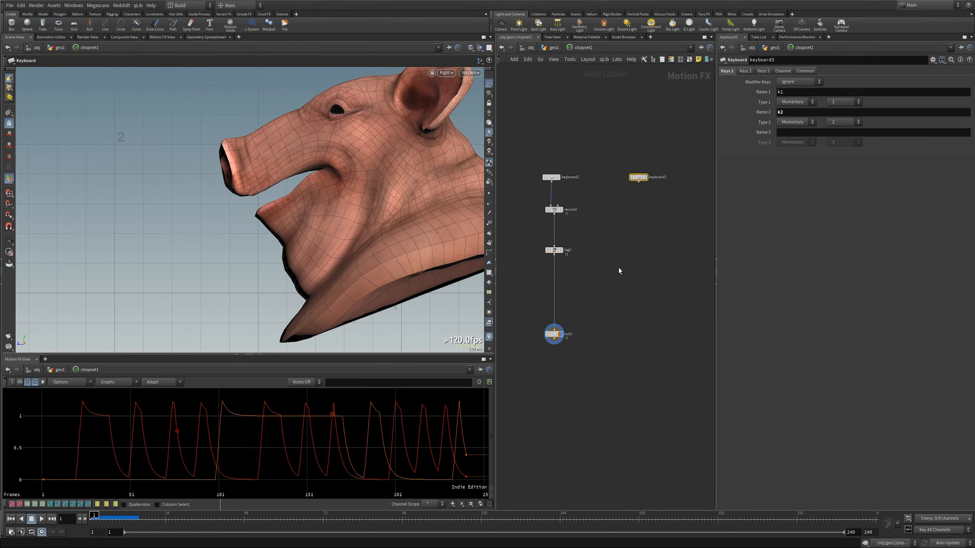
Clear keyboard3's second channel name and duplicate the existing Null, wiring the copy below keyboard3
click(791, 116)
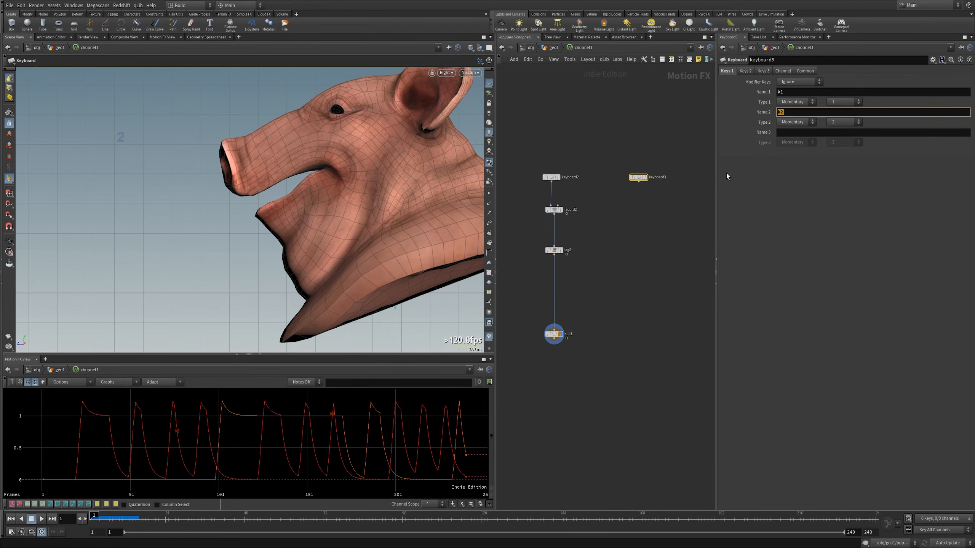
key(Return)
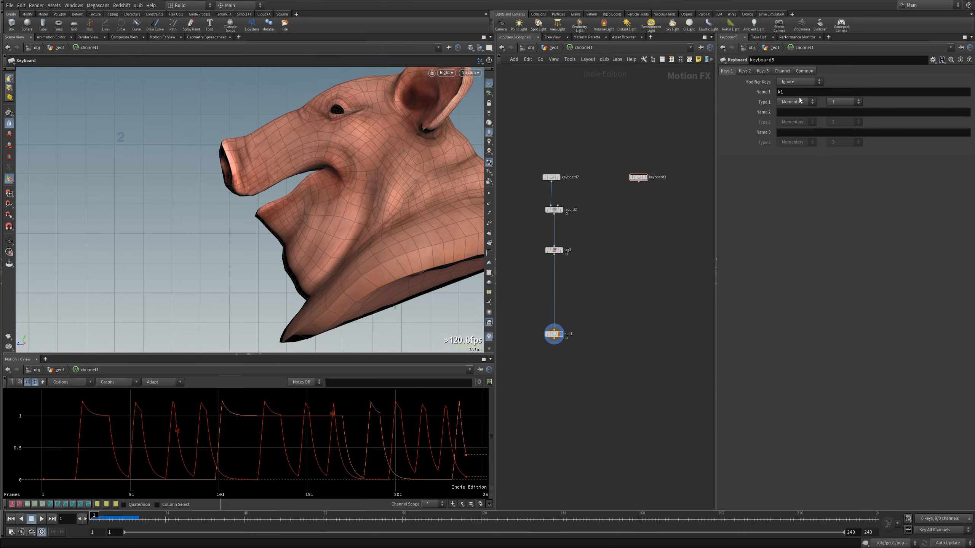
click(556, 334)
alt+drag(556, 334, 640, 184)
Rename the copied Null as OUT_pig
double_click(648, 334)
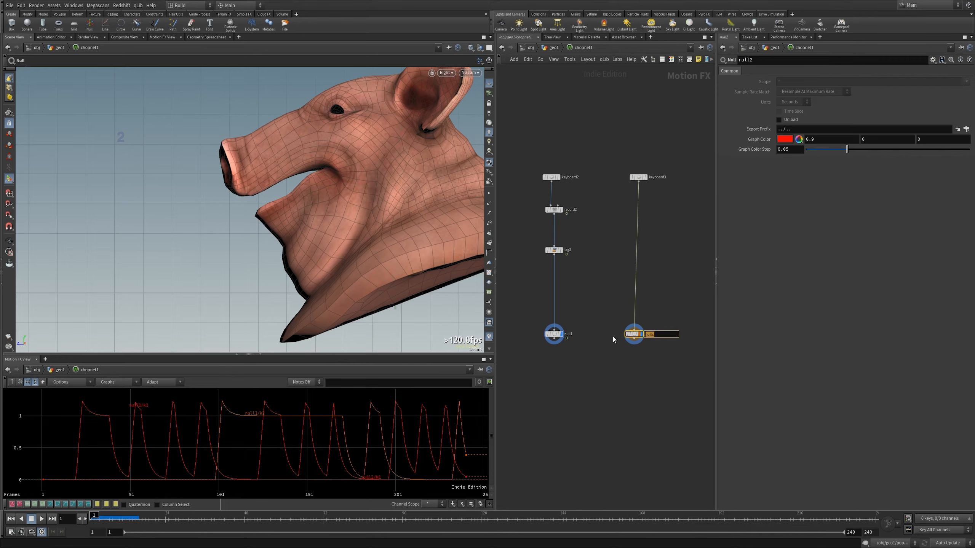
text(OUT_P)
text(ig)
key(Return)
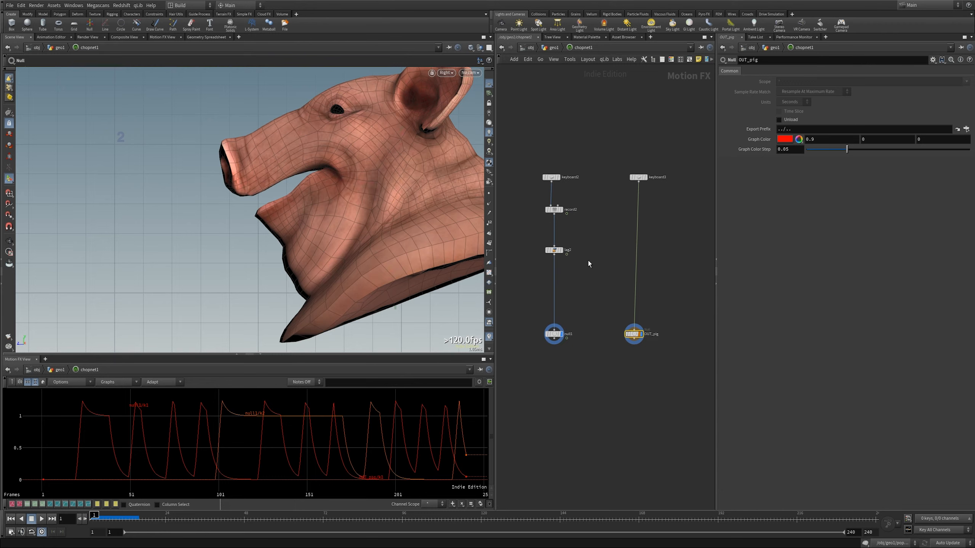
Duplicate the Lag node, insert the copy between keyboard3 and OUT_pig, and align the chain vertically
alt+drag(553, 252, 638, 253)
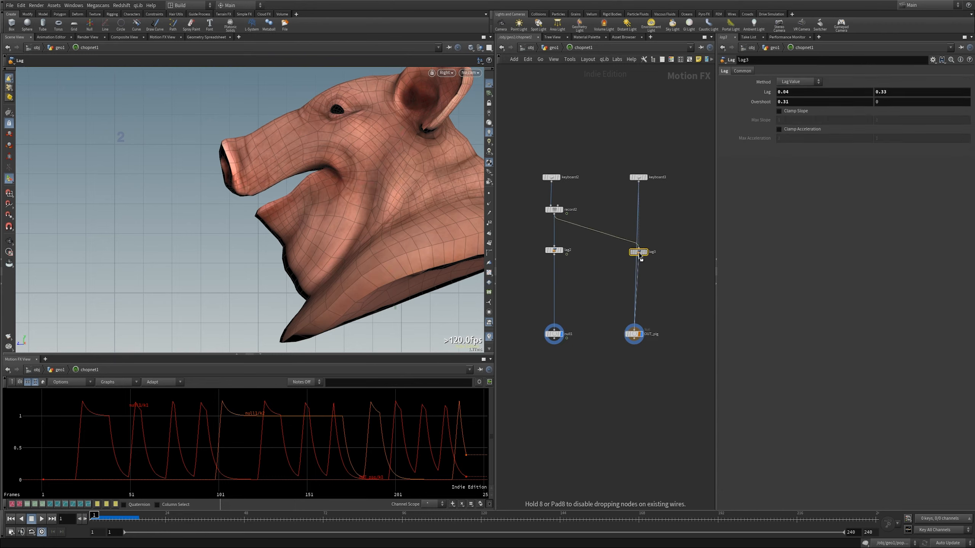
drag(636, 338, 640, 335)
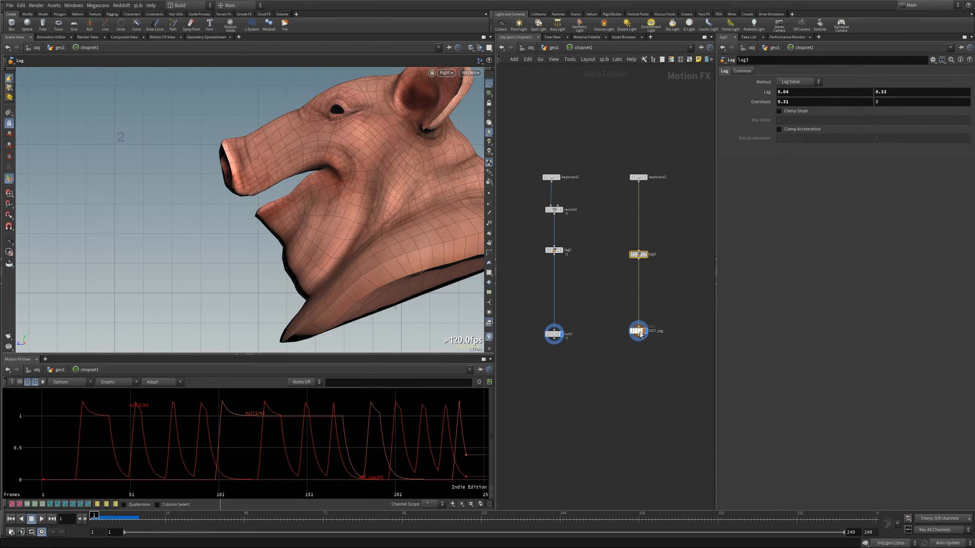
middle_drag(678, 315, 640, 324)
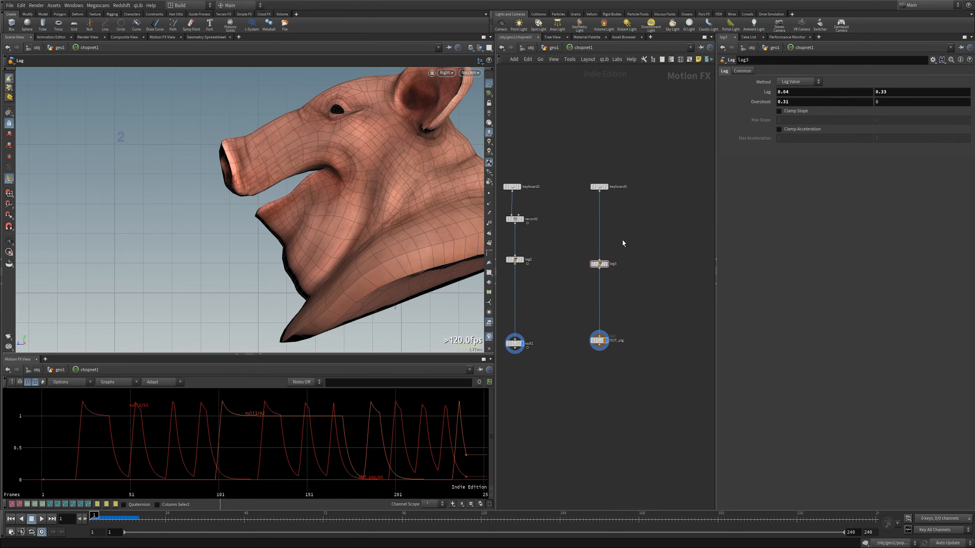
drag(619, 209, 589, 170)
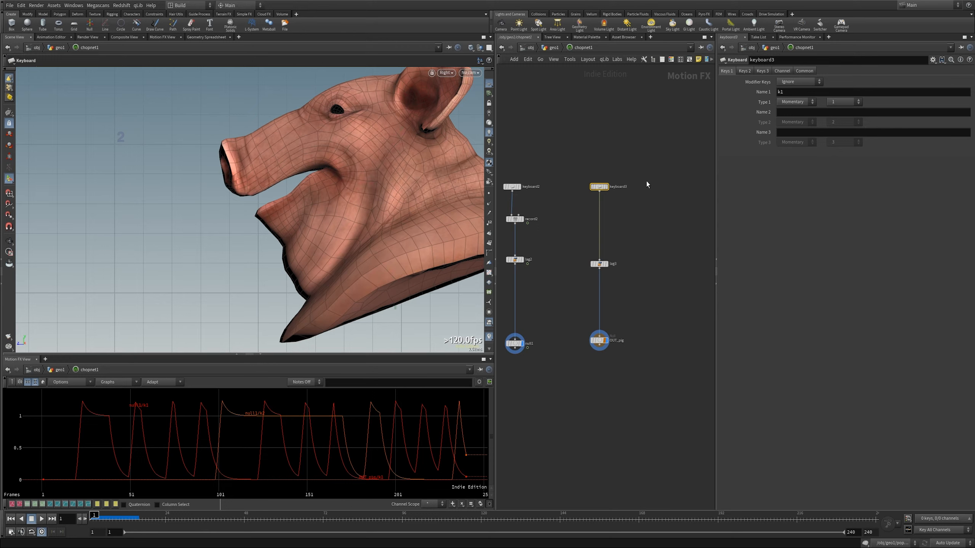
middle_drag(631, 245, 629, 236)
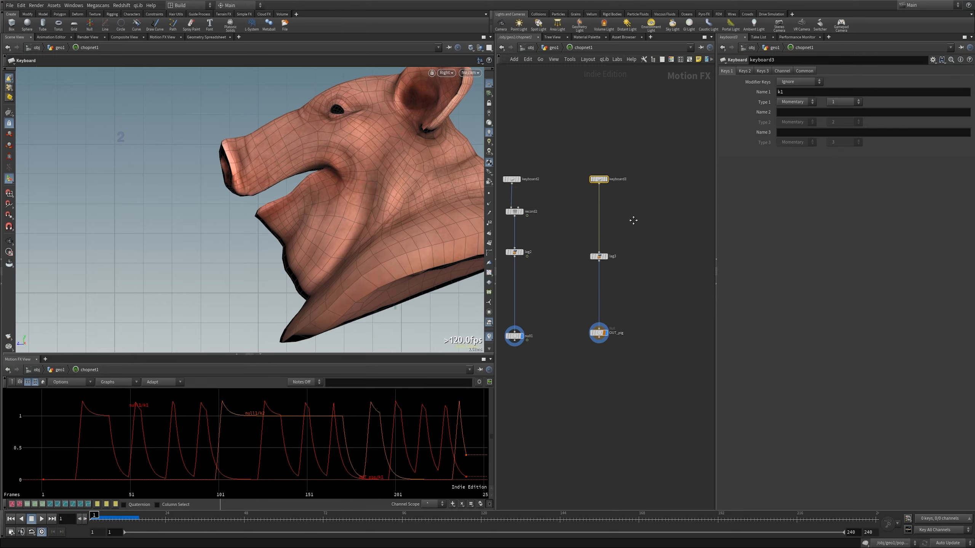
middle_drag(571, 286, 575, 283)
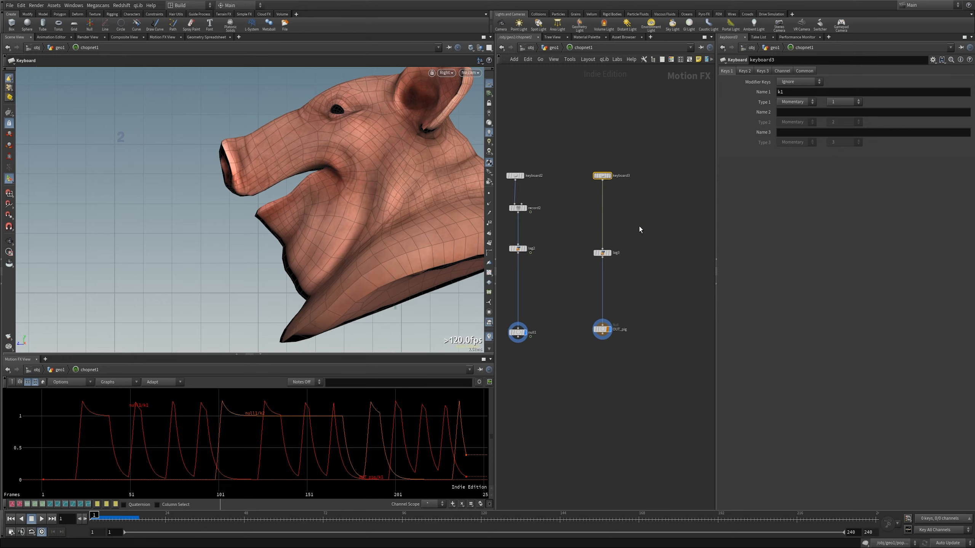
Return to the keyboard3 chain in chopnet1 after visiting geo1 and display OUT_pig's channel in the graph
click(551, 49)
click(558, 142)
middle_drag(565, 161, 633, 136)
scroll(633, 135, down, 1)
scroll(609, 286, up, 2)
click(598, 274)
middle_drag(591, 330, 576, 349)
middle_drag(637, 339, 539, 346)
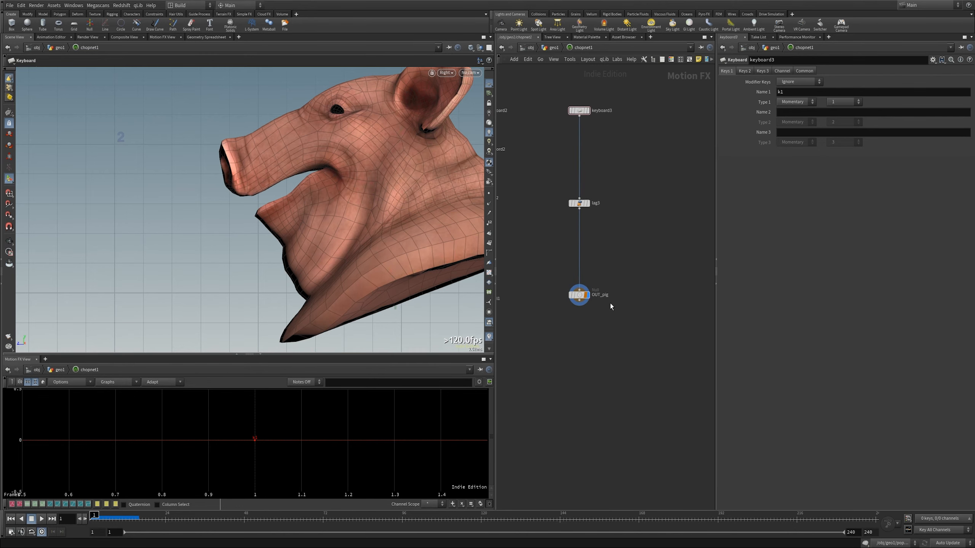
middle_drag(611, 306, 596, 343)
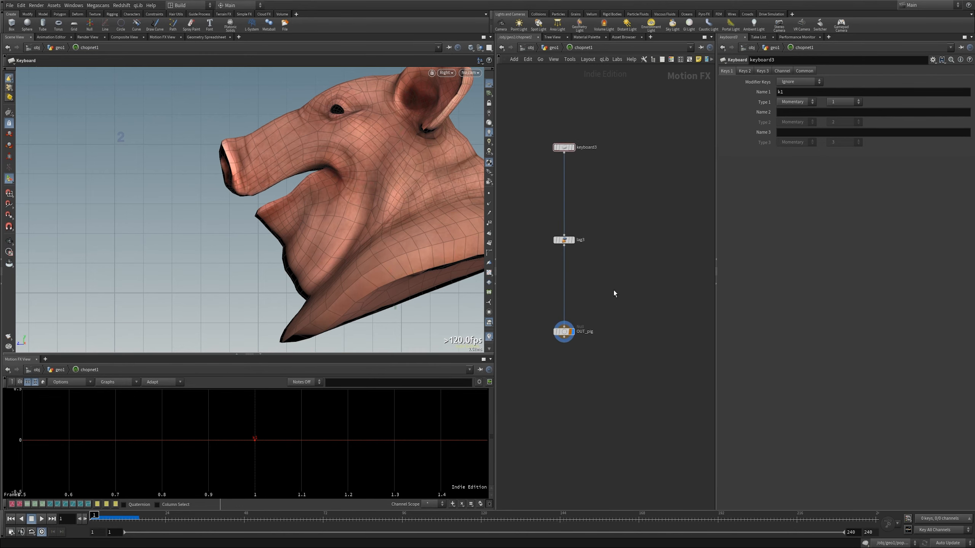
Add a Rename node between lag3 and OUT_pig
key(Tab)
text(re)
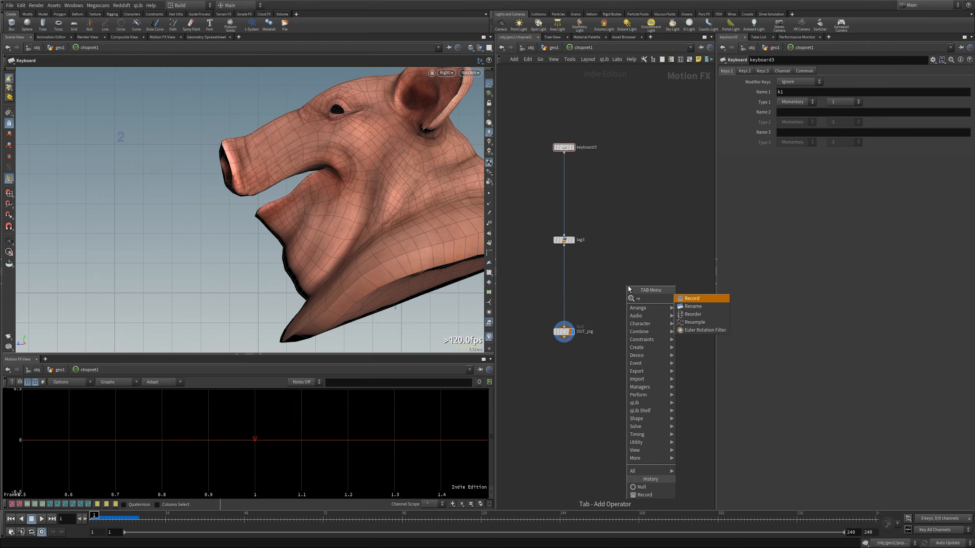
key(Down)
key(Return)
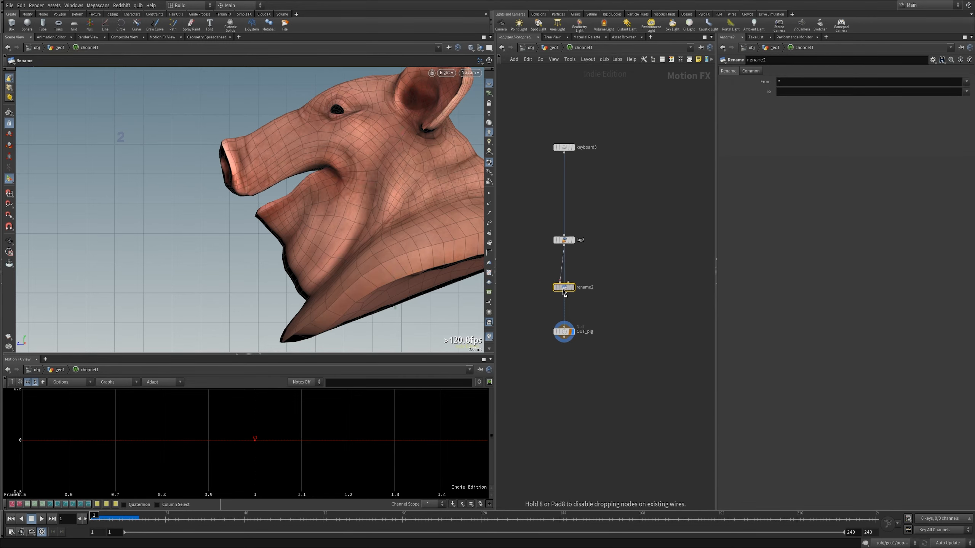
click(563, 290)
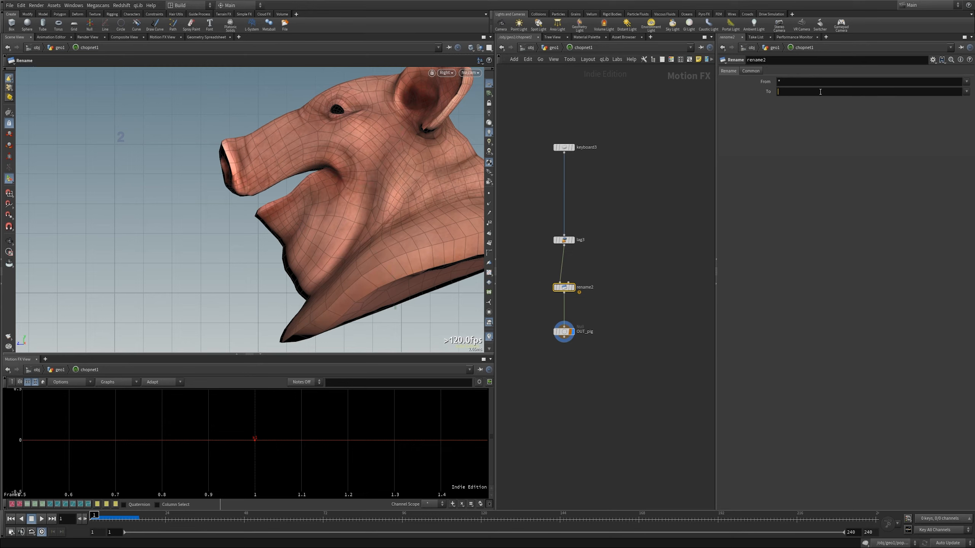
Set the Rename node to rename all incoming channels to pig
click(821, 92)
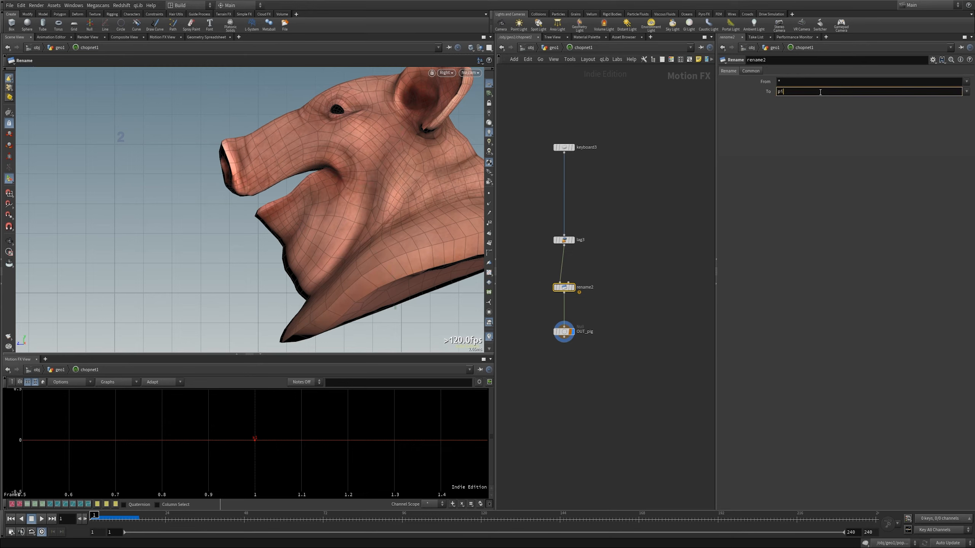
text(pig)
key(Return)
click(590, 110)
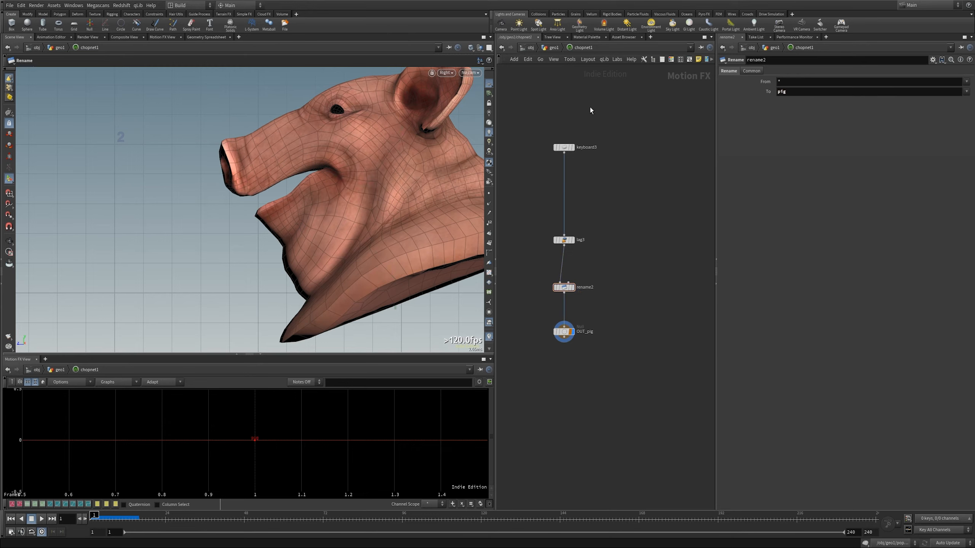
In geo1, drive the blend1 weight of blendshapes1 with a reference to OUT_pig's pig channel
click(551, 48)
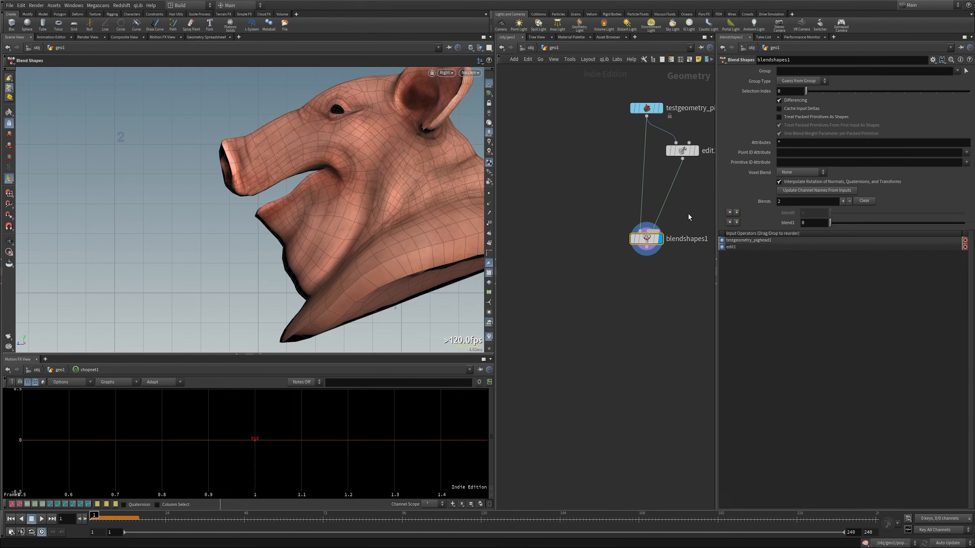
drag(254, 439, 782, 260)
drag(814, 228, 814, 225)
click(842, 252)
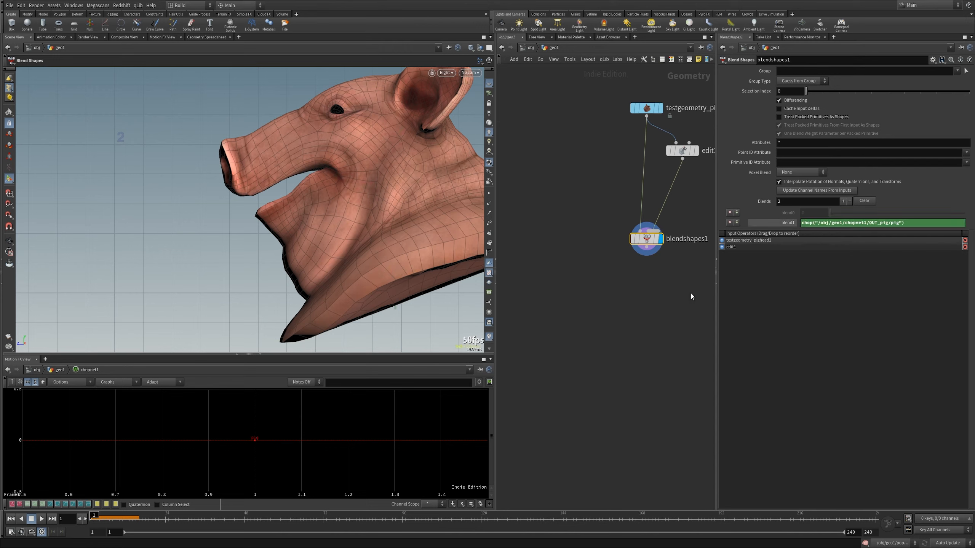
middle_drag(650, 309, 601, 331)
Play the timeline to test the keyboard-driven blend shape, stop it and rewind to frame 1
key(Up)
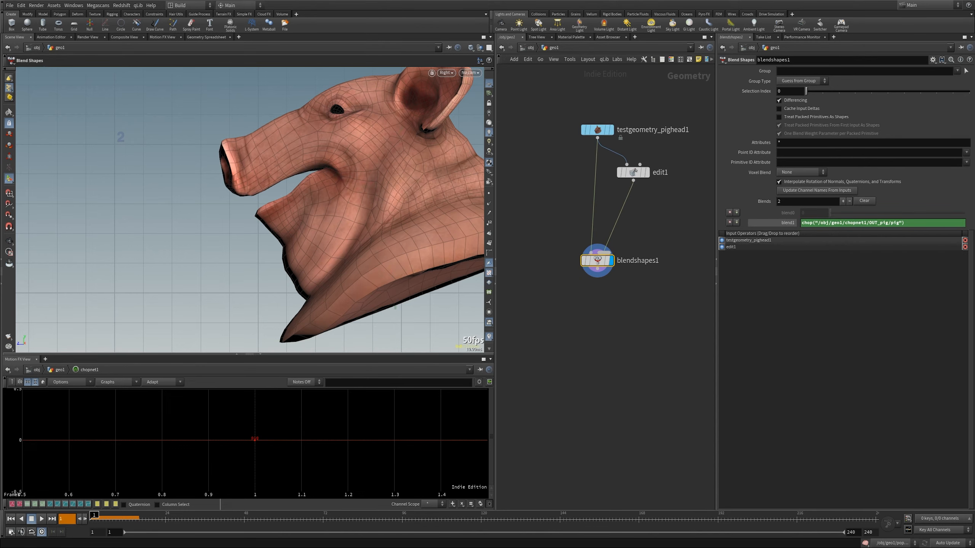
click(42, 519)
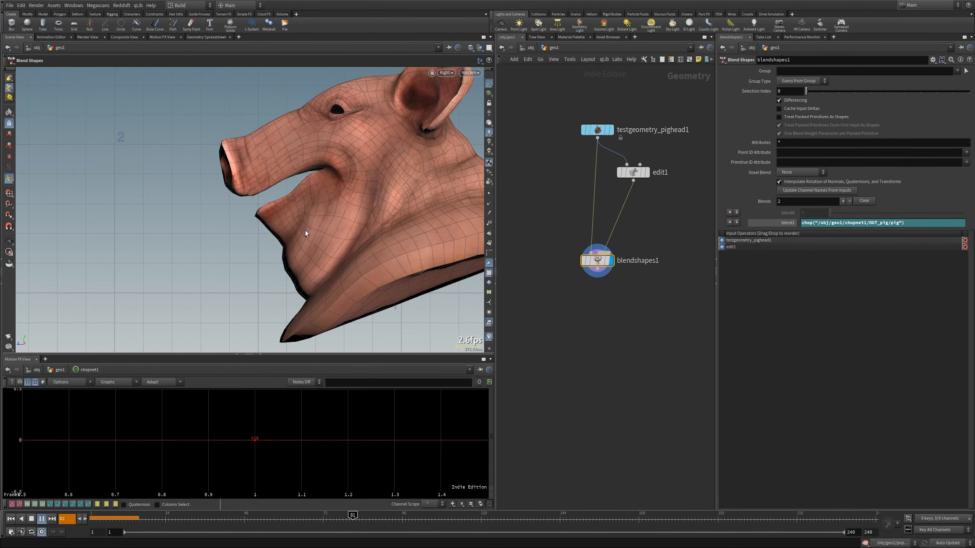
click(29, 521)
click(11, 520)
Inside chopnet1, add a Record node between keyboard3 and lag3
middle_drag(543, 356, 624, 362)
scroll(620, 368, down, 3)
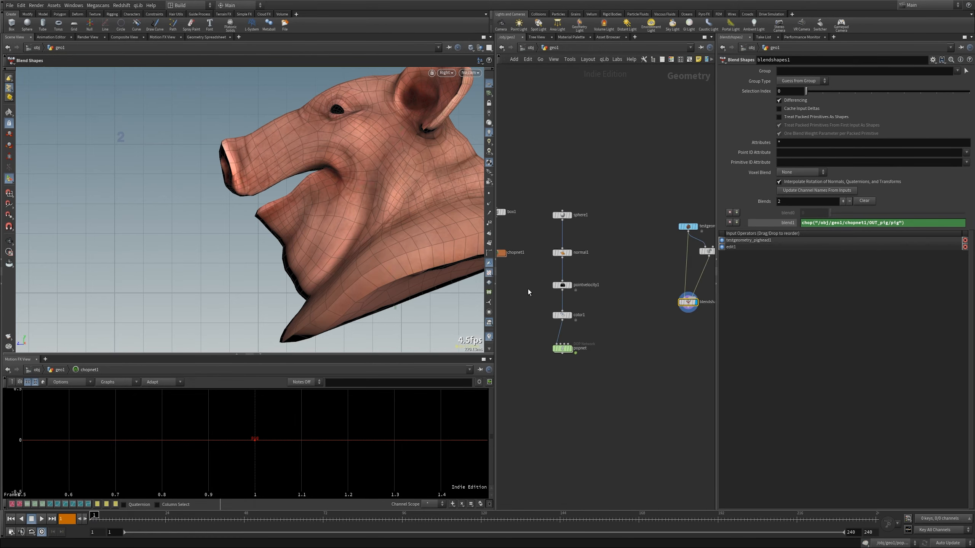
middle_drag(497, 265, 514, 259)
double_click(512, 249)
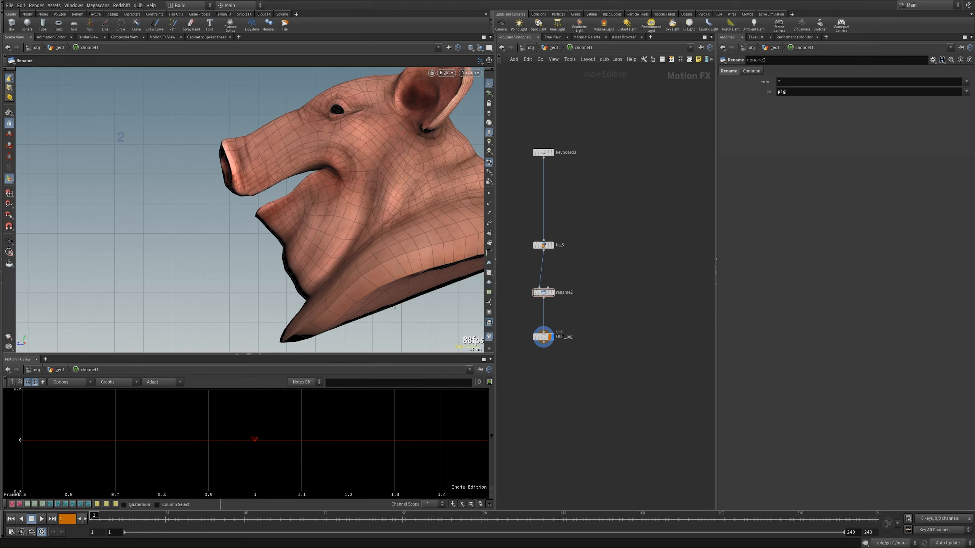
key(Tab)
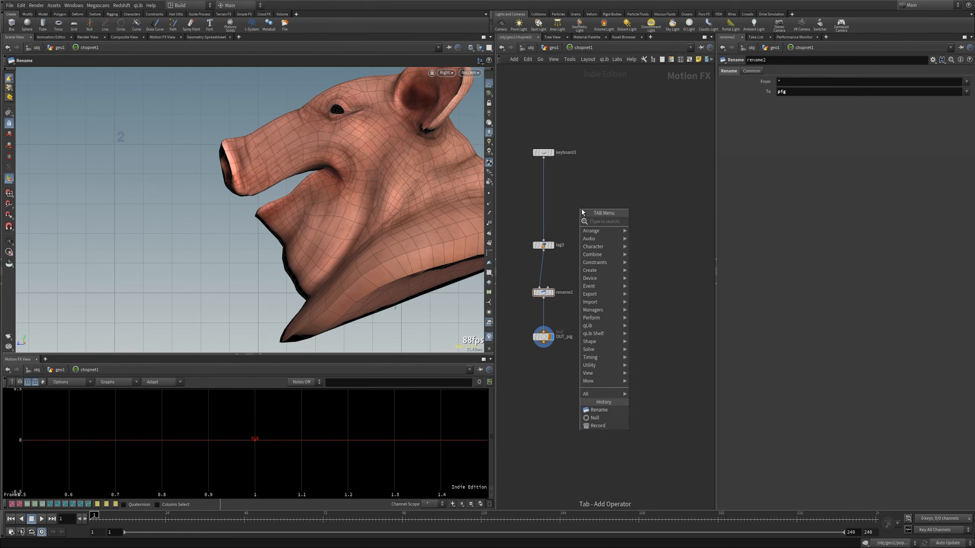
text(record)
key(Return)
click(582, 209)
drag(582, 209, 543, 197)
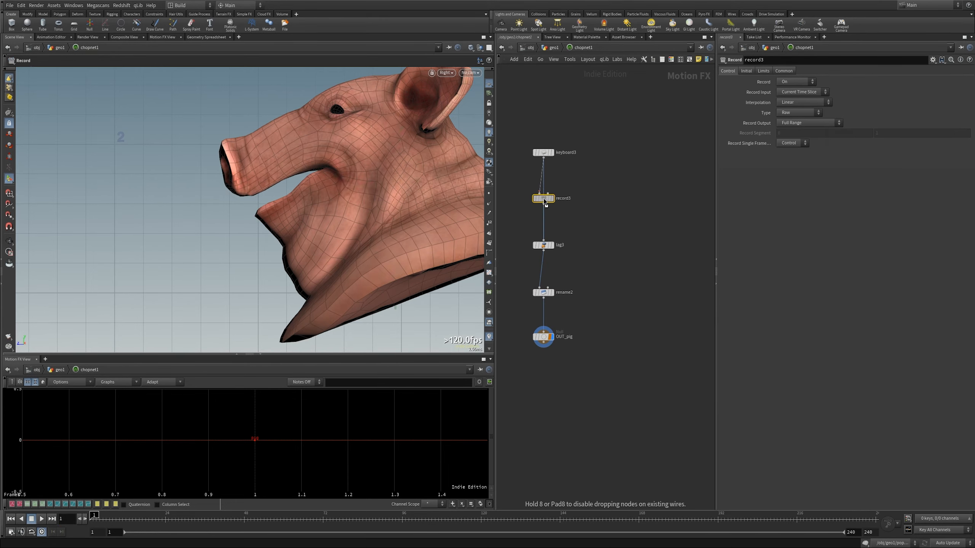
Set playback to run once, record repeated presses of key 1 through frame 240 to move the pig's mouth, and rewind
click(35, 532)
click(49, 519)
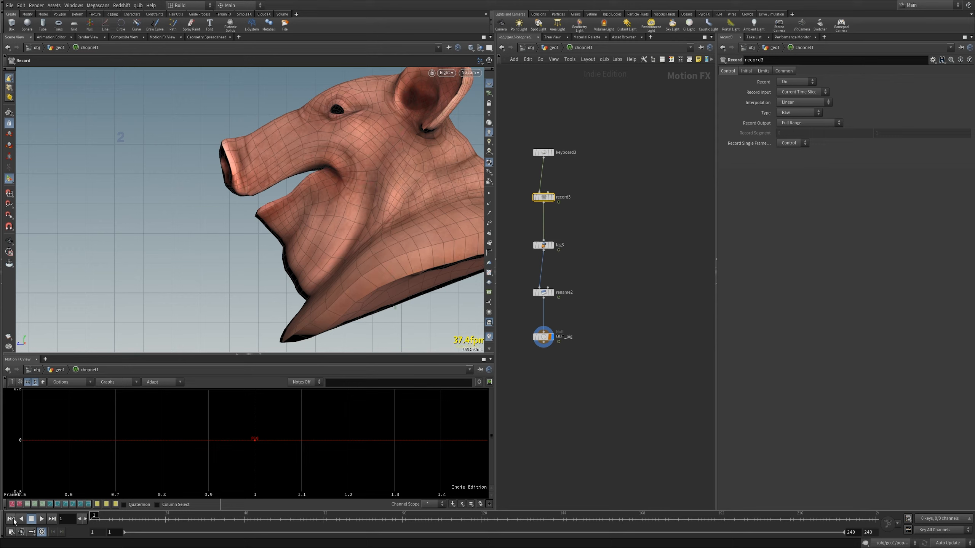
click(672, 387)
key(Up)
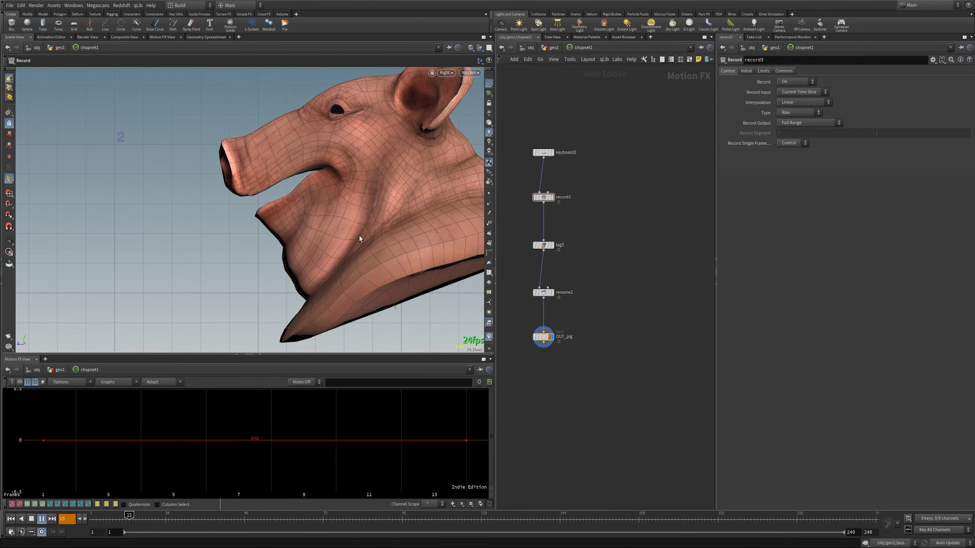
key(1)
key(1)
key(1)
key(1)
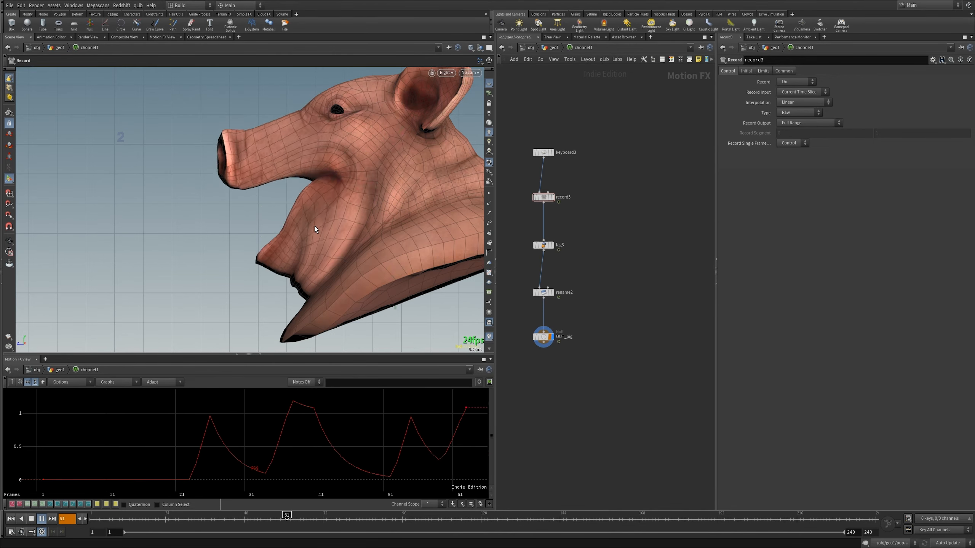
key(1)
key(1)
key(1)
key(1)
key(1)
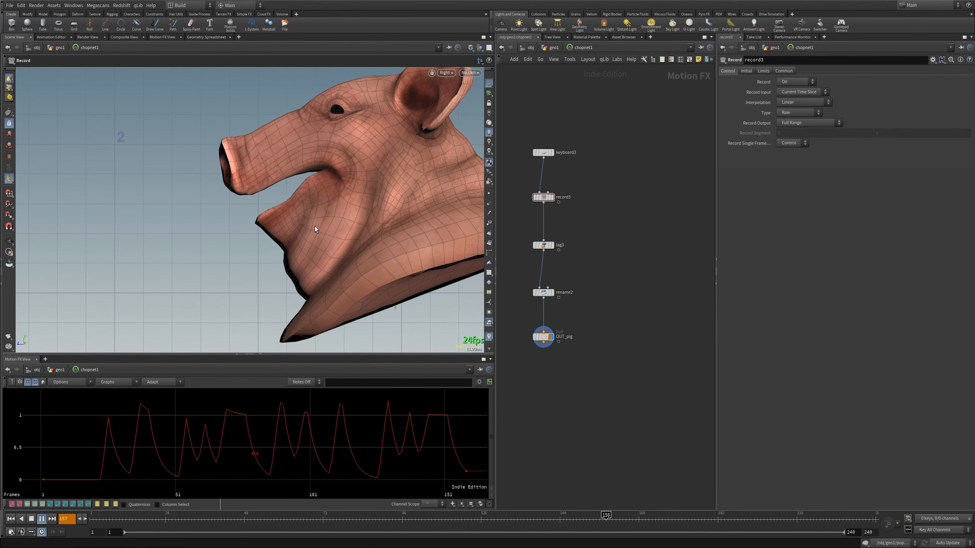
key(1)
key(1)
key(1)
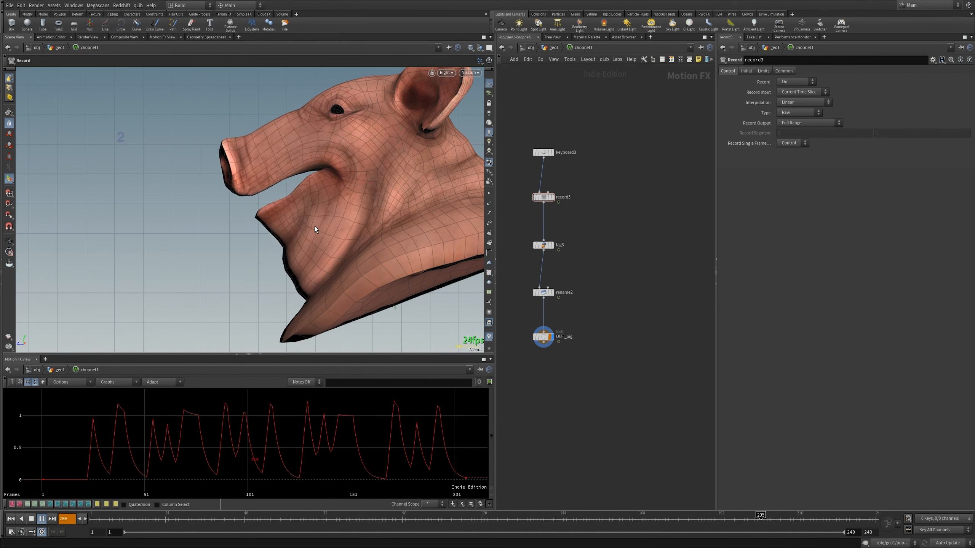
key(1)
key(1)
key(1)
key(1)
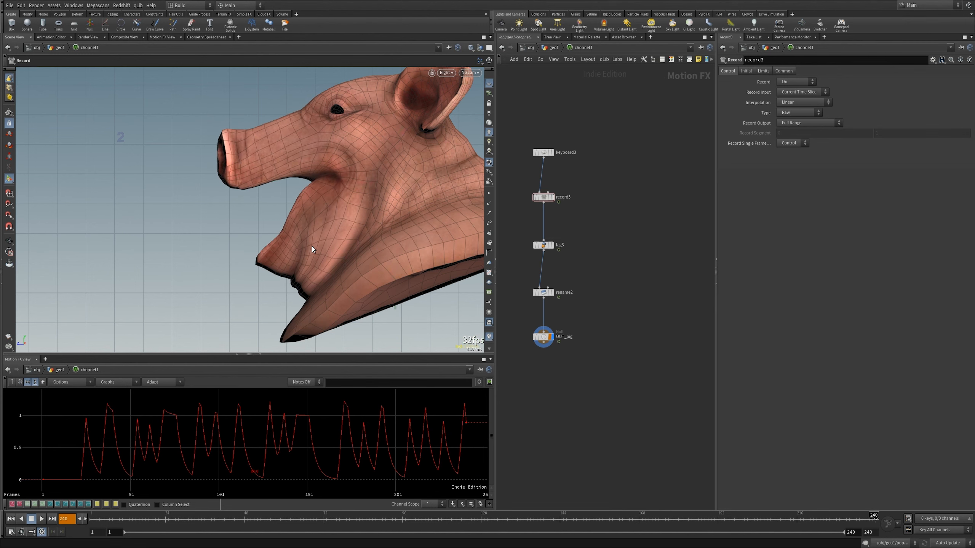
click(12, 519)
Set the Record option of record3 to Off
drag(567, 223, 513, 179)
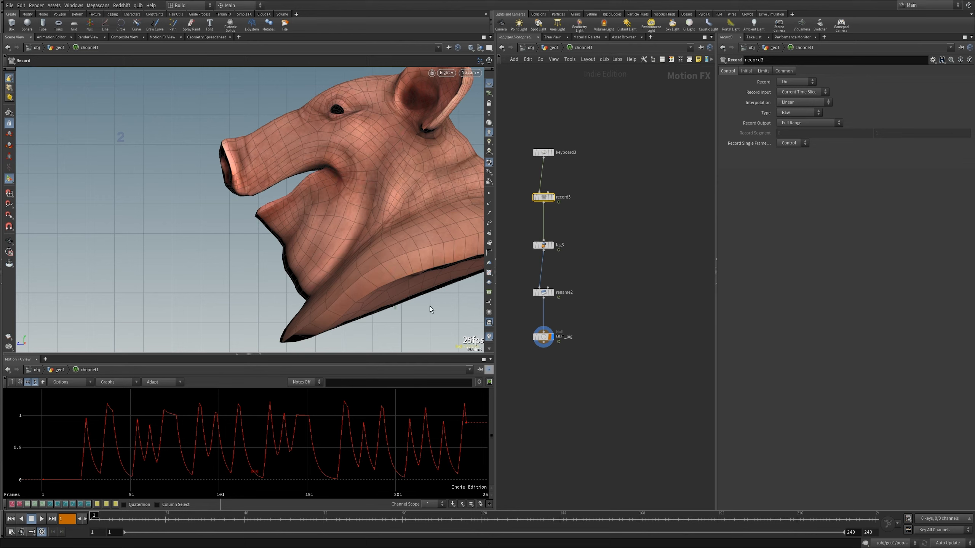
click(803, 82)
click(783, 90)
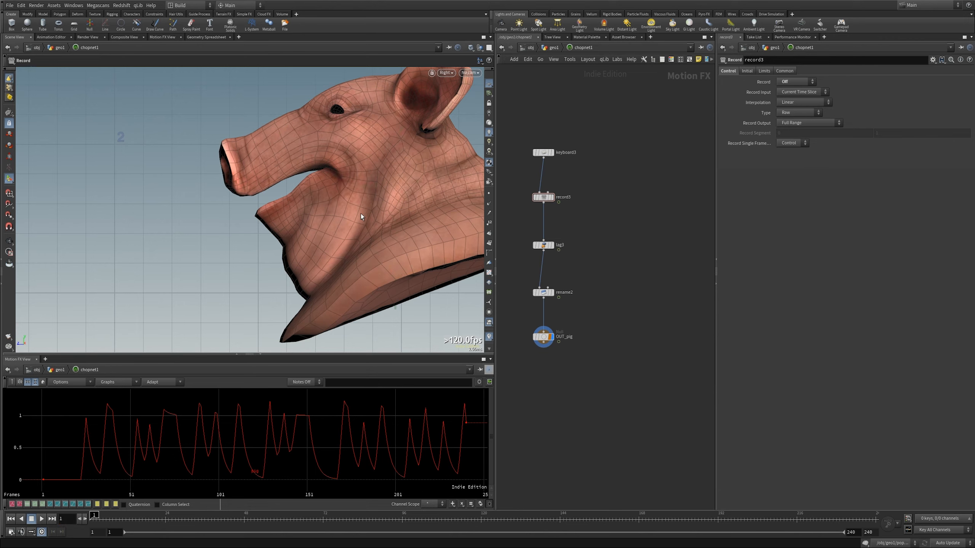
Switch the viewport to perspective and frame the whole pig head at an angle
key(space+1)
drag(326, 202, 337, 253)
right_drag(337, 253, 303, 234)
middle_drag(303, 233, 315, 196)
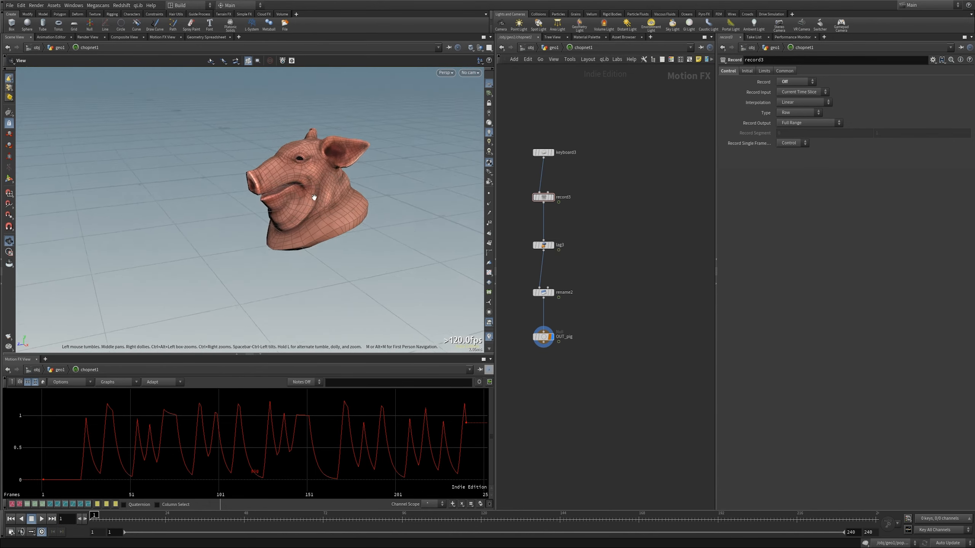
drag(315, 196, 324, 205)
middle_drag(605, 359, 613, 356)
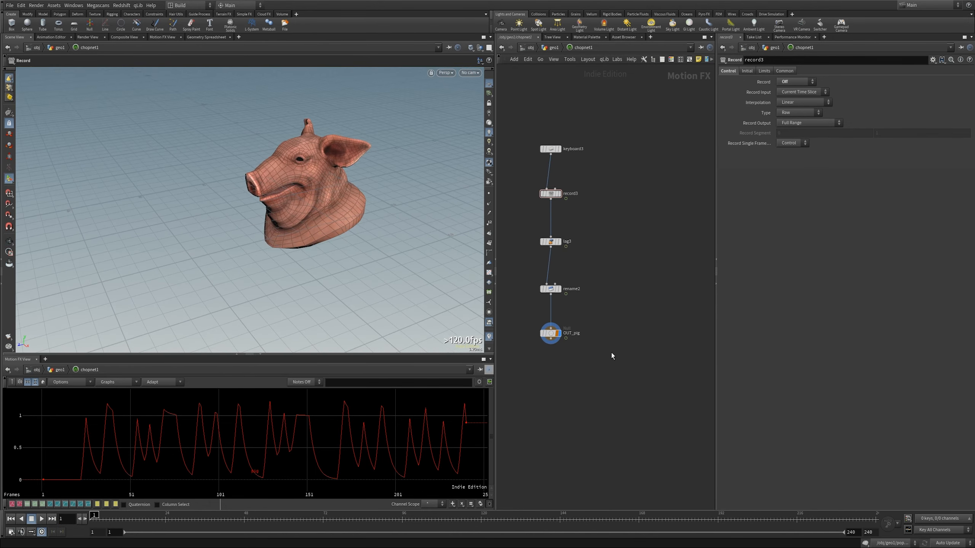
Play back the recorded mouth animation, viewing the pig head up close from a lower angle, and stop playback
click(42, 517)
drag(335, 207, 313, 192)
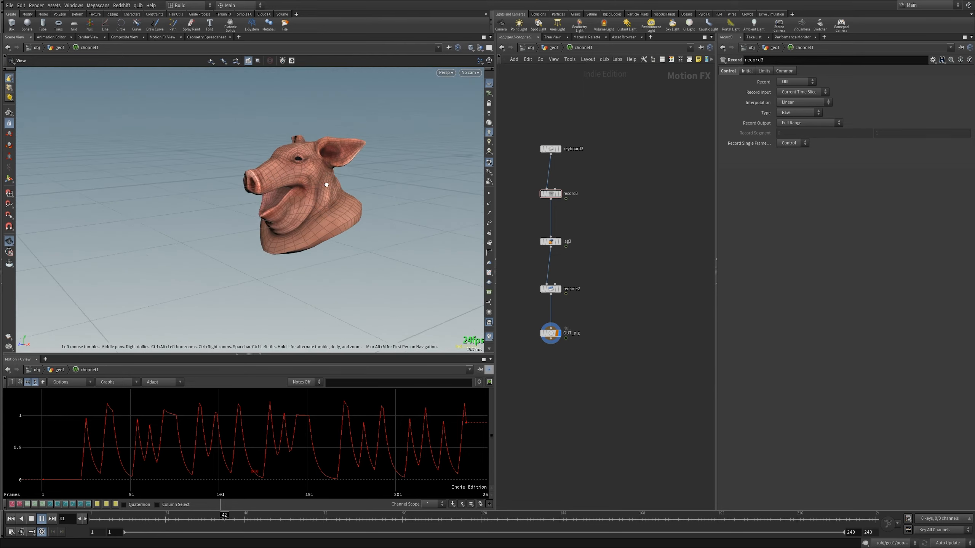
right_drag(313, 192, 322, 192)
drag(322, 191, 332, 187)
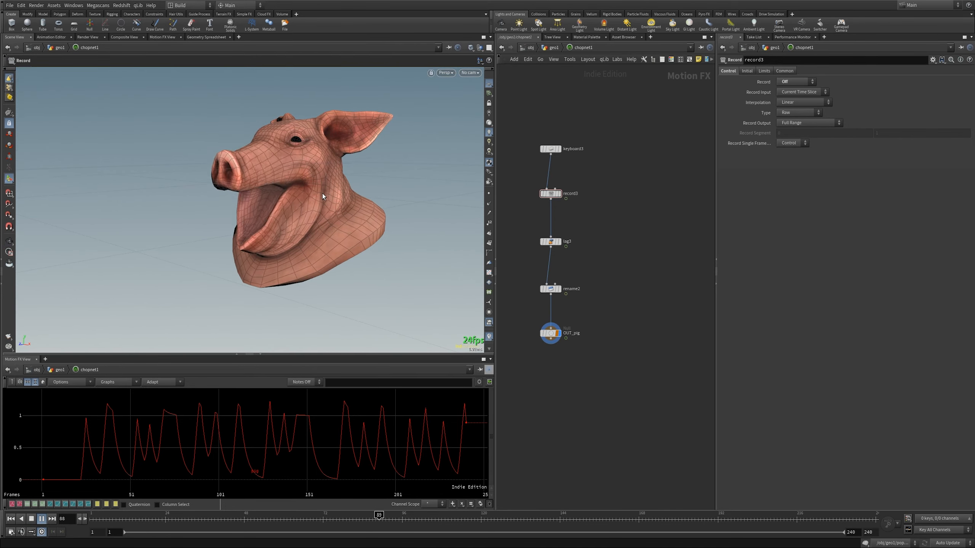
middle_drag(628, 258, 607, 260)
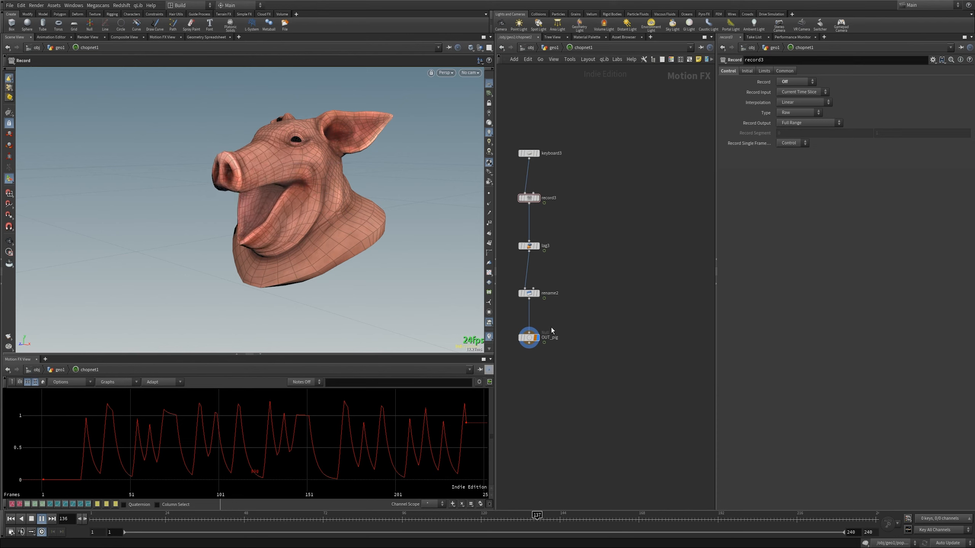
click(32, 519)
Add a Noise node beside the keyboard3 chain in chopnet1 and display its channel in the graph
key(Tab)
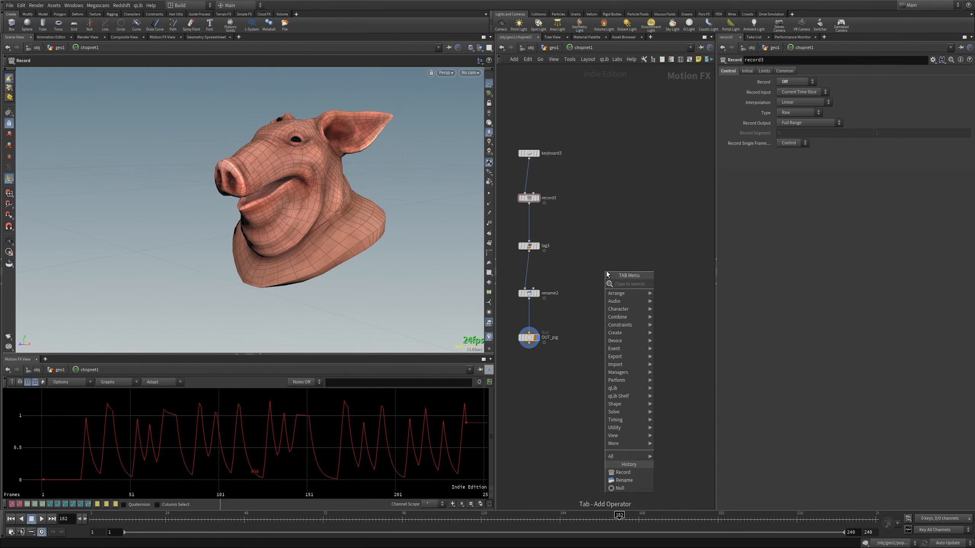
text(noise)
key(Return)
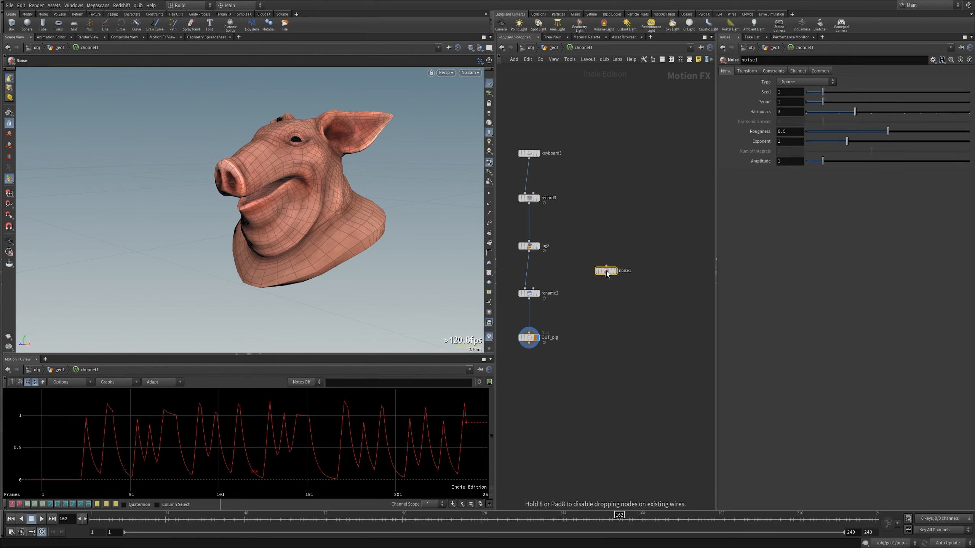
click(623, 223)
click(632, 223)
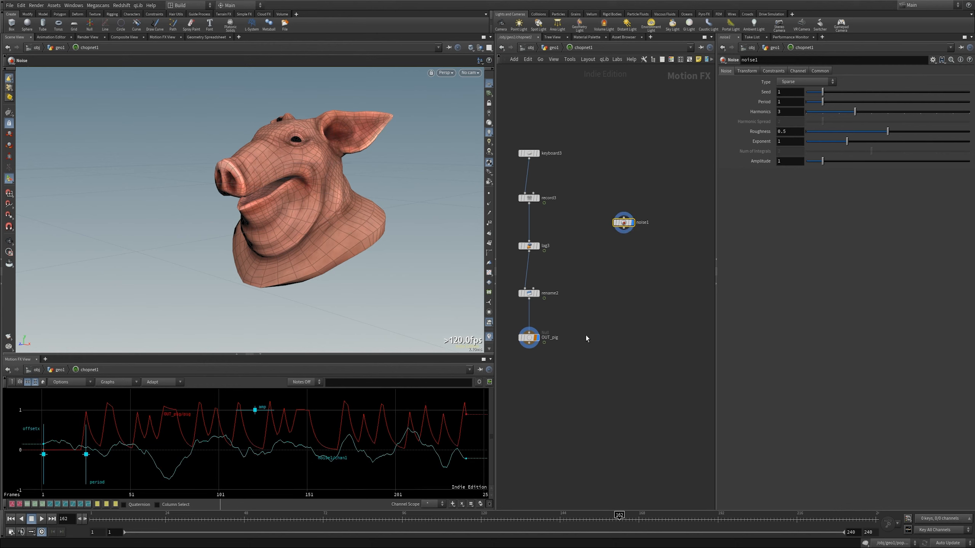
Compact the node layout and insert a Merge node between rename2 and OUT_pig, with noise1 as its second input
drag(531, 293, 532, 279)
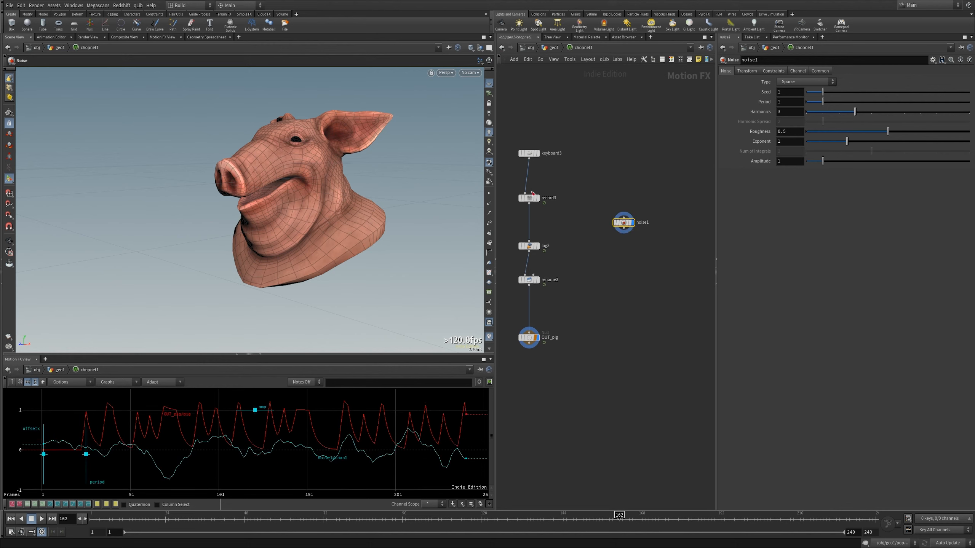
key(l)
key(Tab)
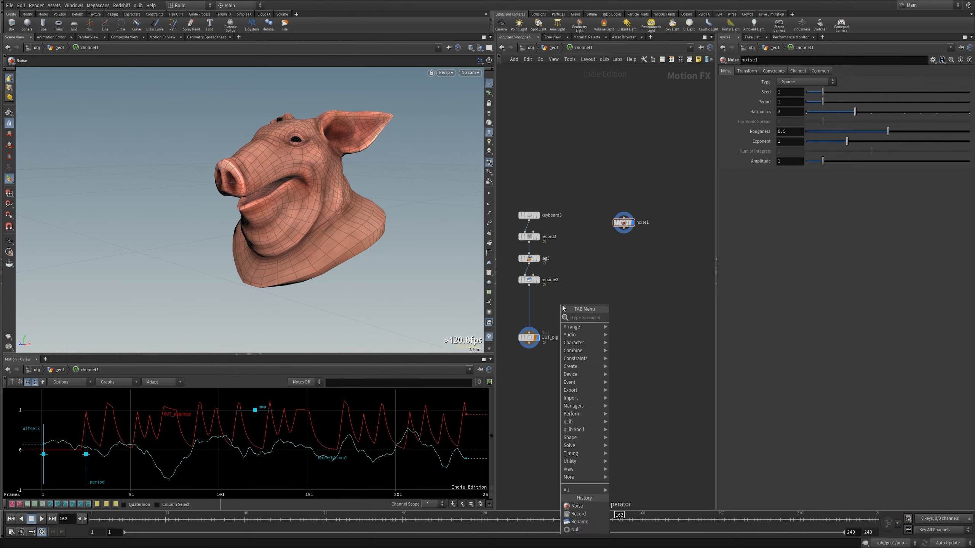
text(mer)
key(Return)
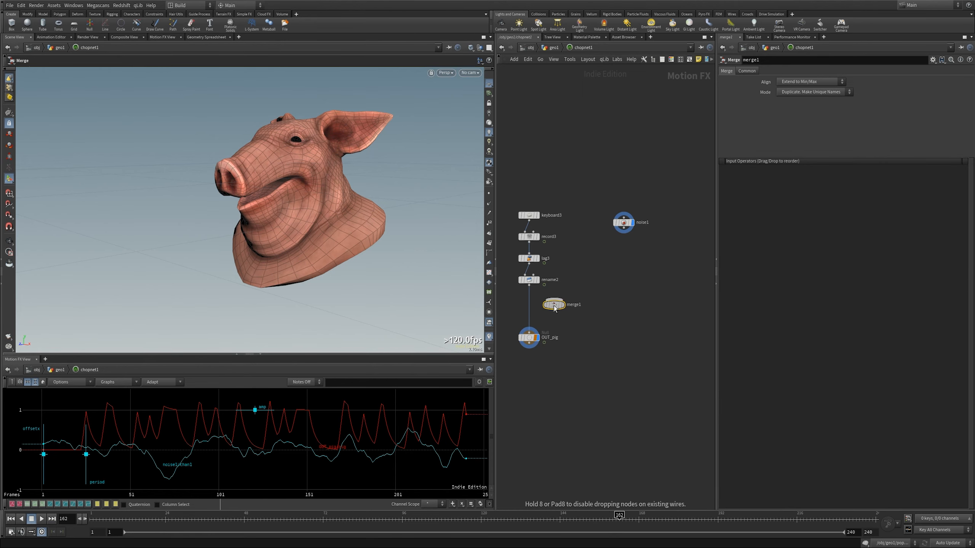
click(535, 317)
drag(533, 309, 601, 259)
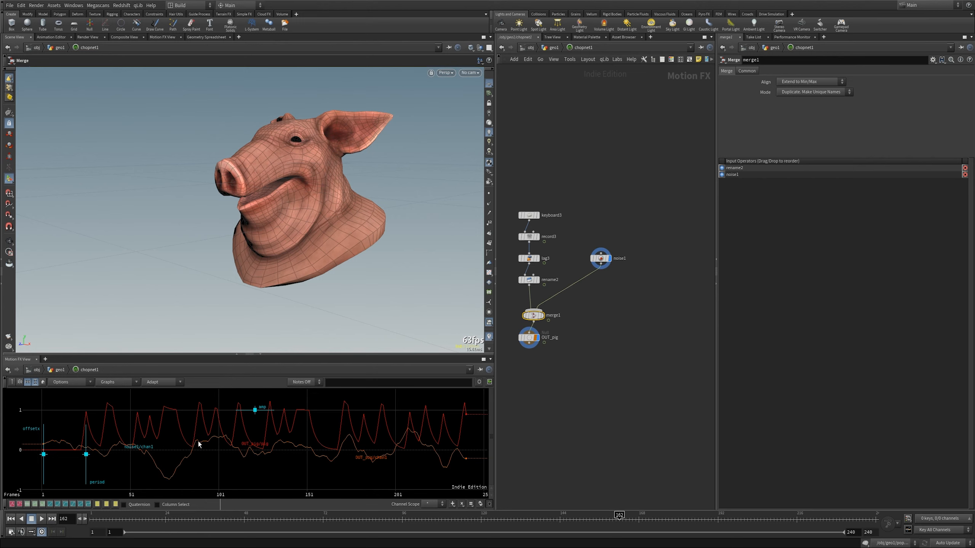
drag(529, 338, 534, 341)
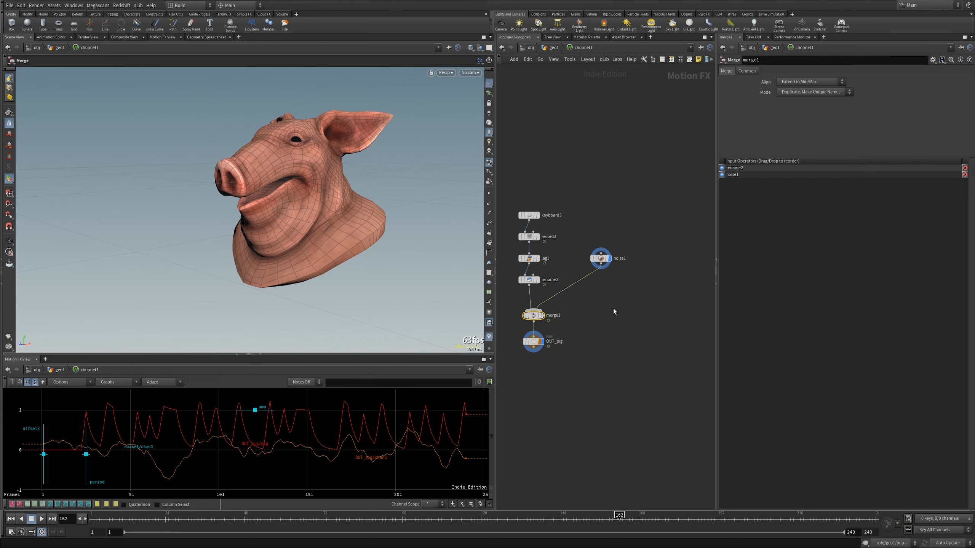
In geo1, add a Transform node below blendshapes1, connect it and make it the displayed node
key(u)
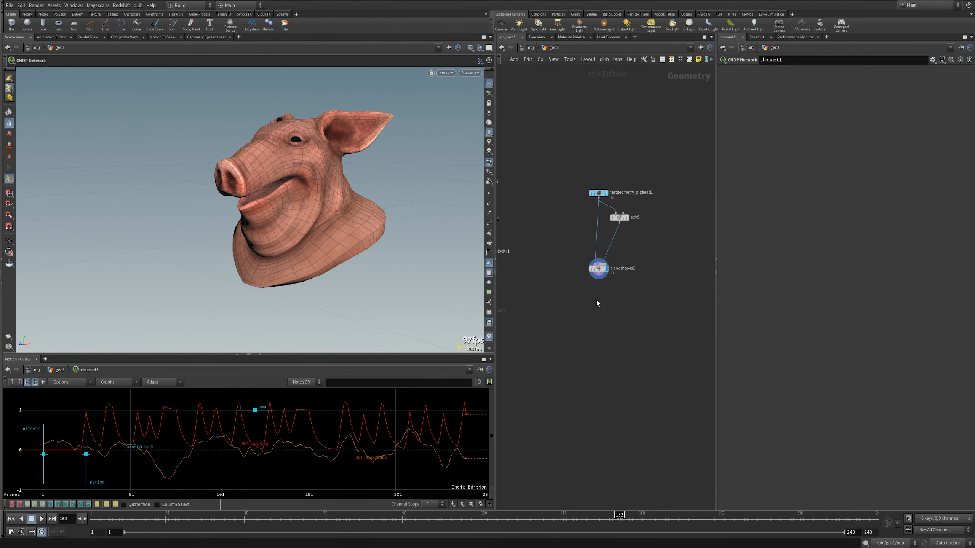
scroll(596, 301, up, 2)
key(Tab)
text(trans)
key(Return)
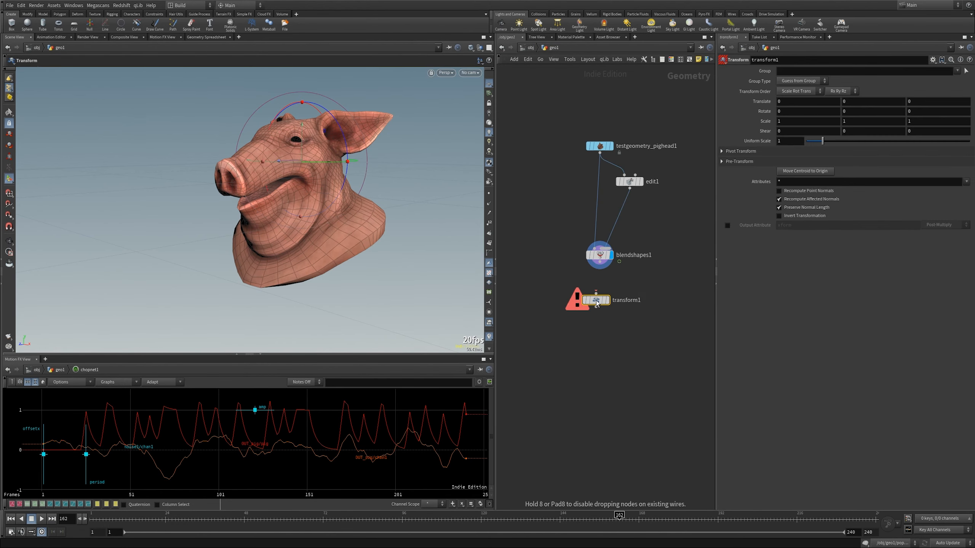
click(596, 300)
drag(596, 292, 601, 259)
click(601, 260)
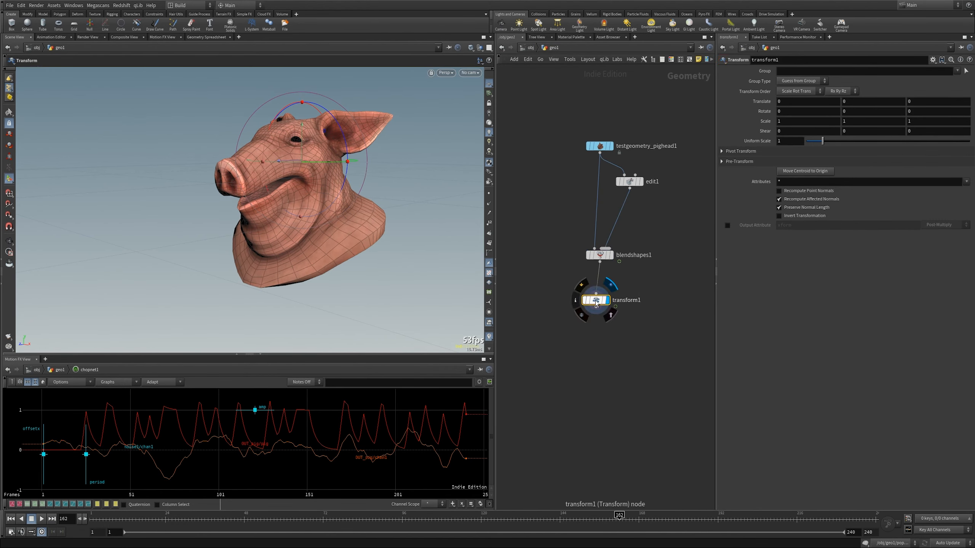
drag(598, 304, 602, 302)
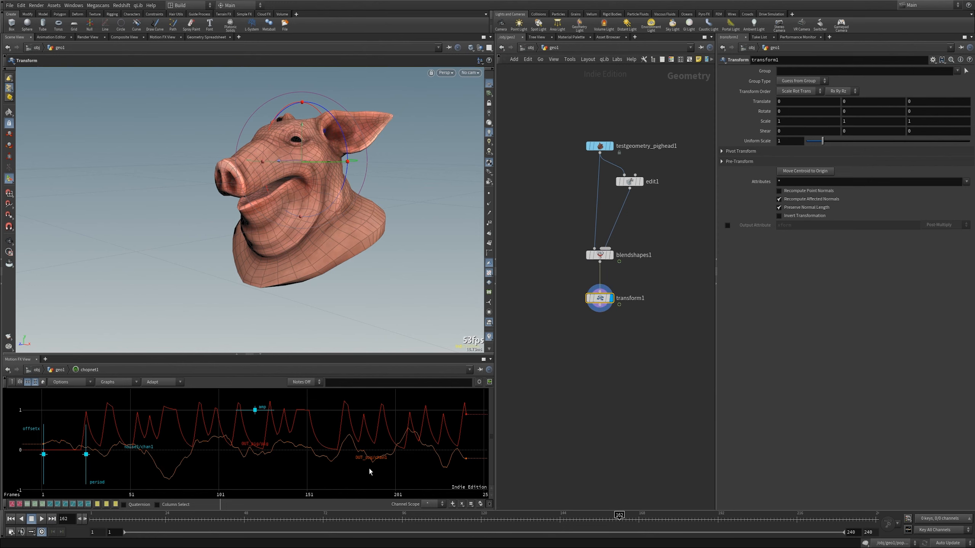
Link the OUT_pig noise channel to the Rotate Y value of transform1 and play the animation
drag(375, 461, 732, 240)
drag(857, 111, 858, 111)
click(883, 137)
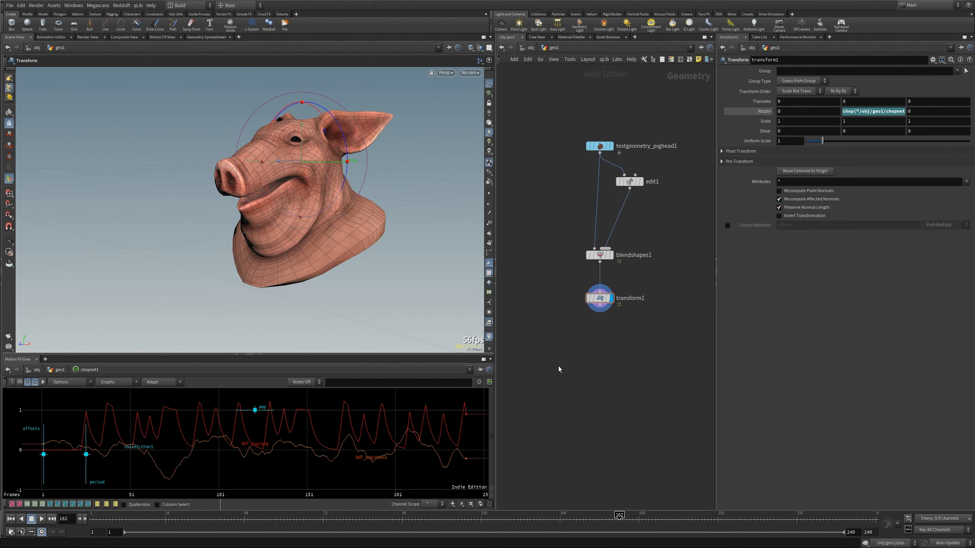
middle_drag(575, 246, 597, 247)
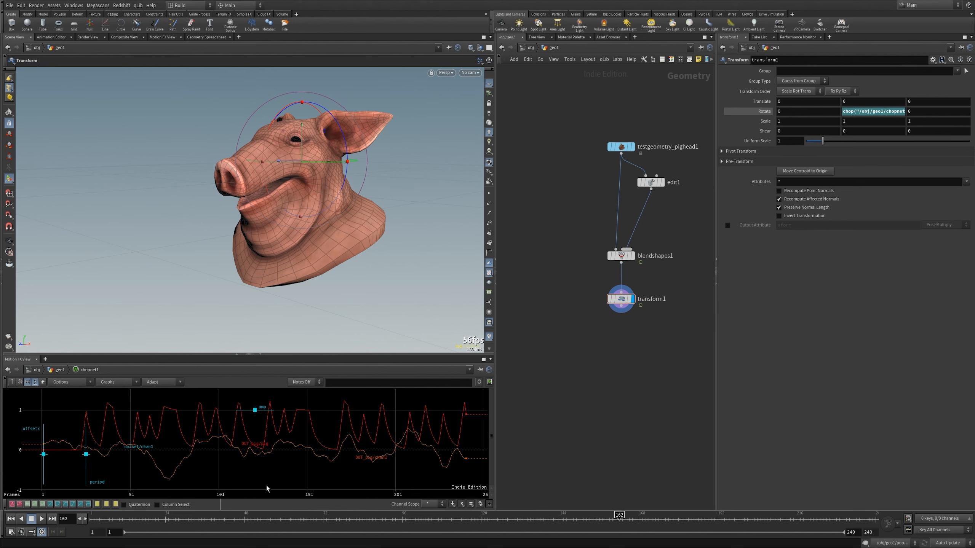
click(41, 518)
key(Escape)
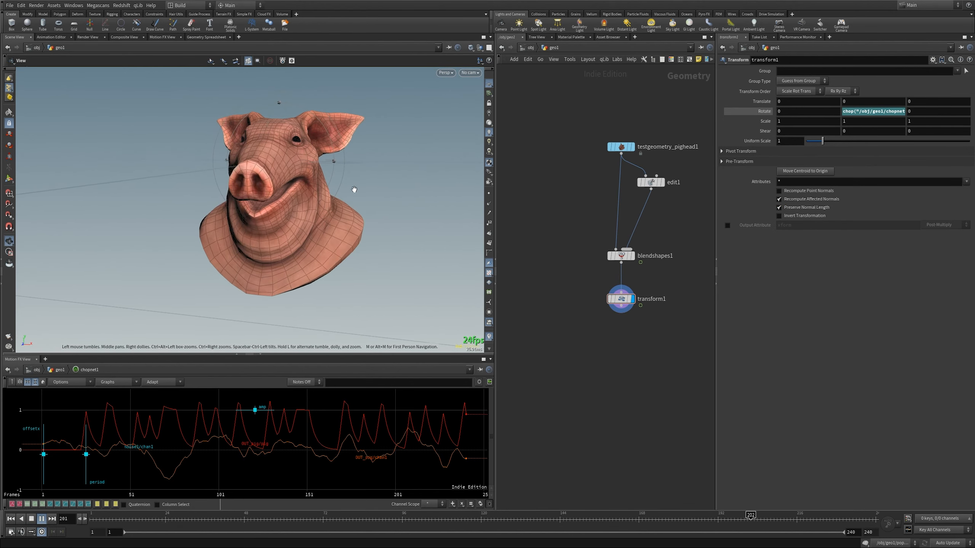
Raise the amplitude of noise1 to about 4.93 with its graph handle and replay the animation
alt+right_drag(309, 218, 222, 375)
alt+right_drag(308, 444, 251, 446)
drag(280, 431, 279, 339)
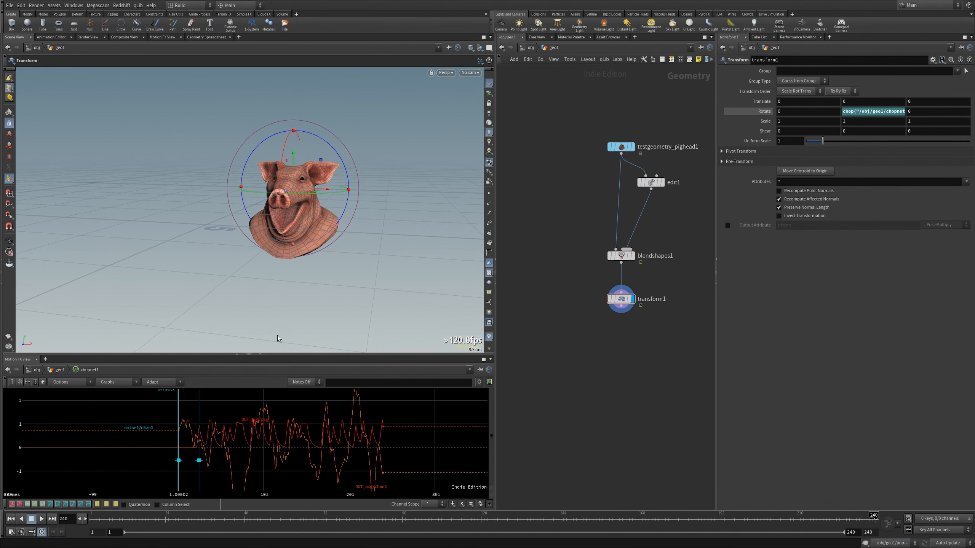
click(42, 518)
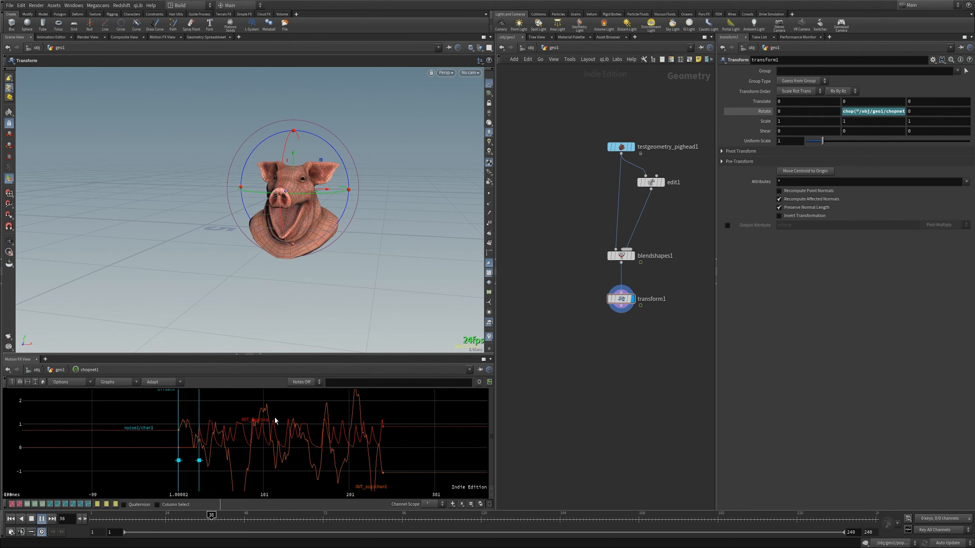
Return to chopnet1 and insert a Math node between noise1 and merge1
middle_drag(538, 195, 592, 195)
scroll(591, 195, down, 4)
middle_drag(576, 265, 614, 273)
middle_drag(546, 296, 616, 316)
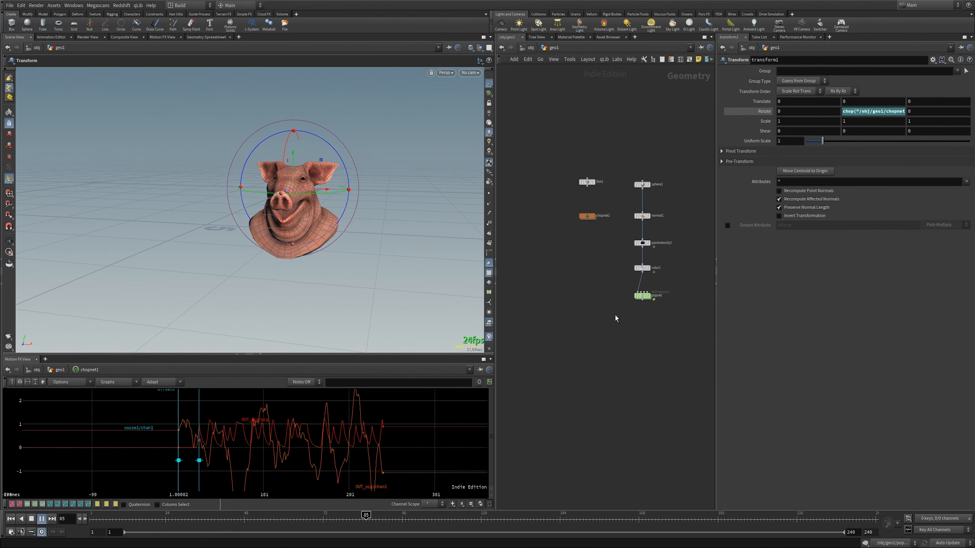
double_click(586, 217)
scroll(582, 268, up, 3)
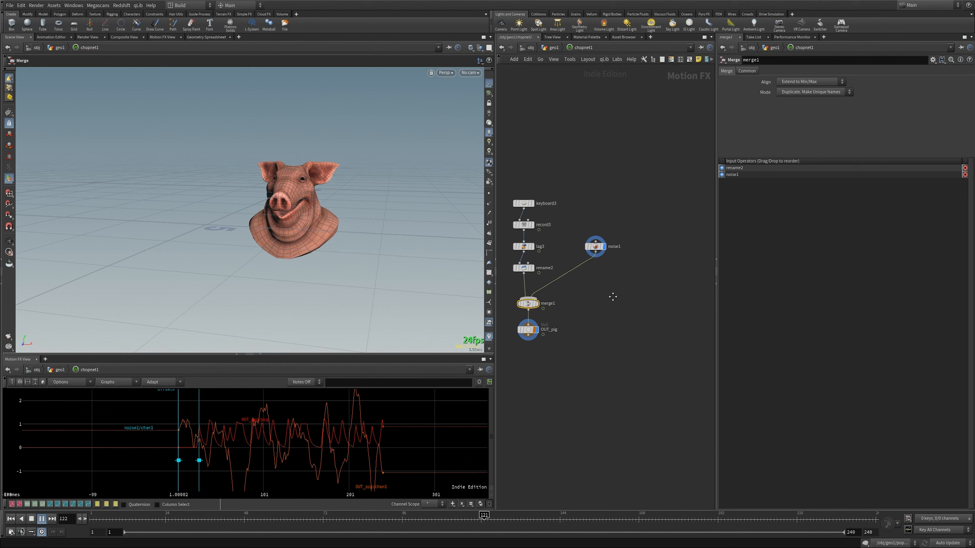
right_click(571, 262)
click(579, 276)
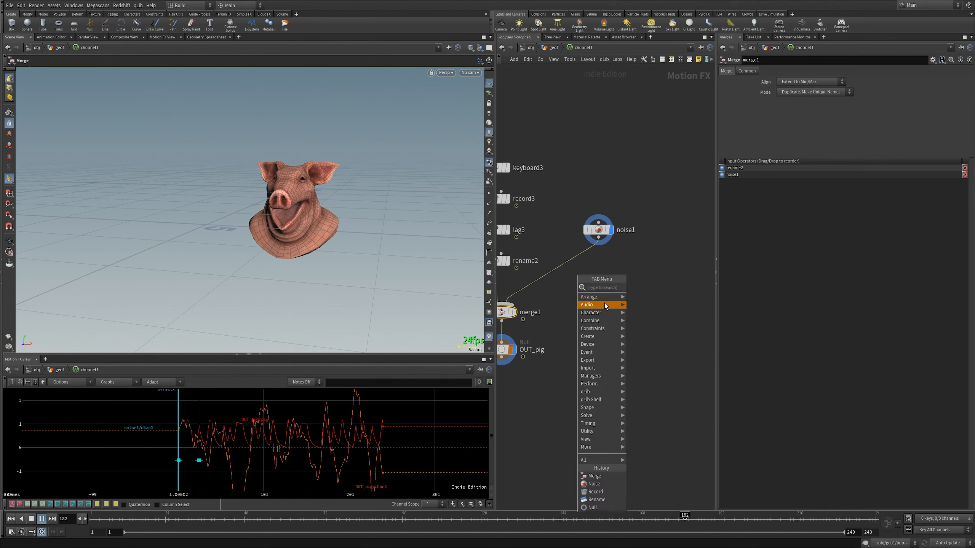
mouse_move(599, 371)
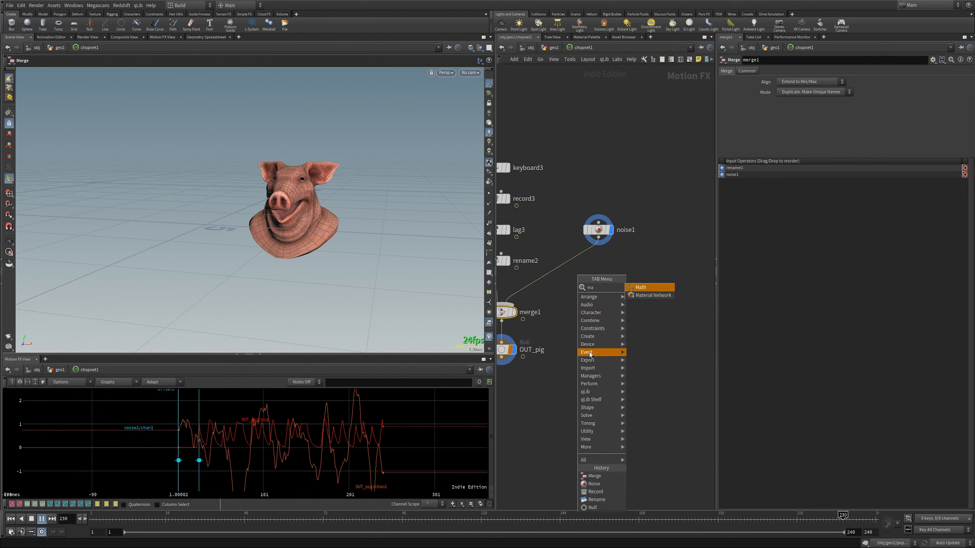
click(648, 286)
click(560, 277)
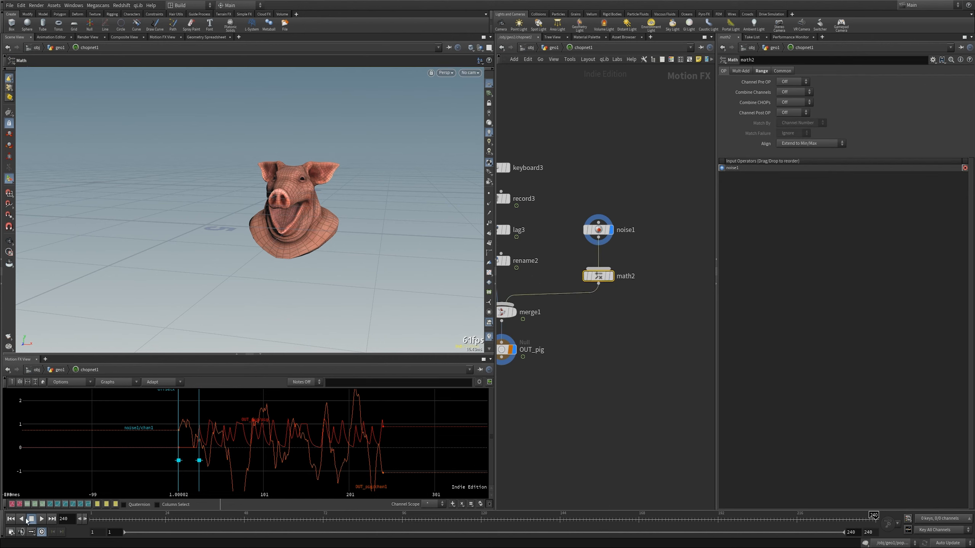
Set playback to loop and rewind to frame 1
click(32, 533)
click(51, 508)
click(10, 519)
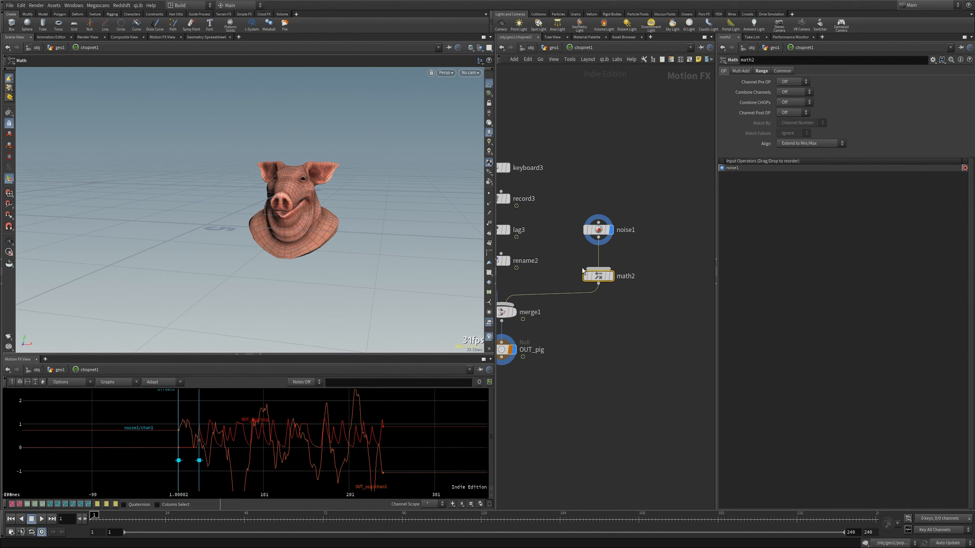
Raise the Multiply value of math2 to 8.38 while playing the animation
click(737, 71)
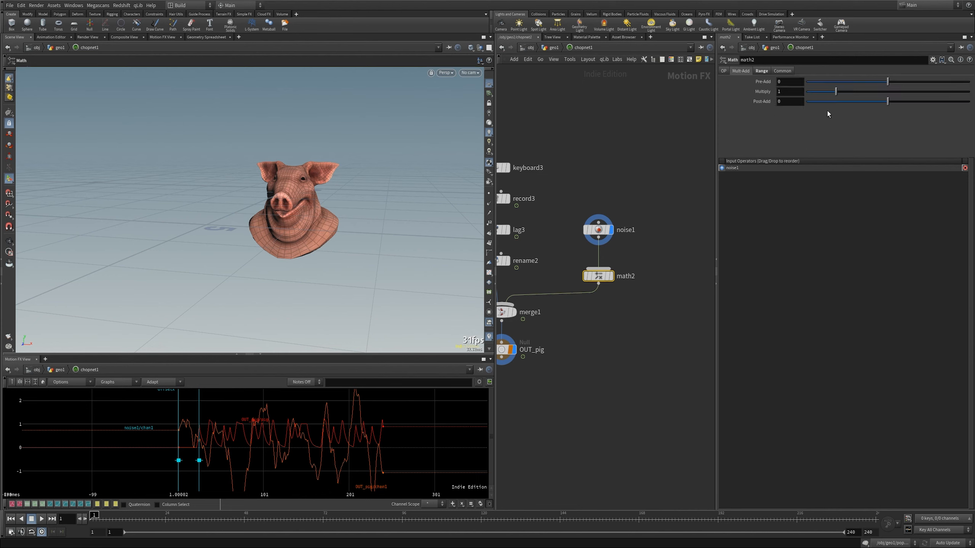
drag(835, 92, 889, 93)
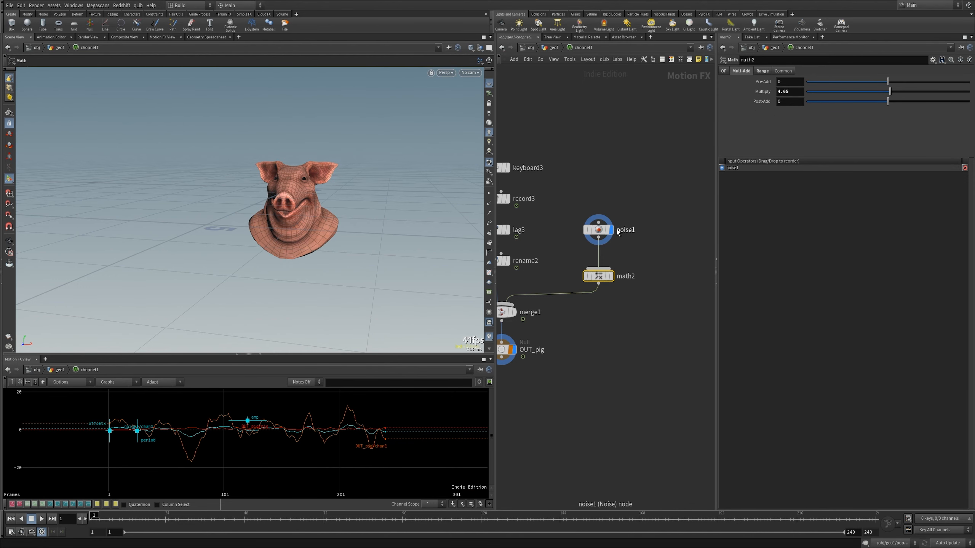
click(42, 519)
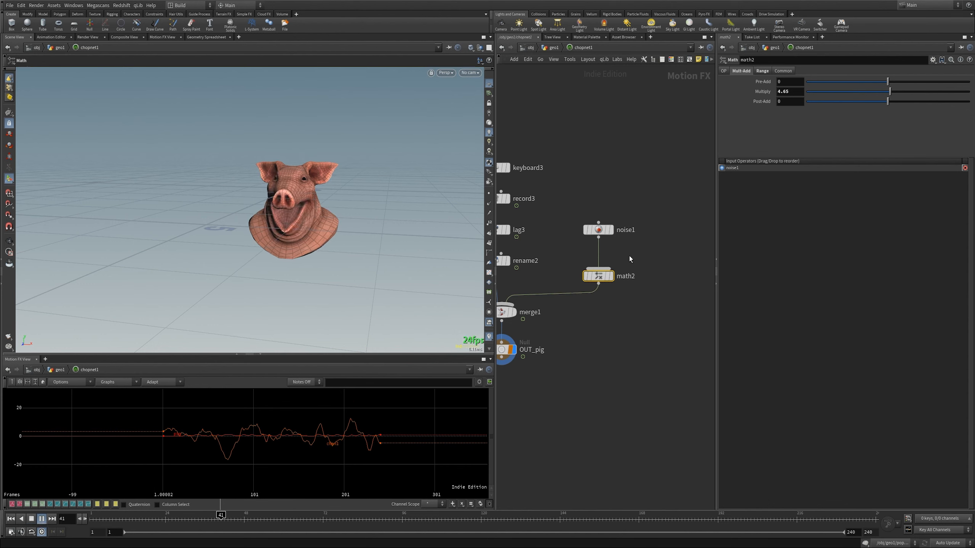
drag(889, 92, 945, 94)
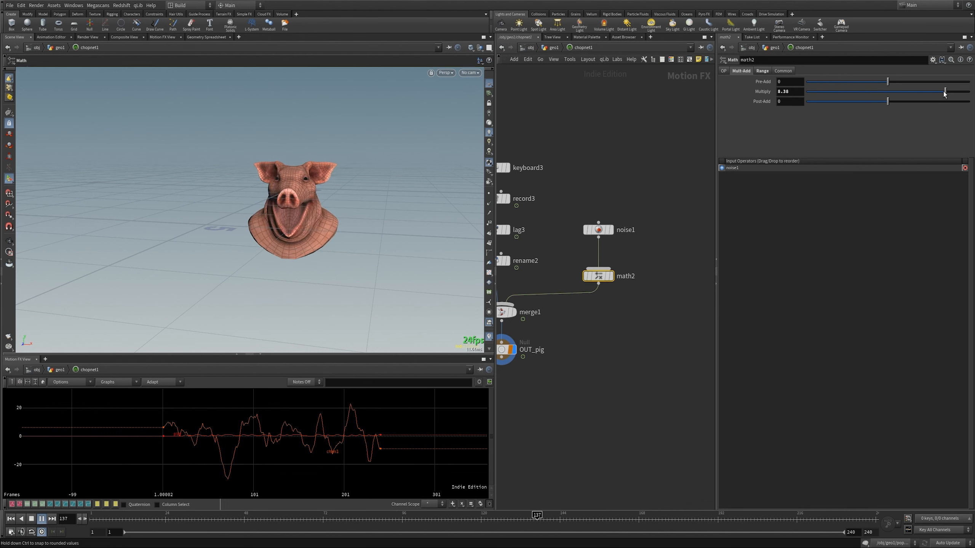
Display noise1 in the graph and lengthen its period to about 1.35 with the period handle
click(598, 230)
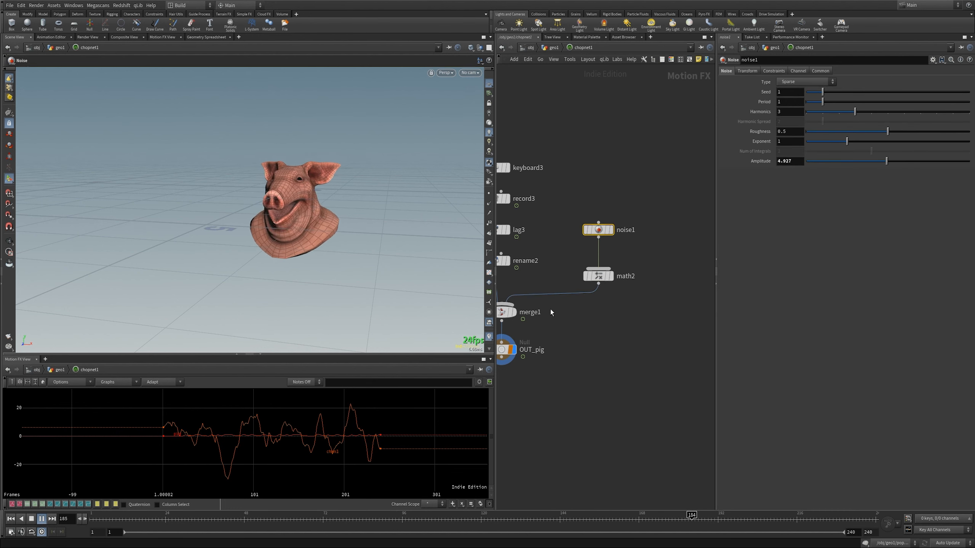
click(611, 229)
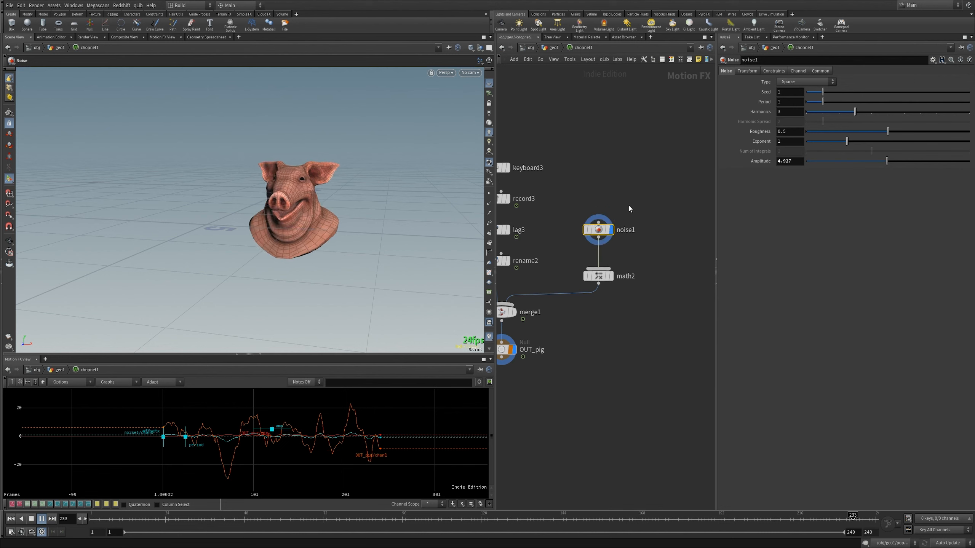
drag(186, 446, 193, 447)
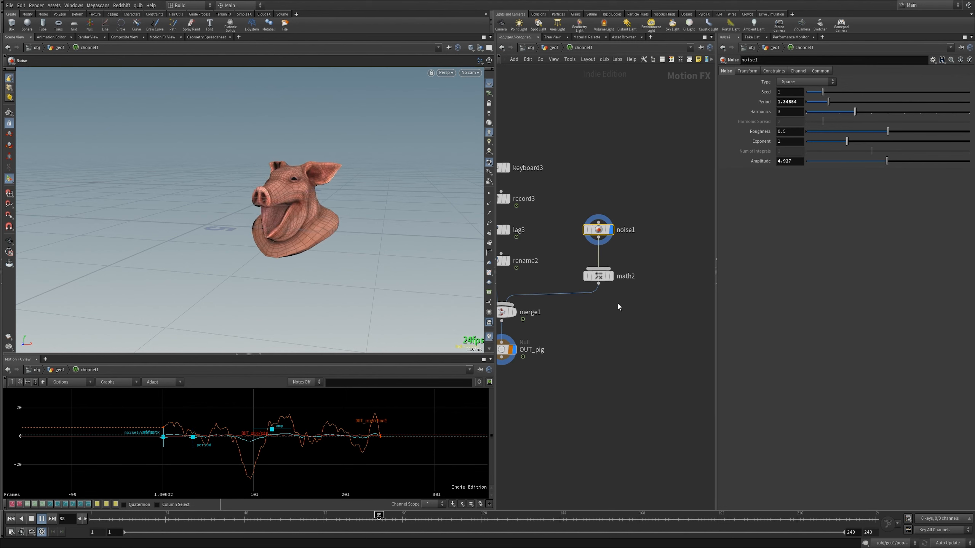
key(h)
scroll(626, 302, up, 2)
key(Tab)
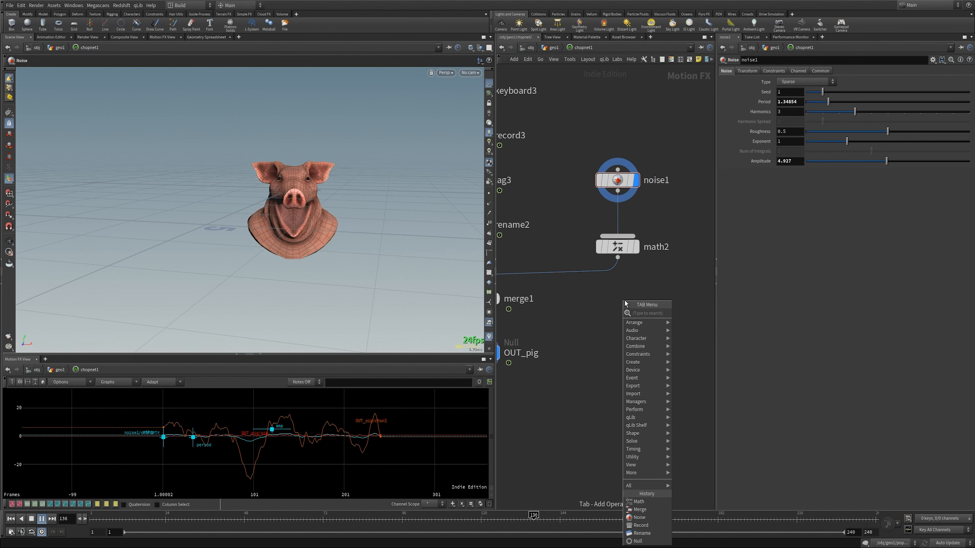
click(586, 315)
View the animated pig head closer and from a slightly different angle during playback
alt+drag(305, 219, 280, 218)
alt+right_drag(280, 218, 337, 187)
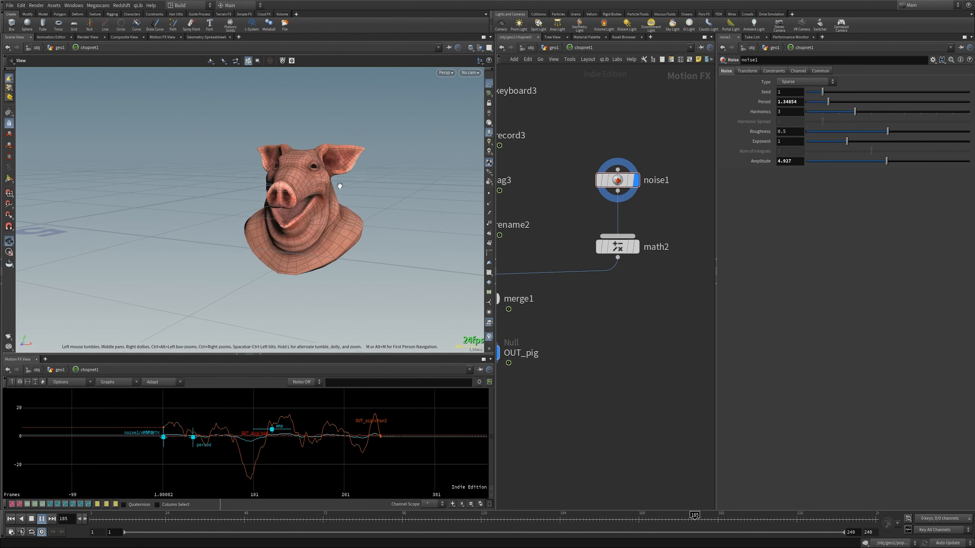
Hide the viewport's reference grid and view the playing pig head from its other side
click(489, 84)
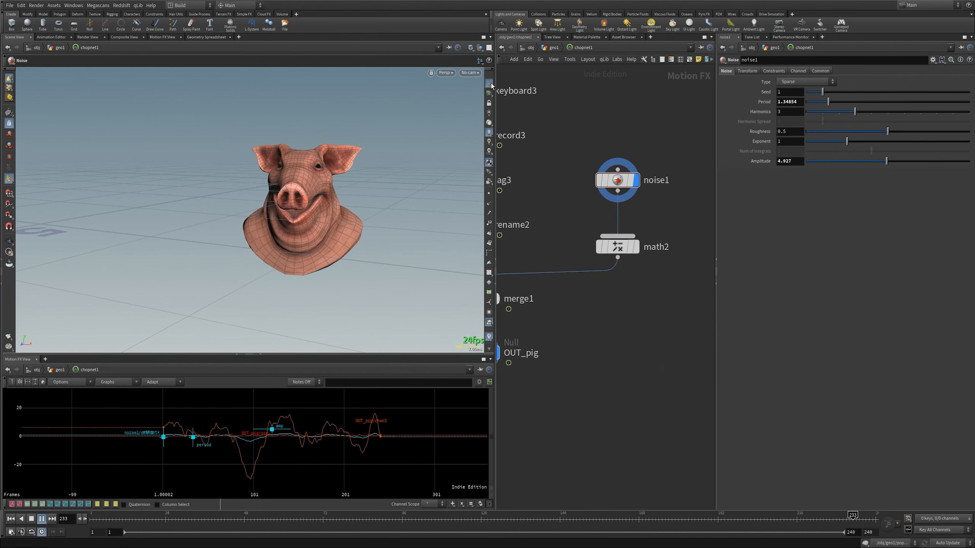
alt+middle_drag(301, 214, 265, 218)
alt+drag(266, 217, 244, 226)
alt+right_drag(244, 227, 302, 207)
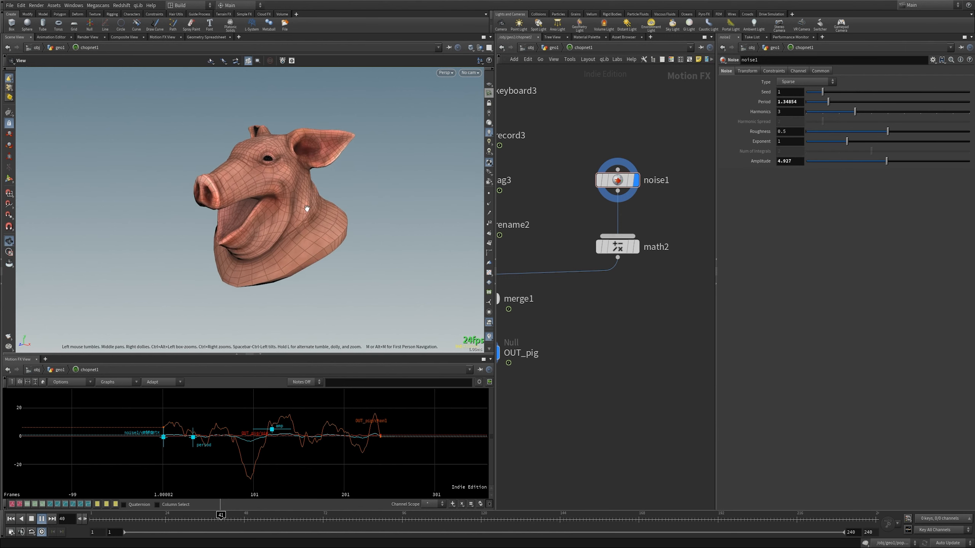
key(Return)
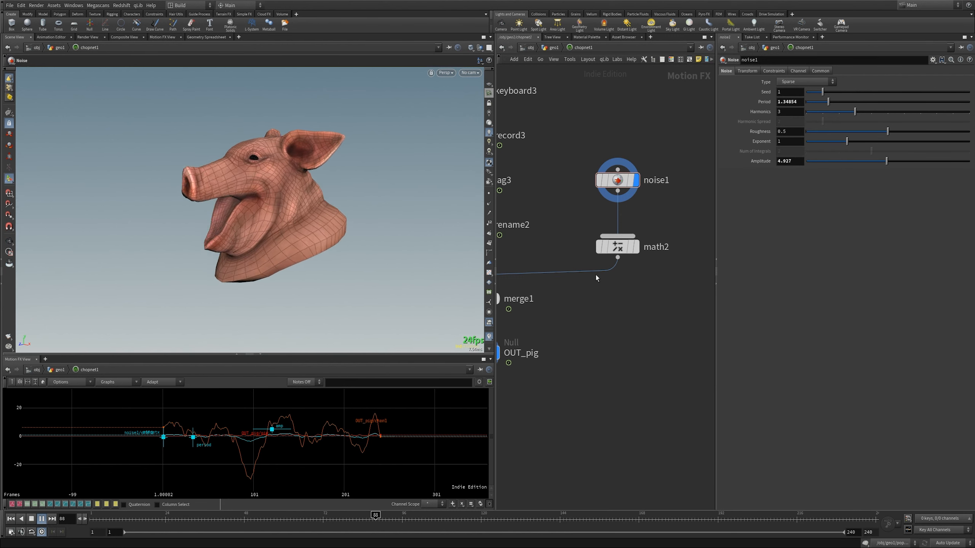
Stop playback and insert a copy of lag3 into the connection between math2 and merge1
click(32, 519)
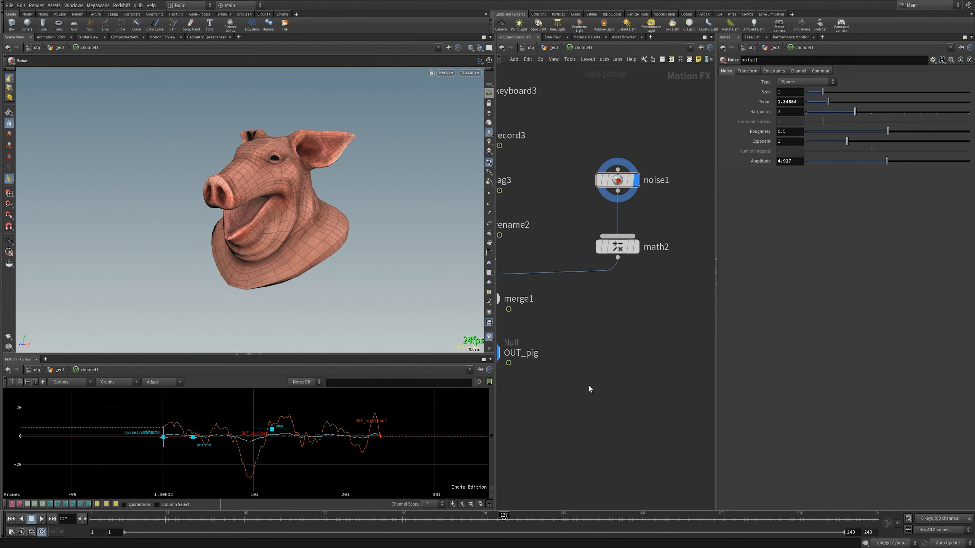
scroll(588, 386, down, 3)
middle_drag(587, 386, 636, 374)
alt+drag(572, 259, 659, 327)
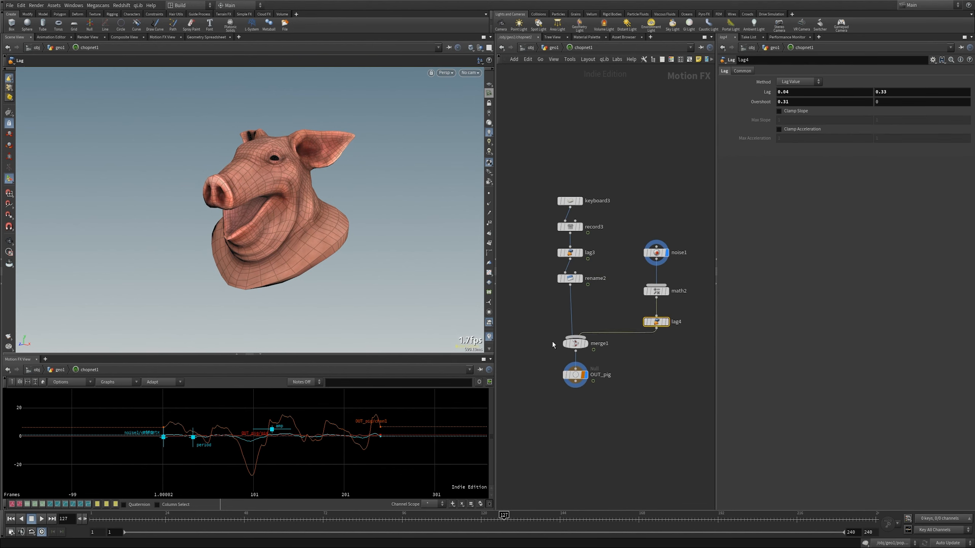
Play the animation with the added lag and view the pig head from the opposite side
click(42, 519)
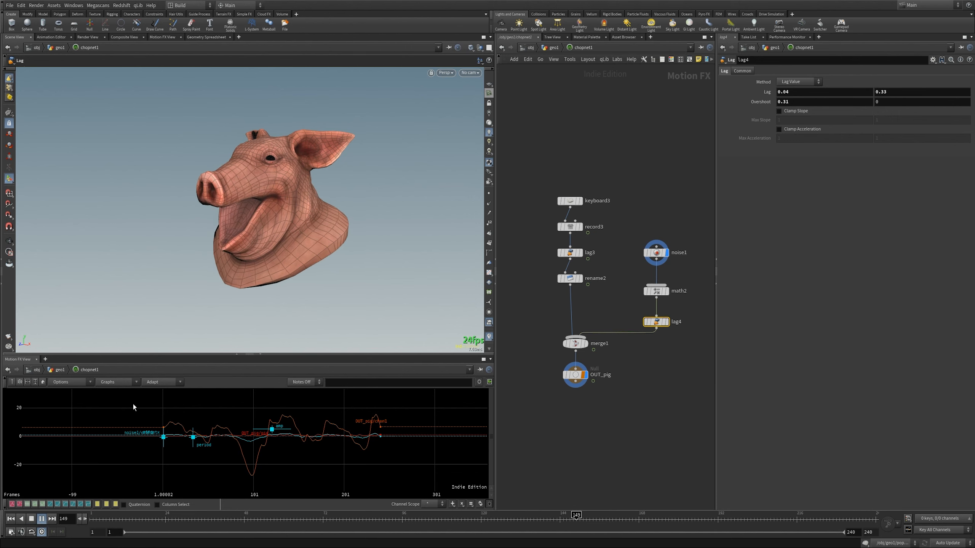
key(Escape)
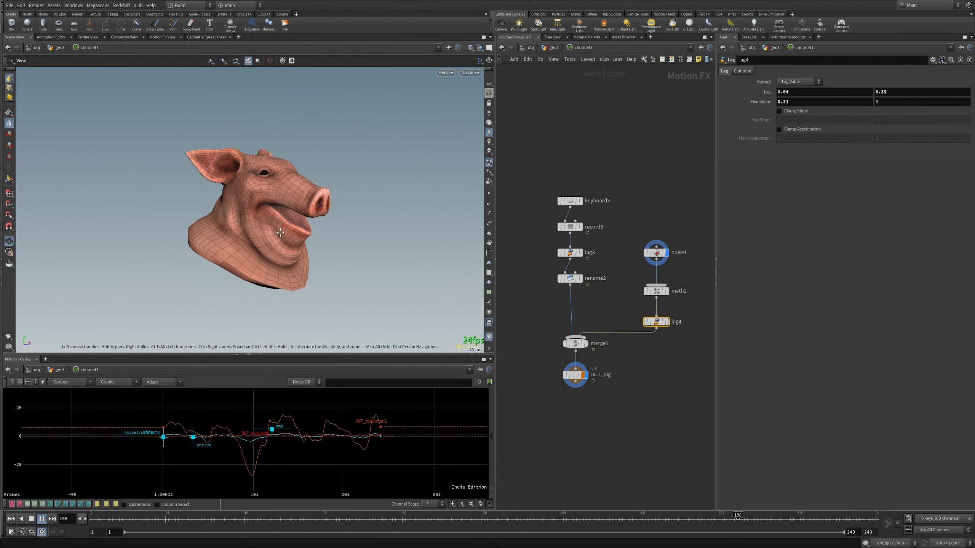
key(Return)
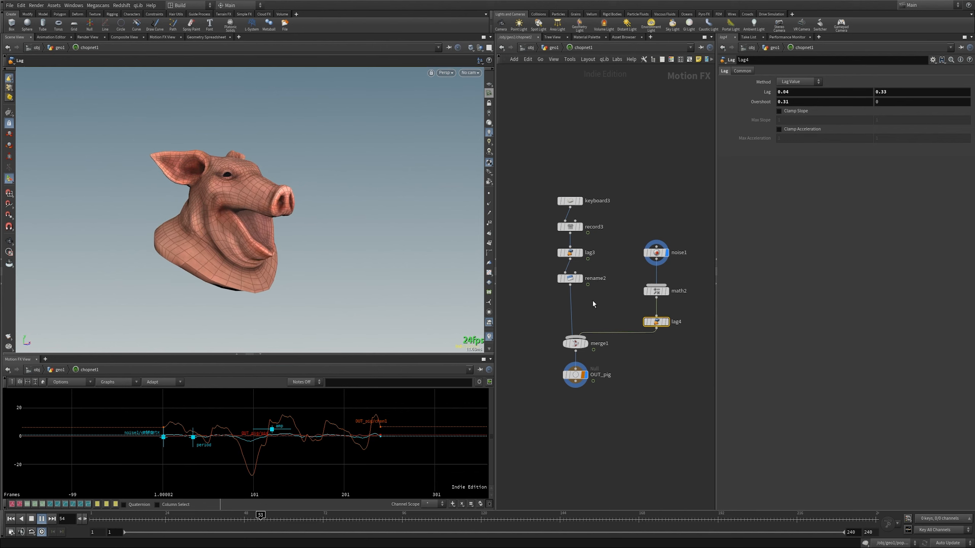
Examine the keyboard-driven node chains across the CHOP network during playback, ending with playback stopped
scroll(597, 301, down, 3)
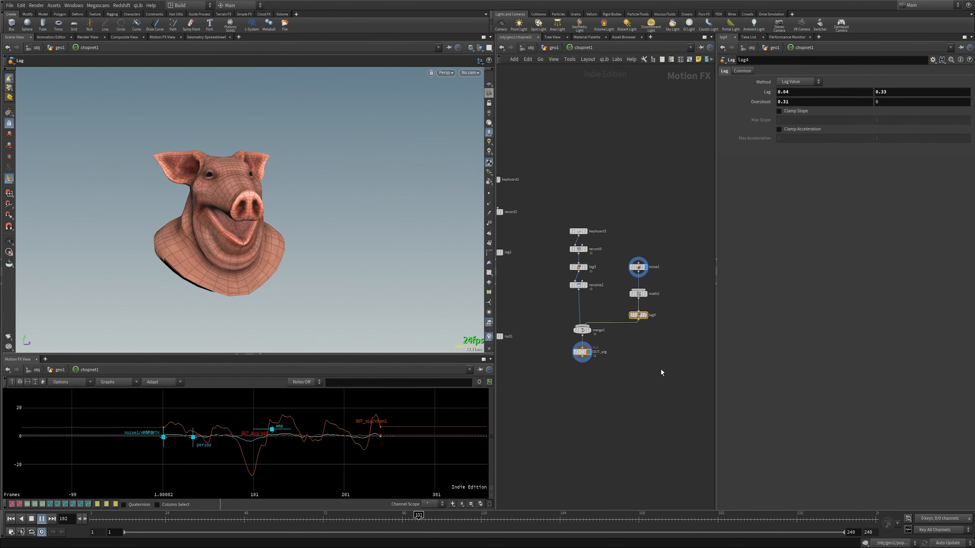
middle_drag(545, 294, 580, 291)
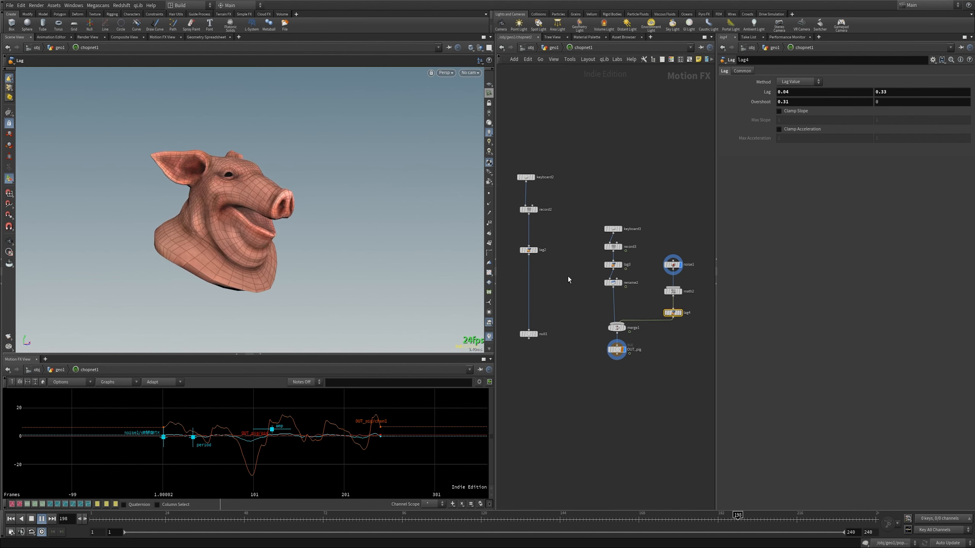
scroll(583, 280, down, 5)
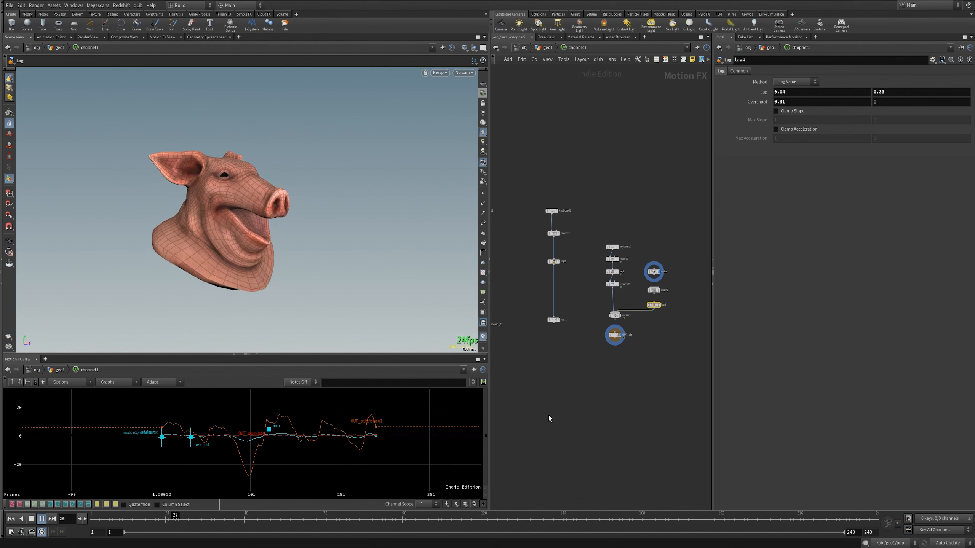
key(Escape)
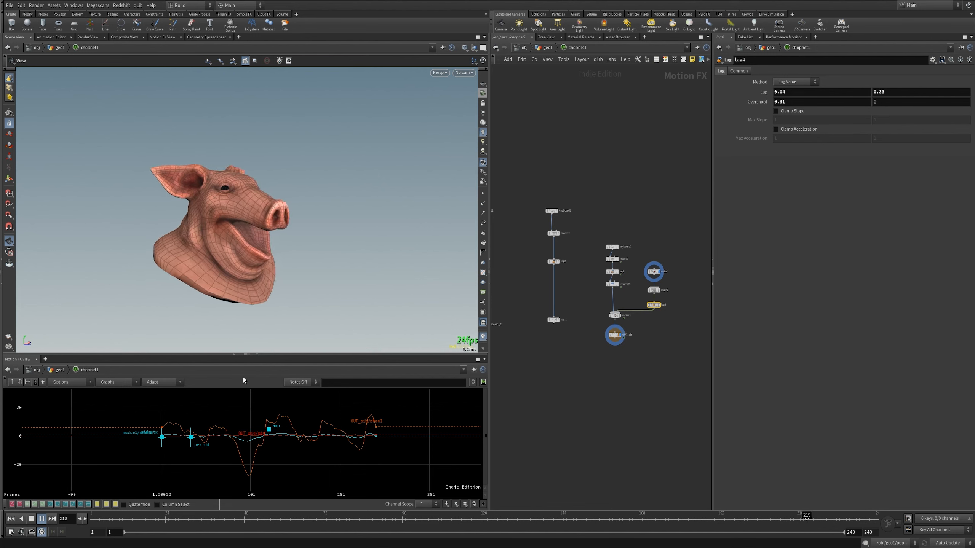
middle_drag(572, 417, 637, 427)
scroll(637, 426, down, 1)
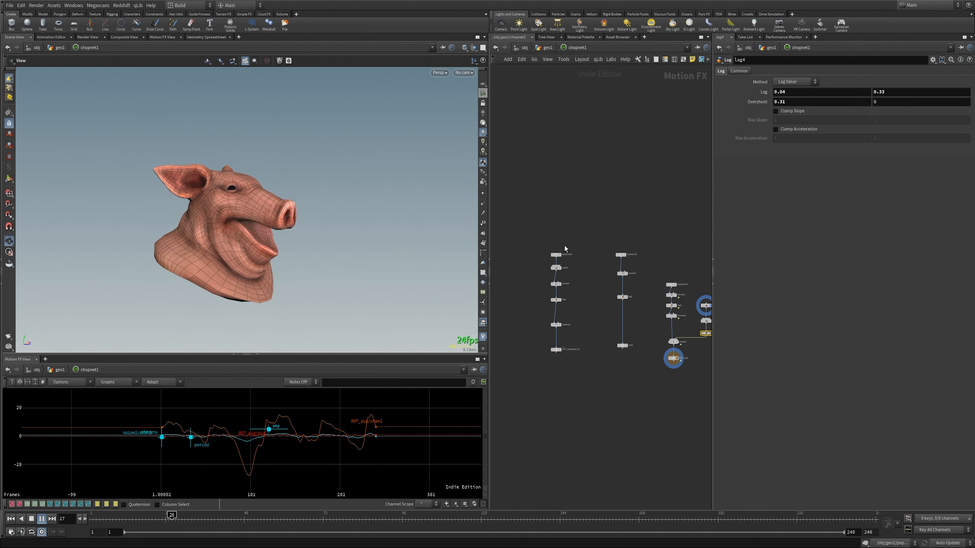
scroll(594, 286, up, 1)
scroll(594, 286, up, 1)
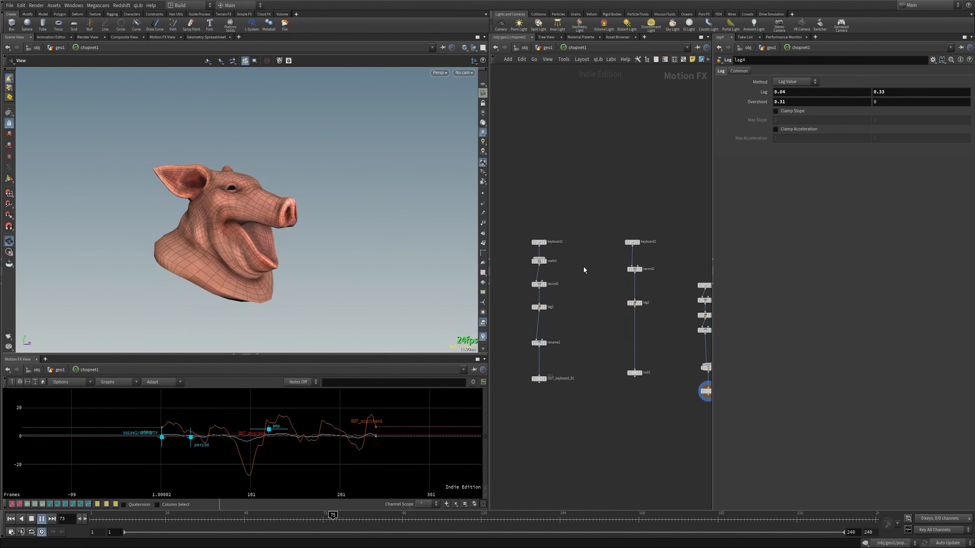
click(35, 519)
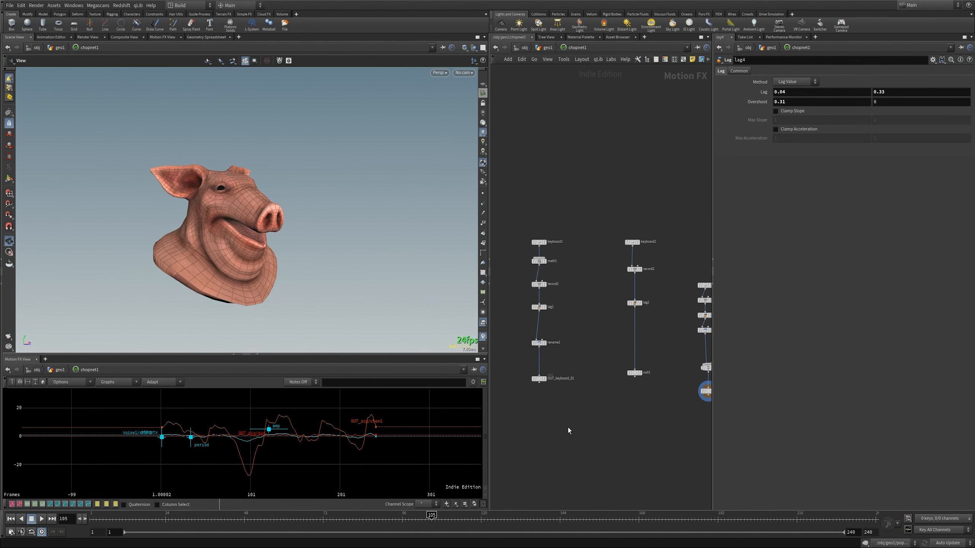
key(Tab)
mouse_move(591, 365)
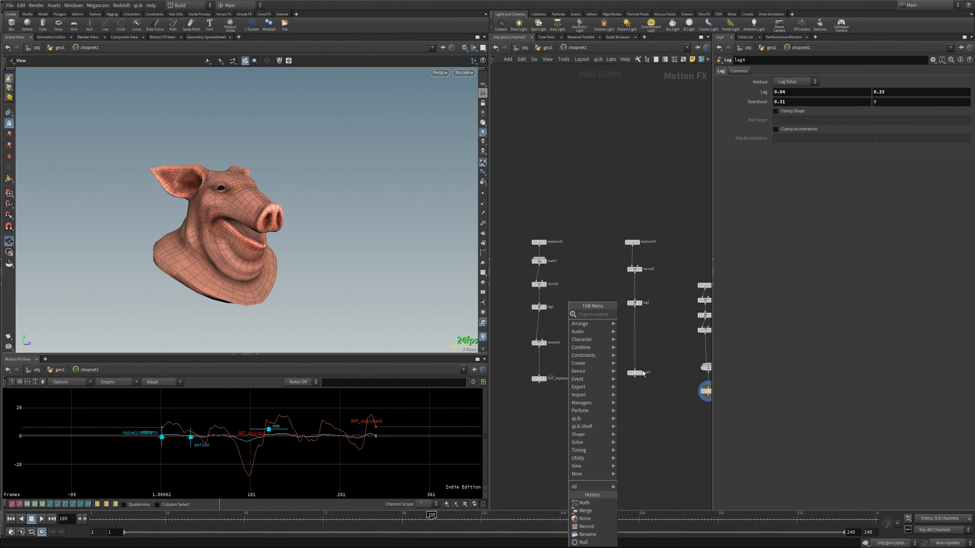
click(664, 432)
middle_drag(608, 429, 570, 432)
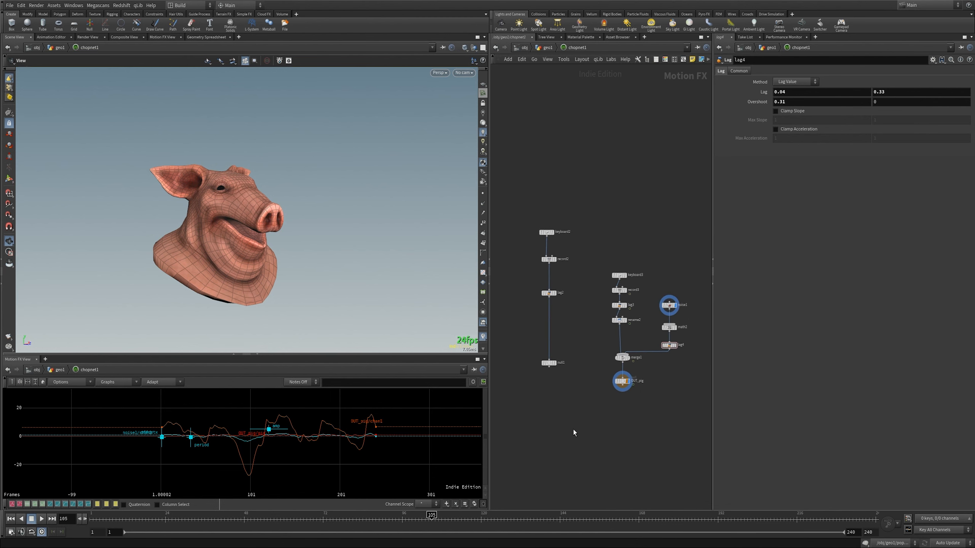
drag(315, 265, 249, 265)
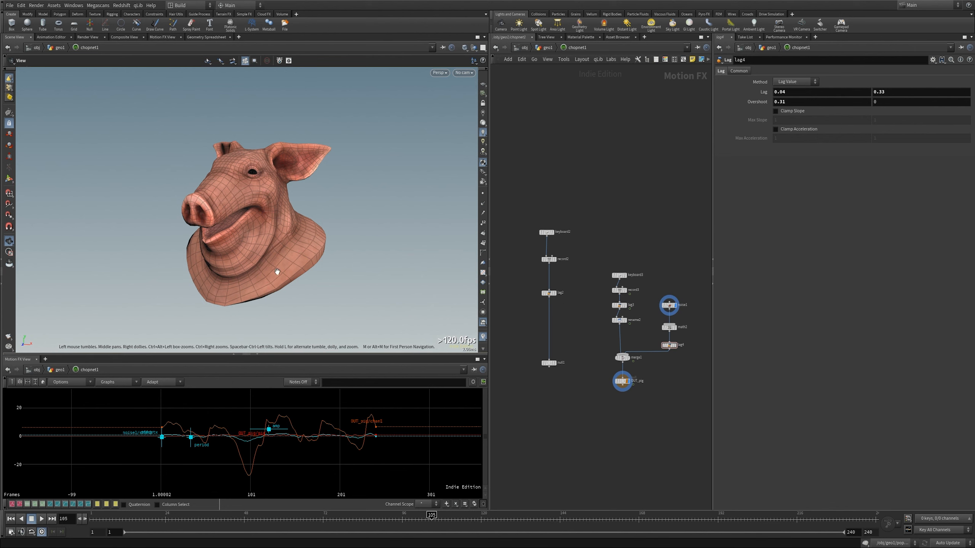
mouse_move(276, 263)
mouse_down()
mouse_move(335, 263)
mouse_move(246, 260)
mouse_move(202, 276)
mouse_move(217, 271)
mouse_move(172, 272)
mouse_move(261, 250)
mouse_move(277, 275)
mouse_move(270, 233)
mouse_move(283, 248)
mouse_up()
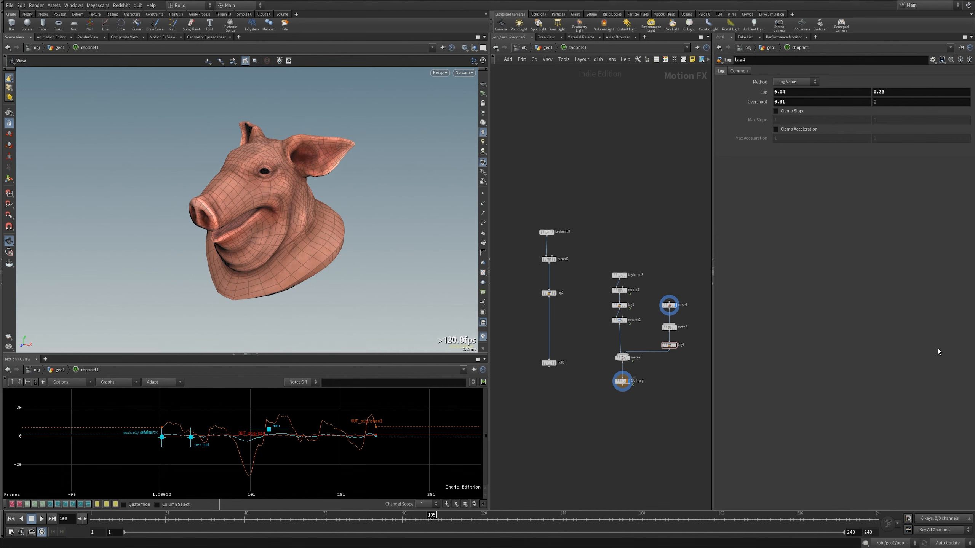